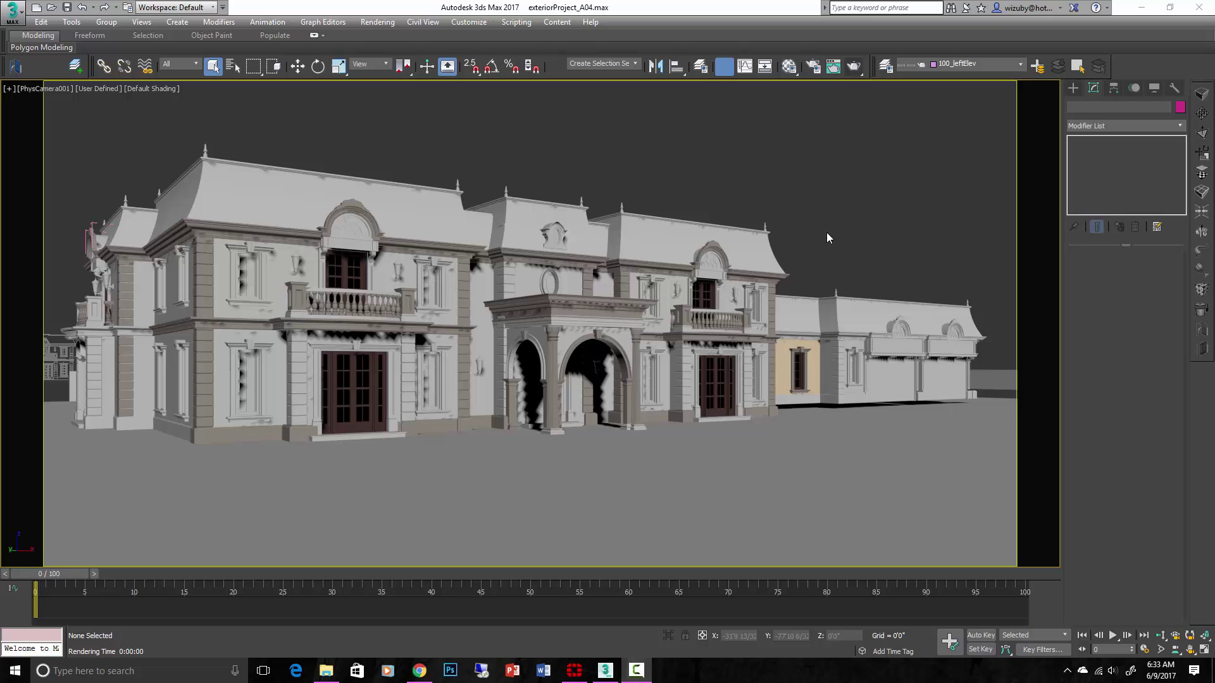
# Turn off the material override in the V-Ray global switches and render the PhysCamera001 view.
pyautogui.click(813, 67)
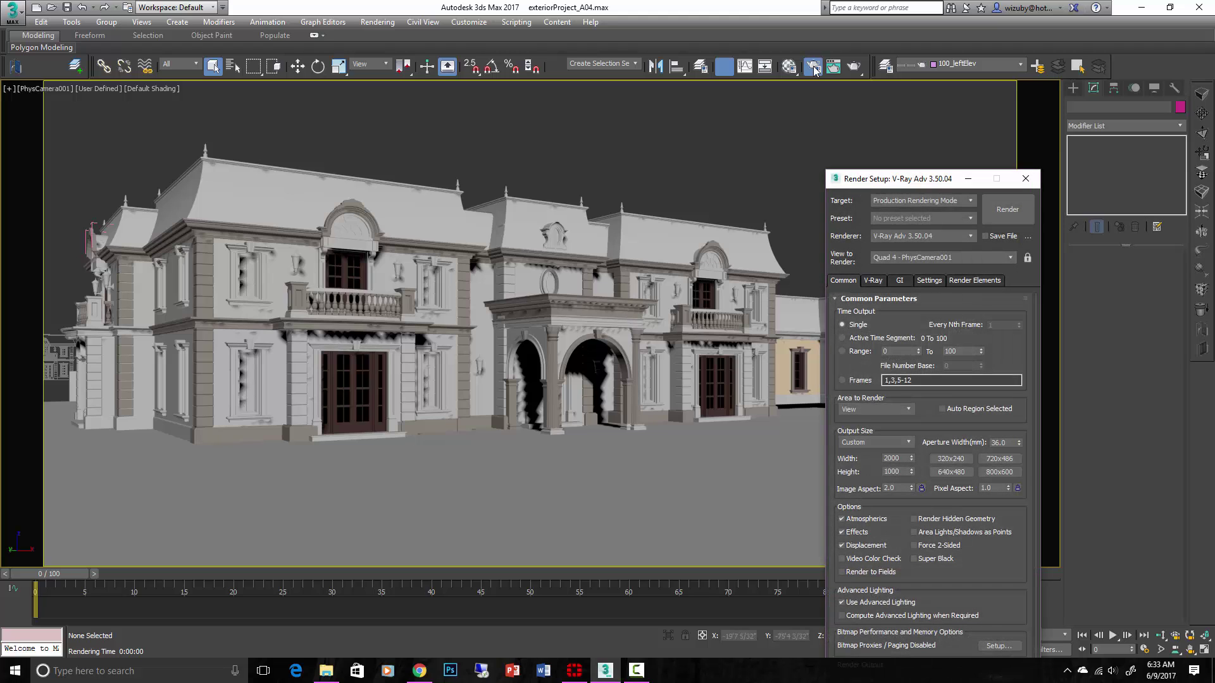
pyautogui.click(874, 281)
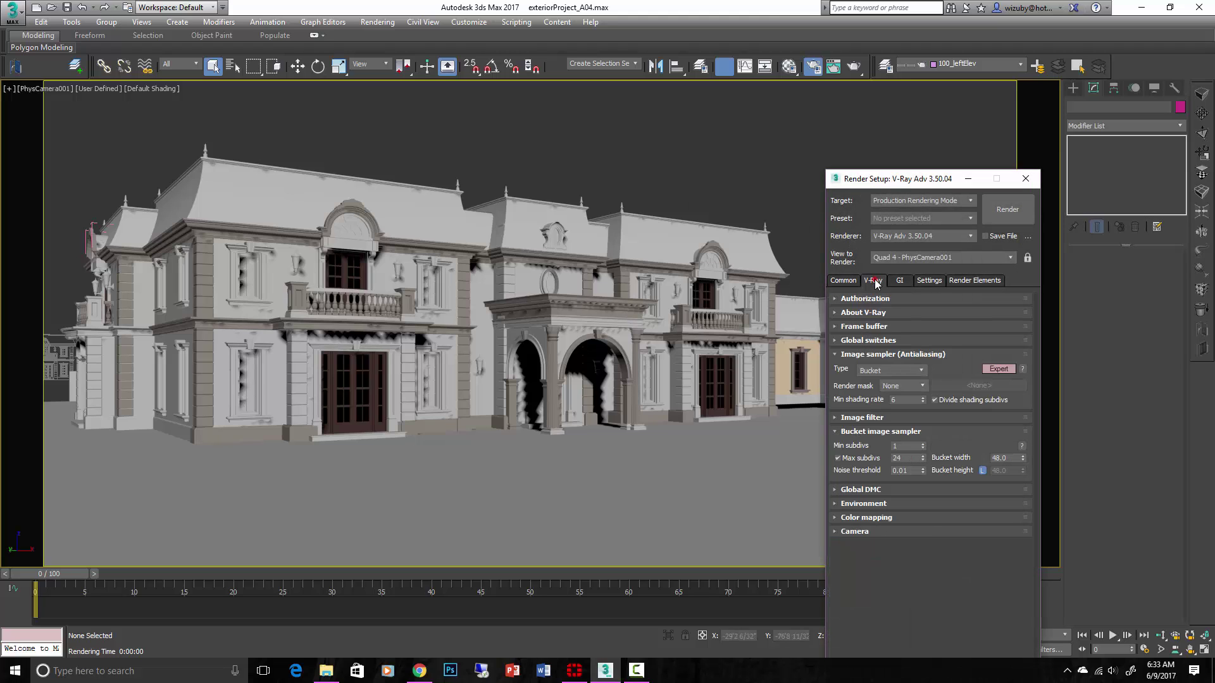
pyautogui.click(889, 341)
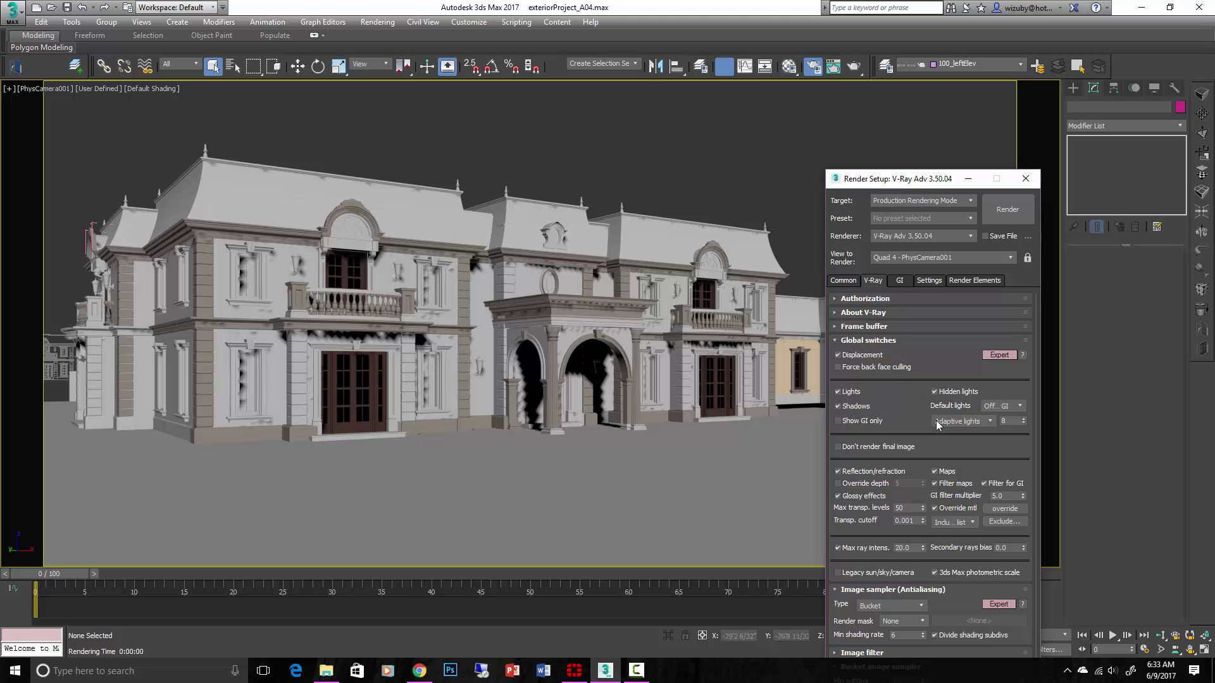
pyautogui.click(935, 508)
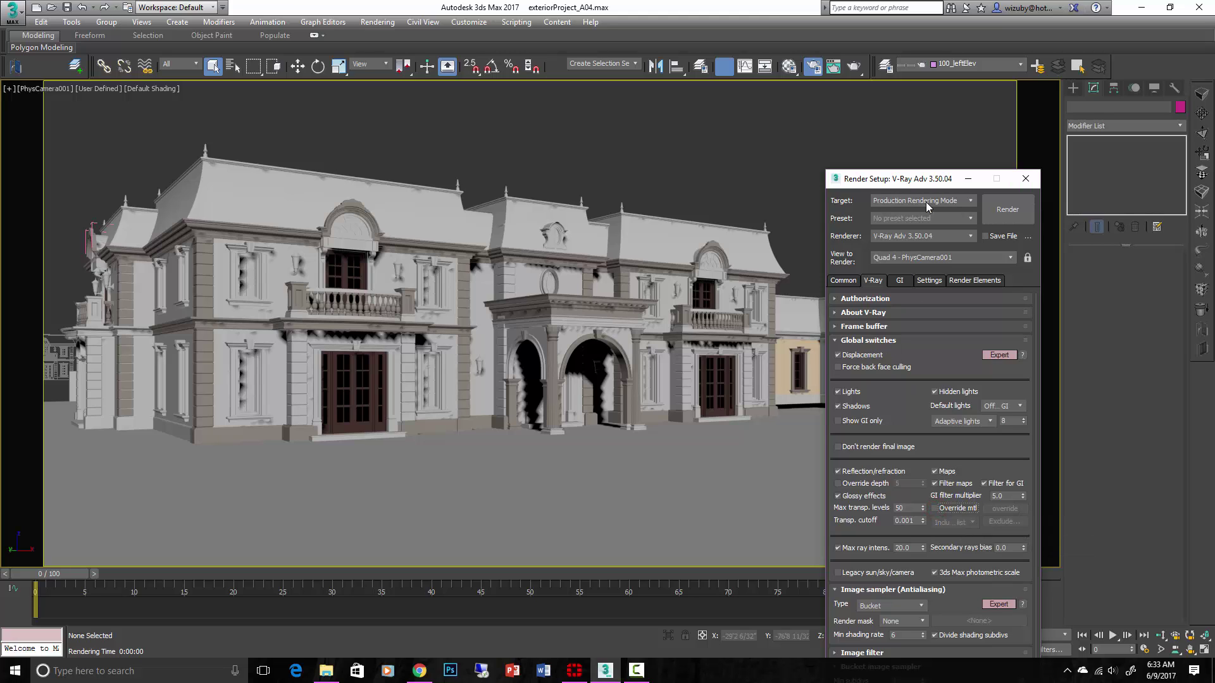
pyautogui.moveTo(928, 182); pyautogui.dragTo(876, 68)
pyautogui.click(958, 97)
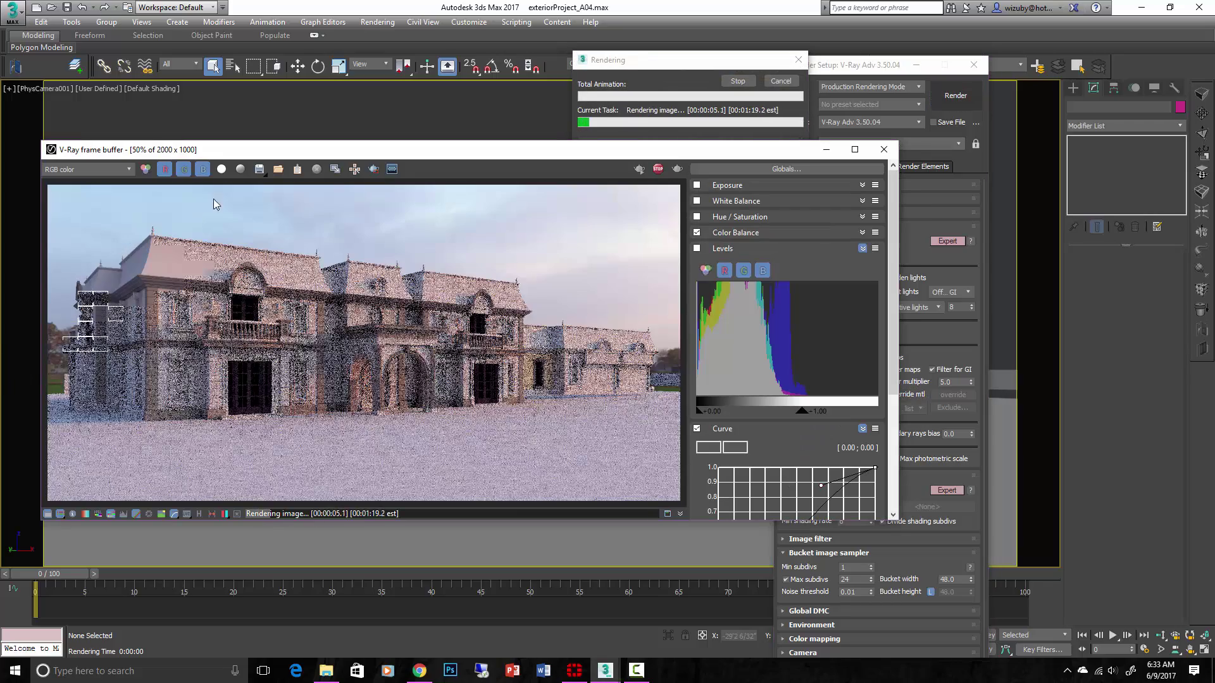
# Examine the render of the mansion's facade, cornice and balcony up close, and close the frame buffer and render setup.
pyautogui.doubleClick(148, 295)
pyautogui.scroll(1, 147, 287)
pyautogui.moveTo(147, 288); pyautogui.dragTo(358, 227, button='middle')
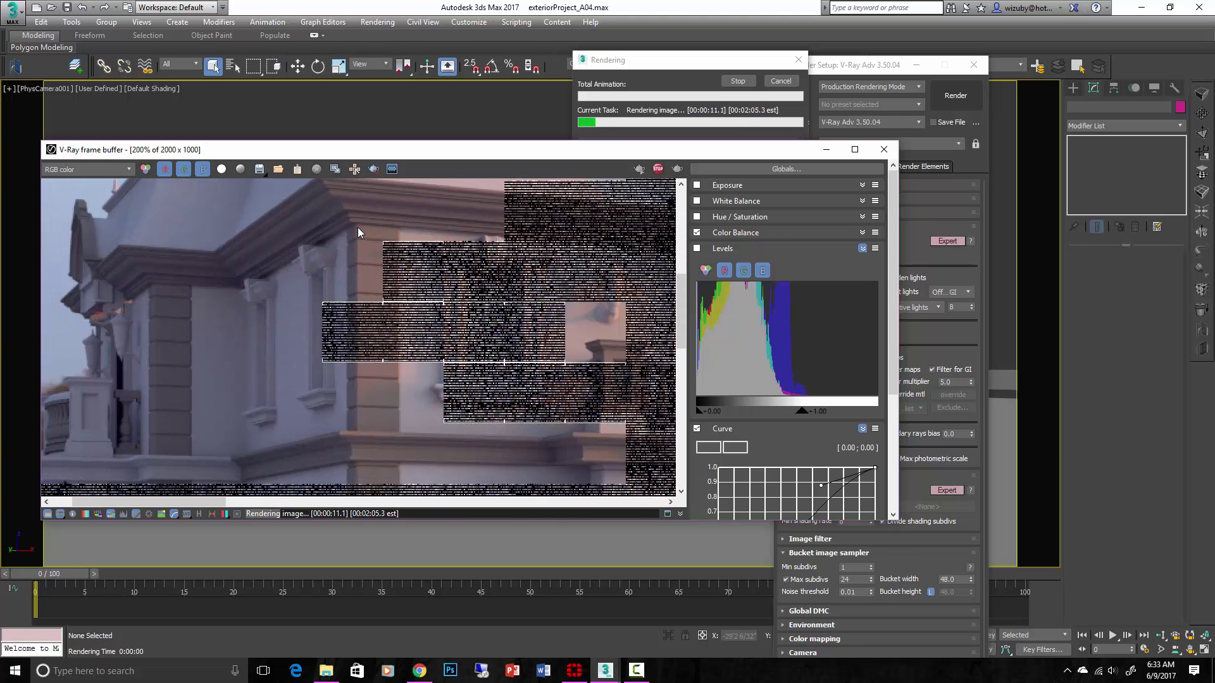
pyautogui.scroll(1, 95, 302)
pyautogui.doubleClick(119, 309)
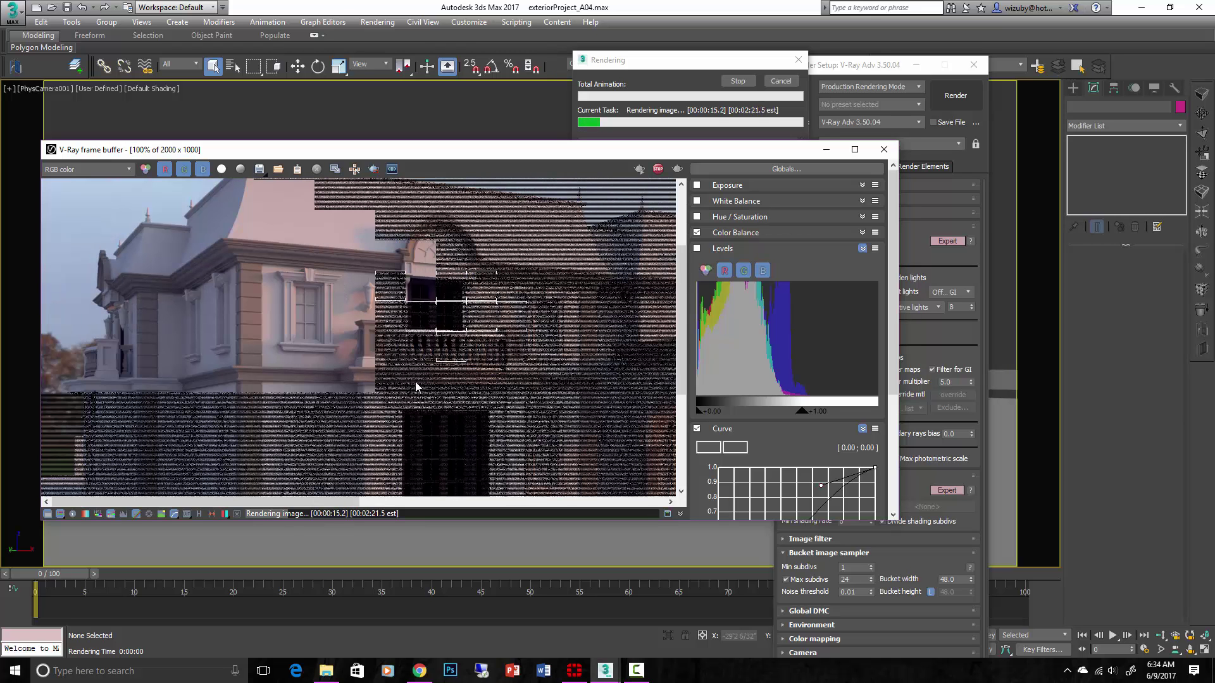
pyautogui.moveTo(415, 382); pyautogui.dragTo(388, 322, button='middle')
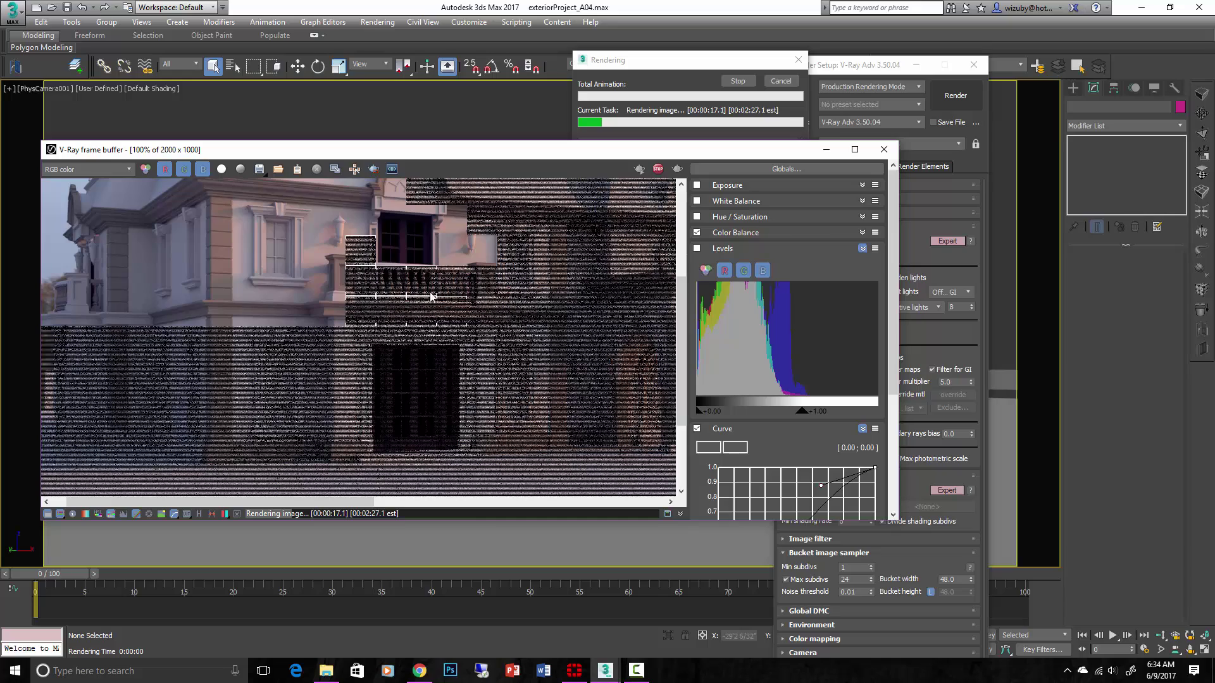
pyautogui.moveTo(467, 302); pyautogui.dragTo(269, 329, button='middle')
pyautogui.scroll(-1, 272, 331)
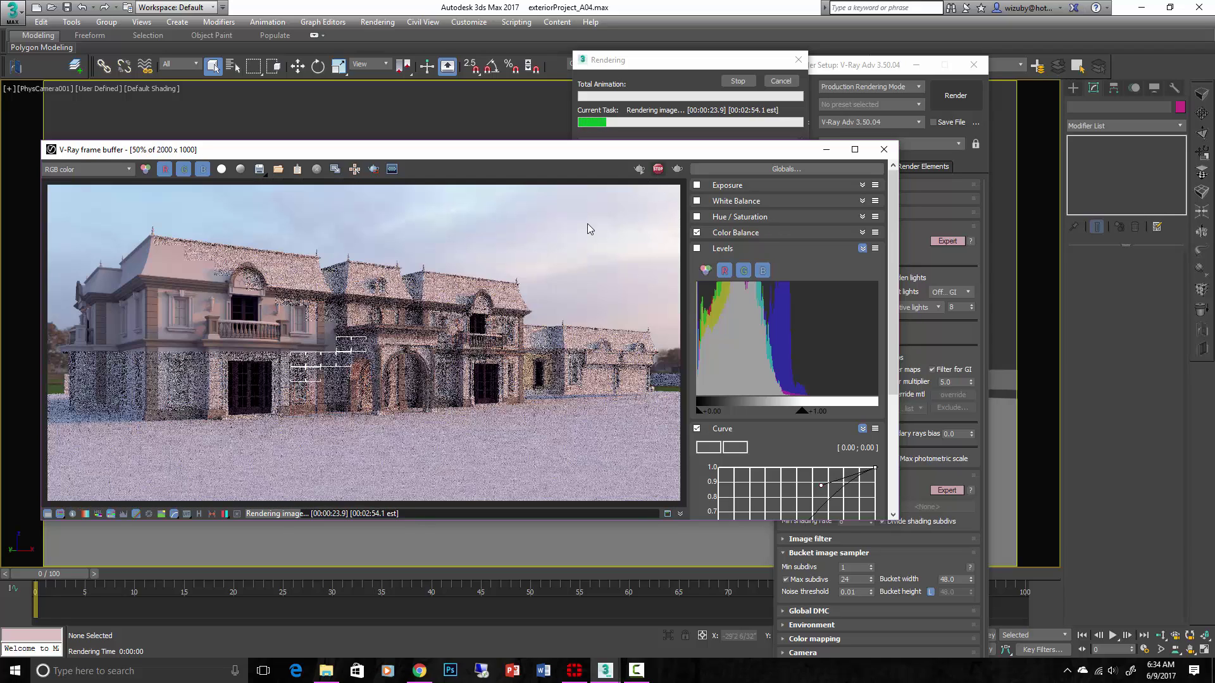
pyautogui.scroll(1, 272, 305)
pyautogui.scroll(-1, 270, 305)
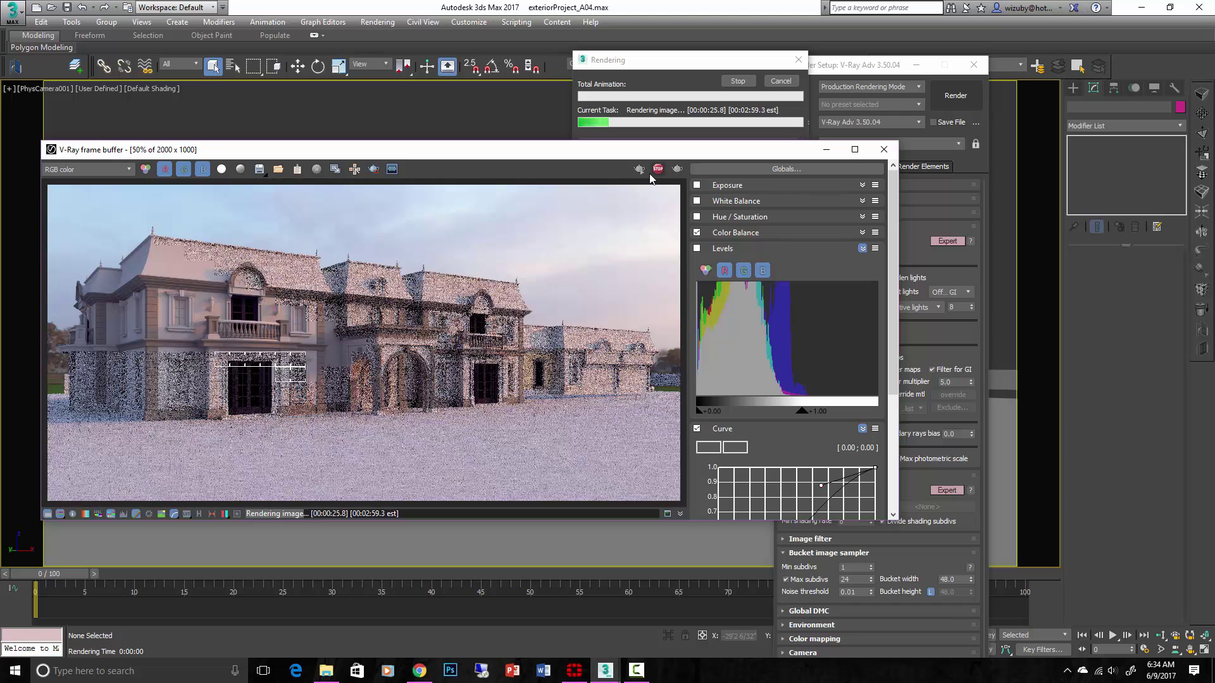
pyautogui.click(884, 149)
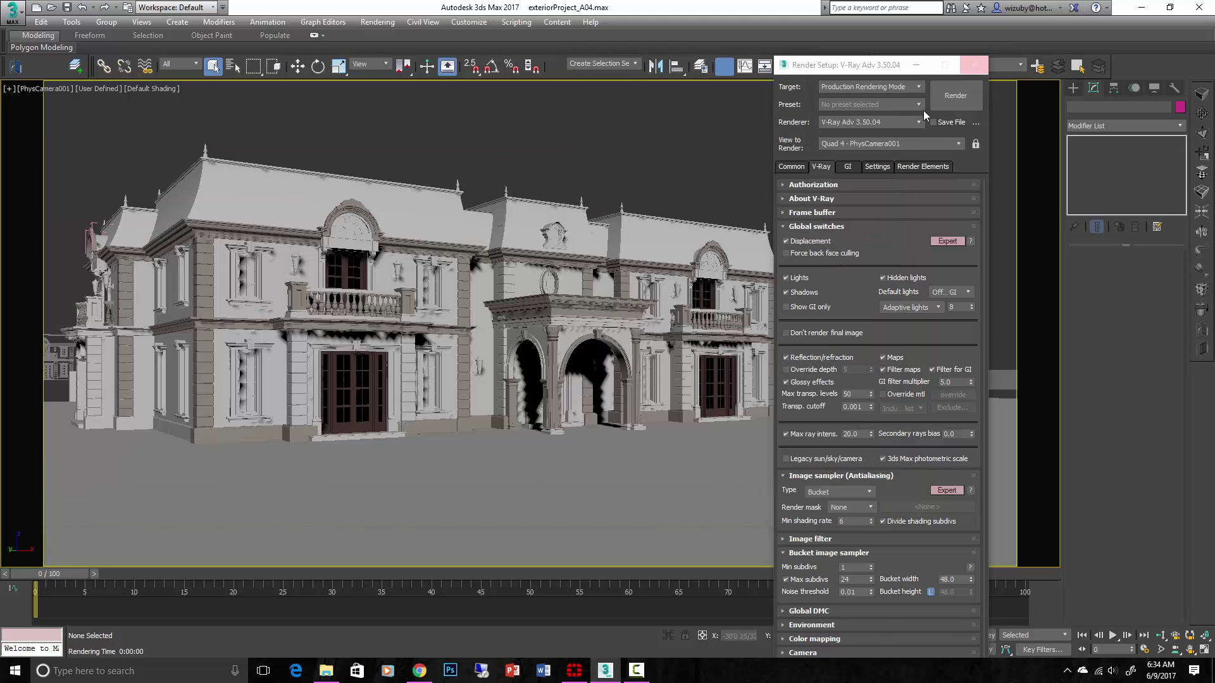
pyautogui.click(973, 65)
# Assign the stucco material from the Material Editor to the mansion's exterior wall surfaces.
pyautogui.click(791, 65)
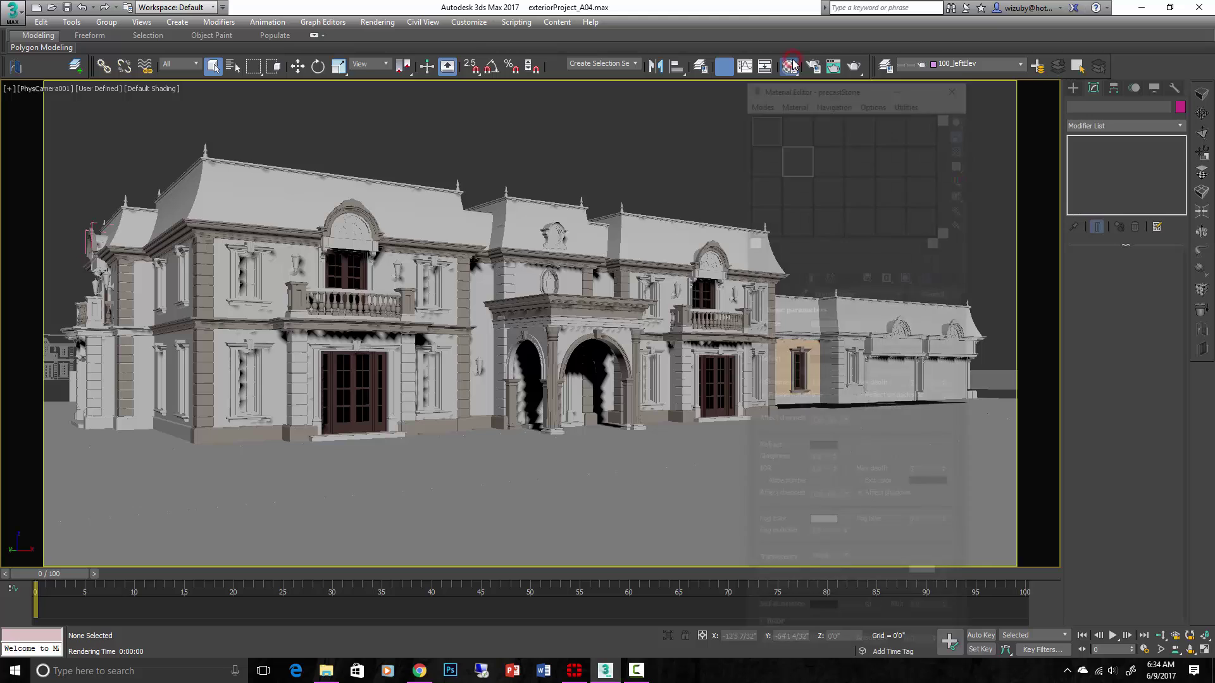
pyautogui.moveTo(788, 200); pyautogui.dragTo(484, 297)
pyautogui.moveTo(791, 200); pyautogui.dragTo(529, 286)
pyautogui.moveTo(792, 185); pyautogui.dragTo(419, 282)
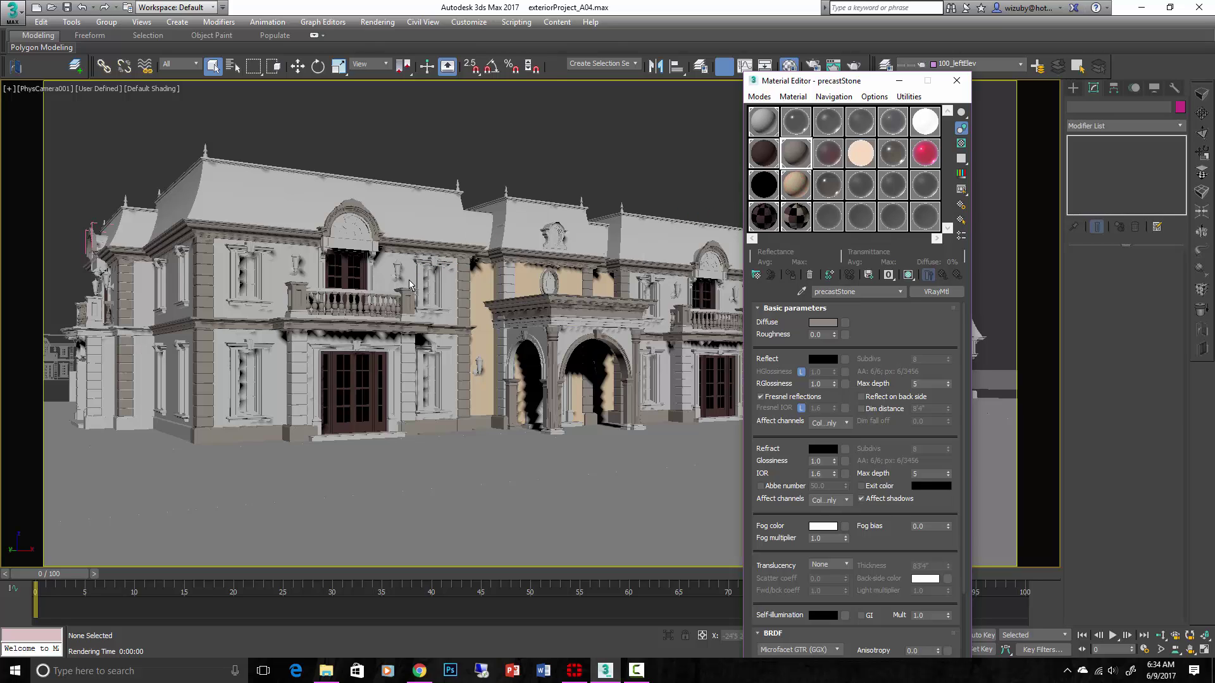
# Copy the stucco material's diffuse color and assign a Mix map to its diffuse channel.
pyautogui.click(797, 188)
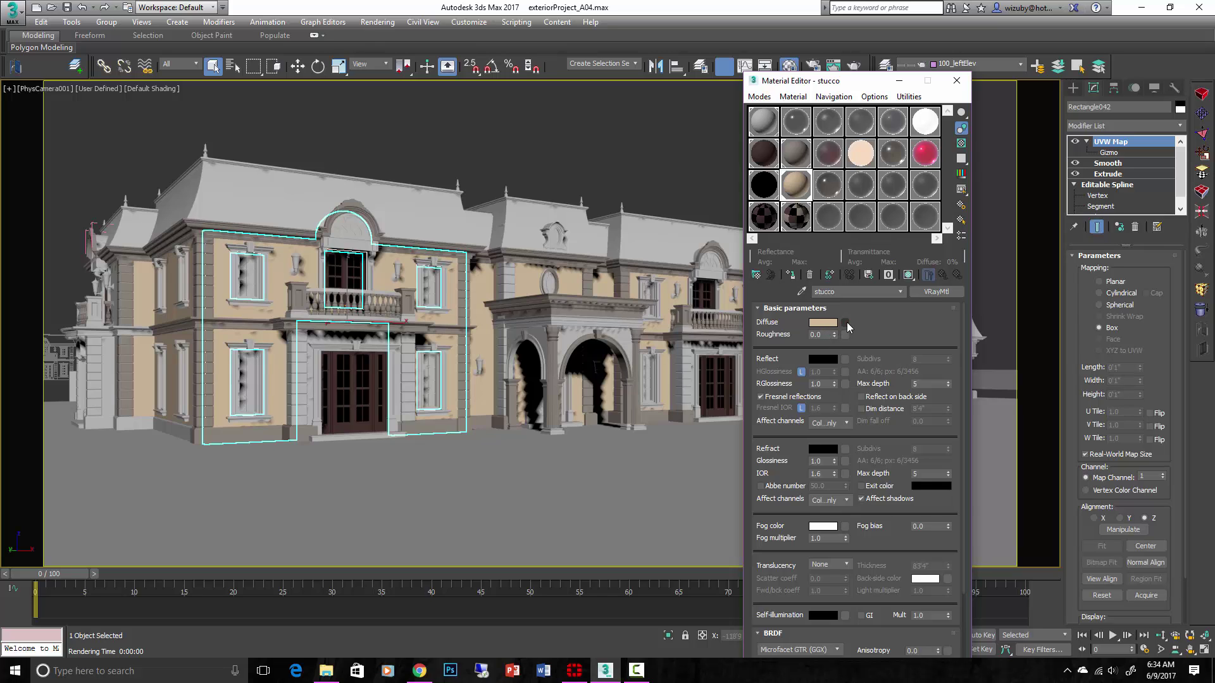
pyautogui.click(846, 323)
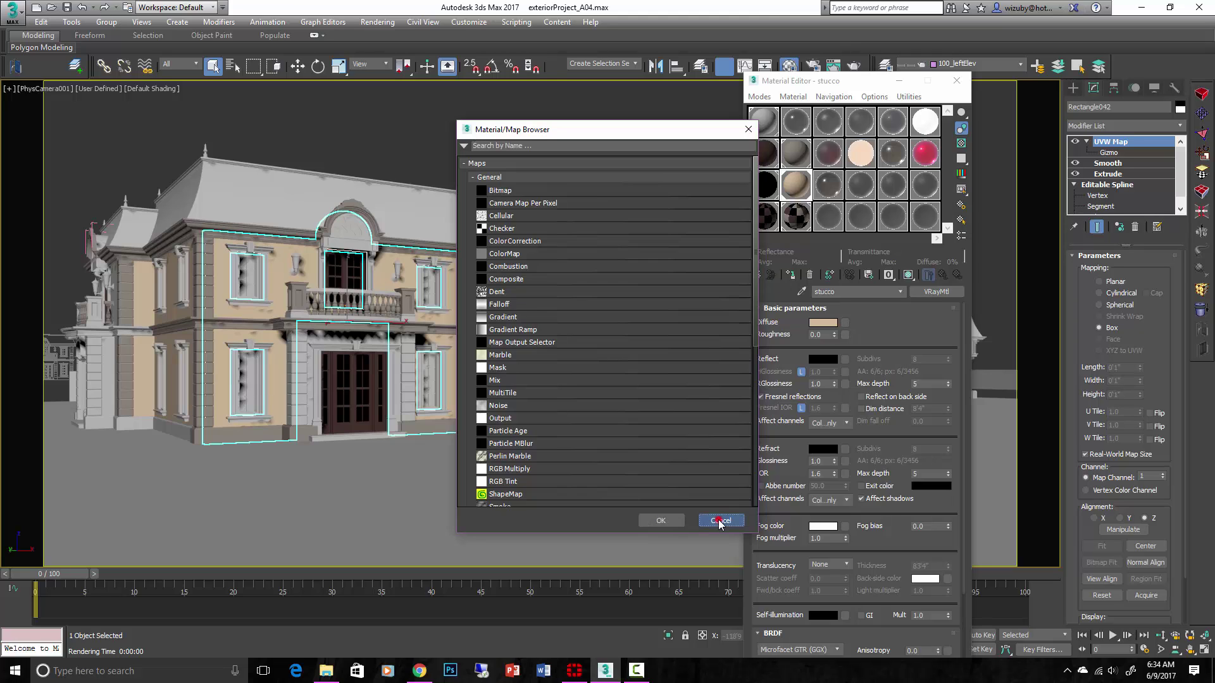
pyautogui.click(720, 521)
pyautogui.rightClick(824, 324)
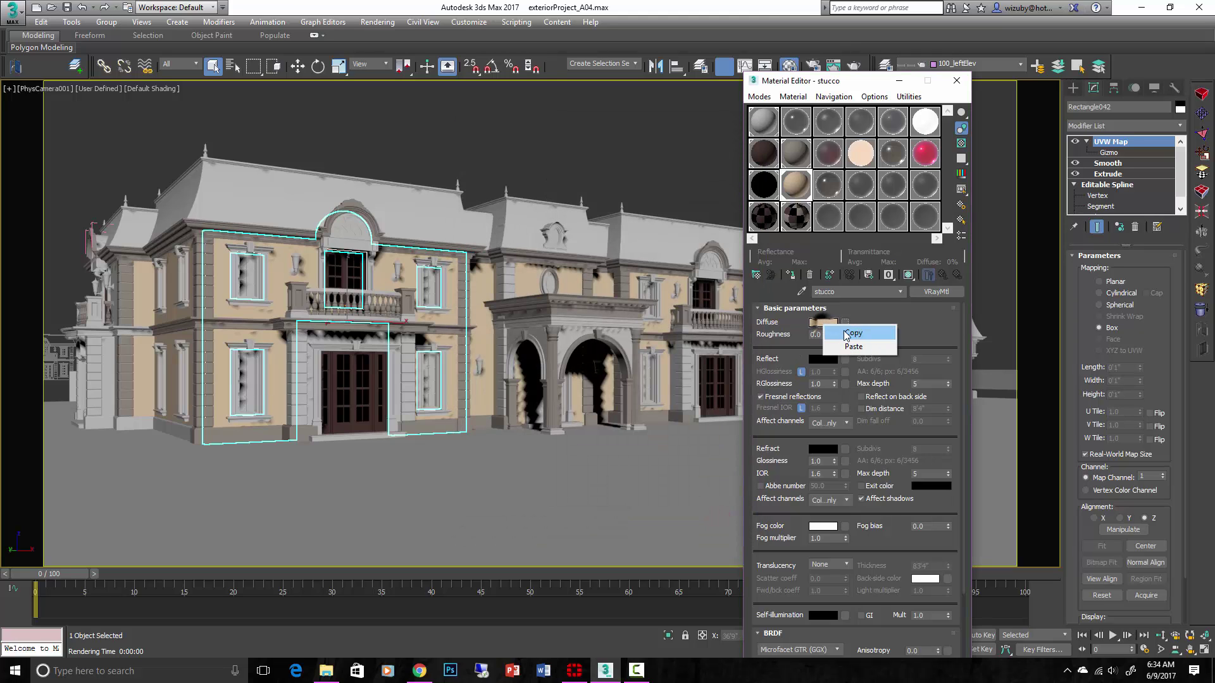
pyautogui.click(848, 333)
pyautogui.click(846, 323)
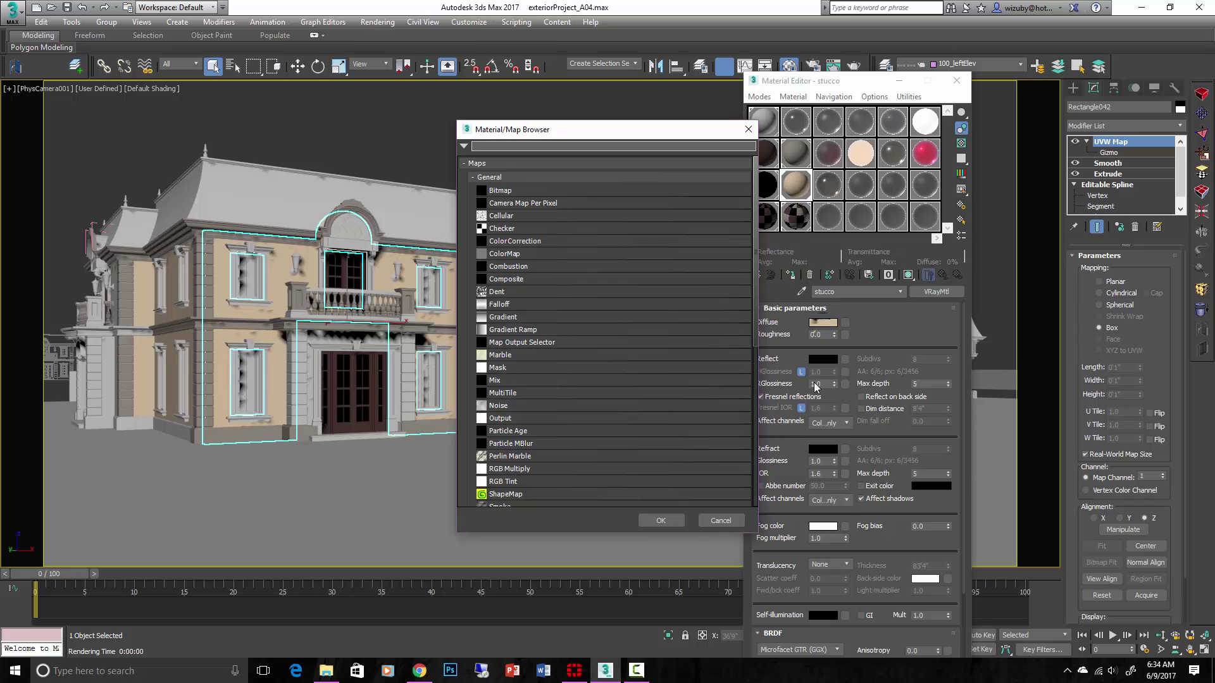
pyautogui.doubleClick(562, 379)
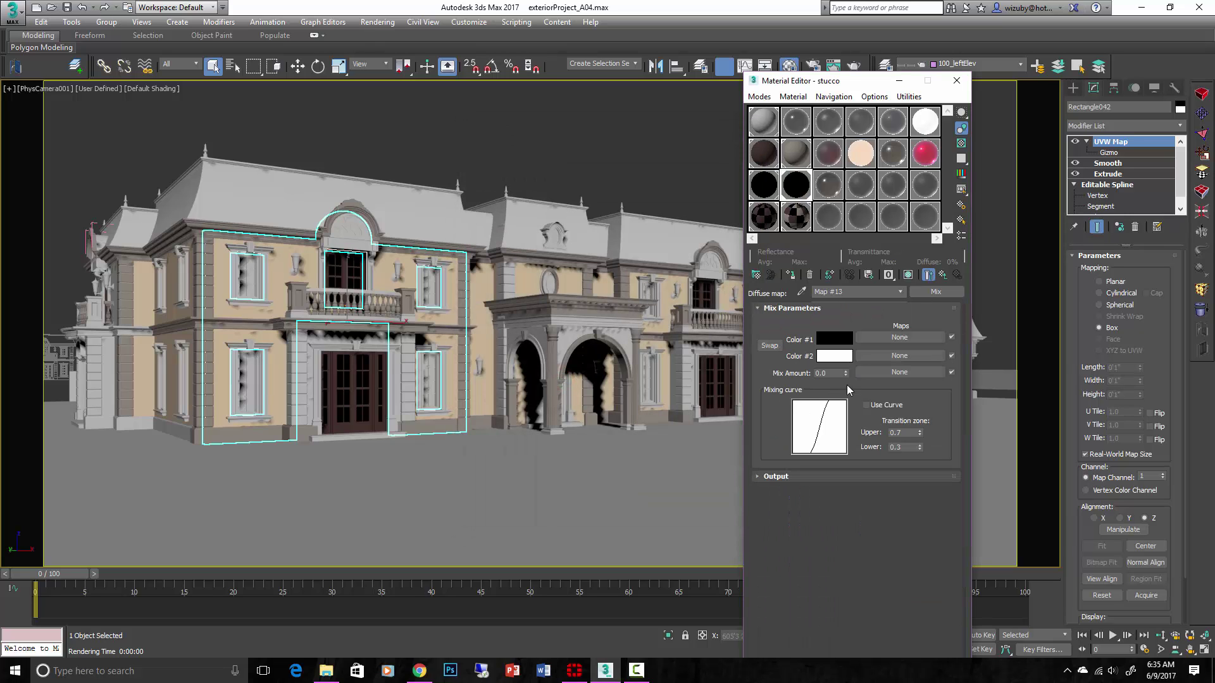
# Paste the copied diffuse color into both Color #1 and Color #2 of the Mix map.
pyautogui.rightClick(848, 336)
pyautogui.click(868, 358)
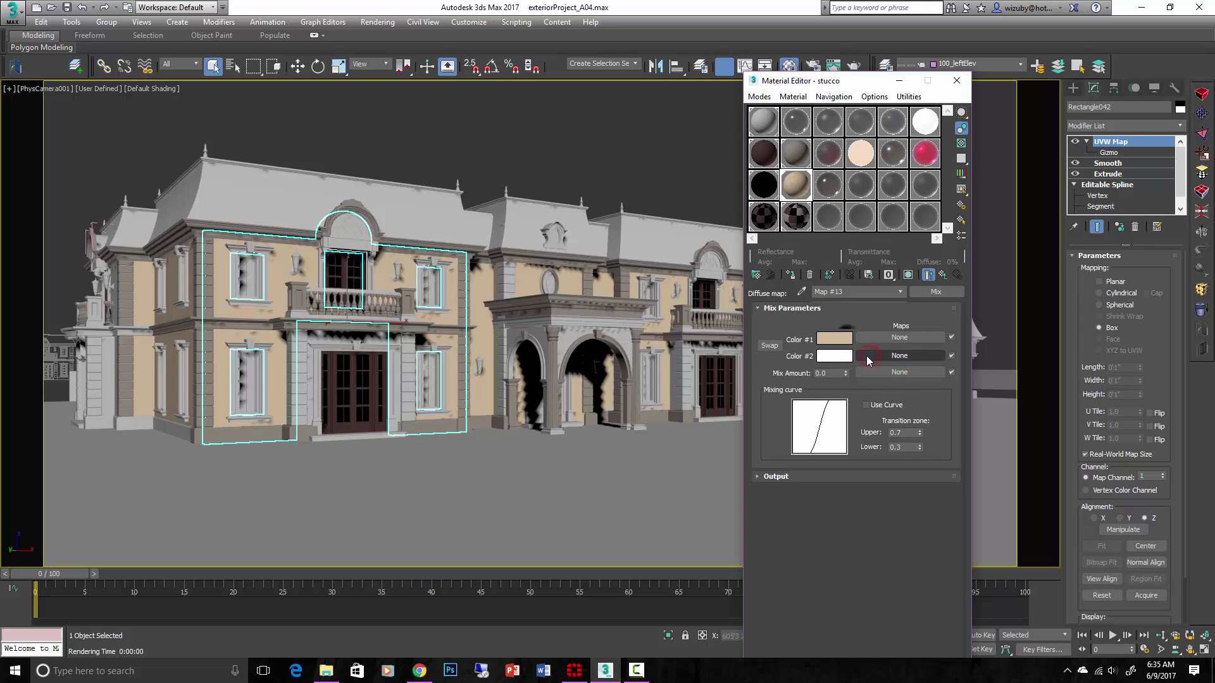
pyautogui.rightClick(833, 336)
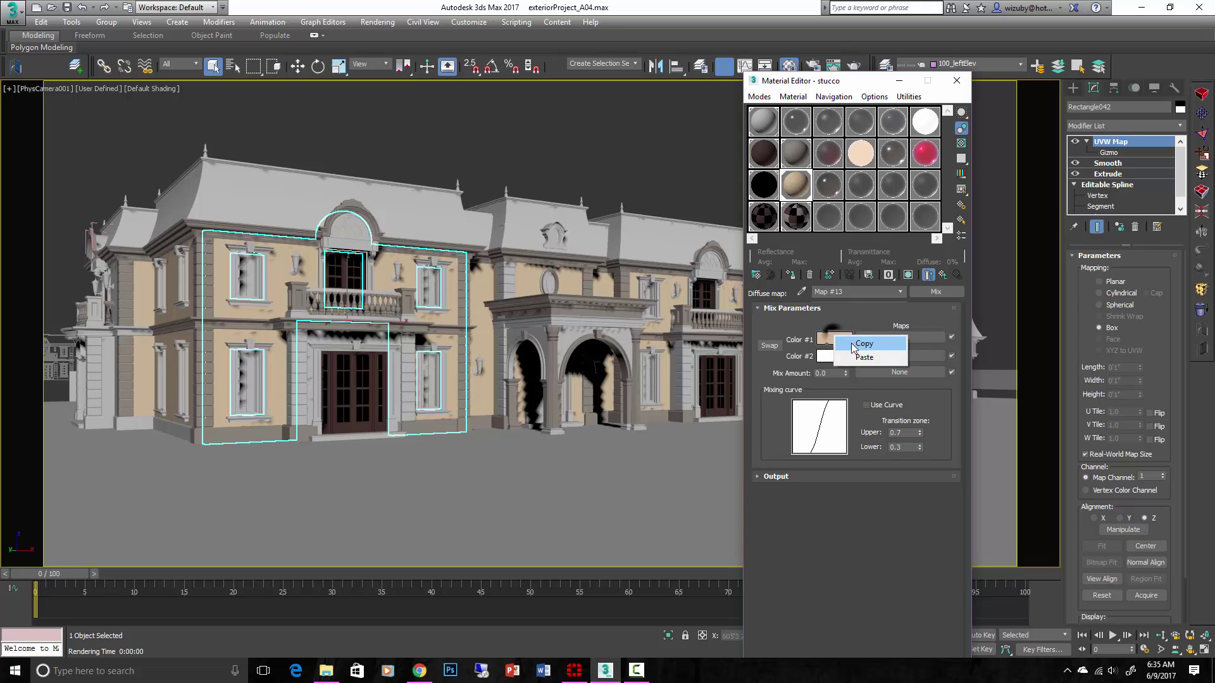
pyautogui.rightClick(827, 357)
pyautogui.click(863, 372)
# Darken Color #2 of the Mix map to a value of about 117.
pyautogui.click(831, 360)
pyautogui.moveTo(476, 145); pyautogui.dragTo(443, 146)
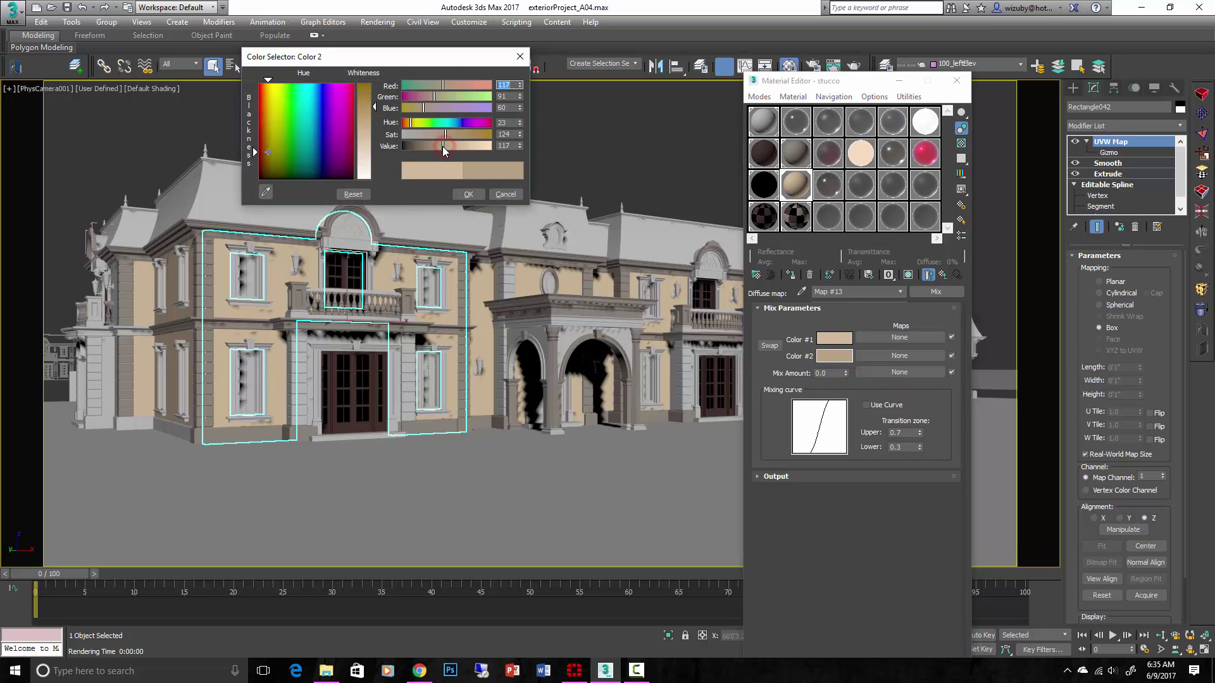
pyautogui.click(471, 195)
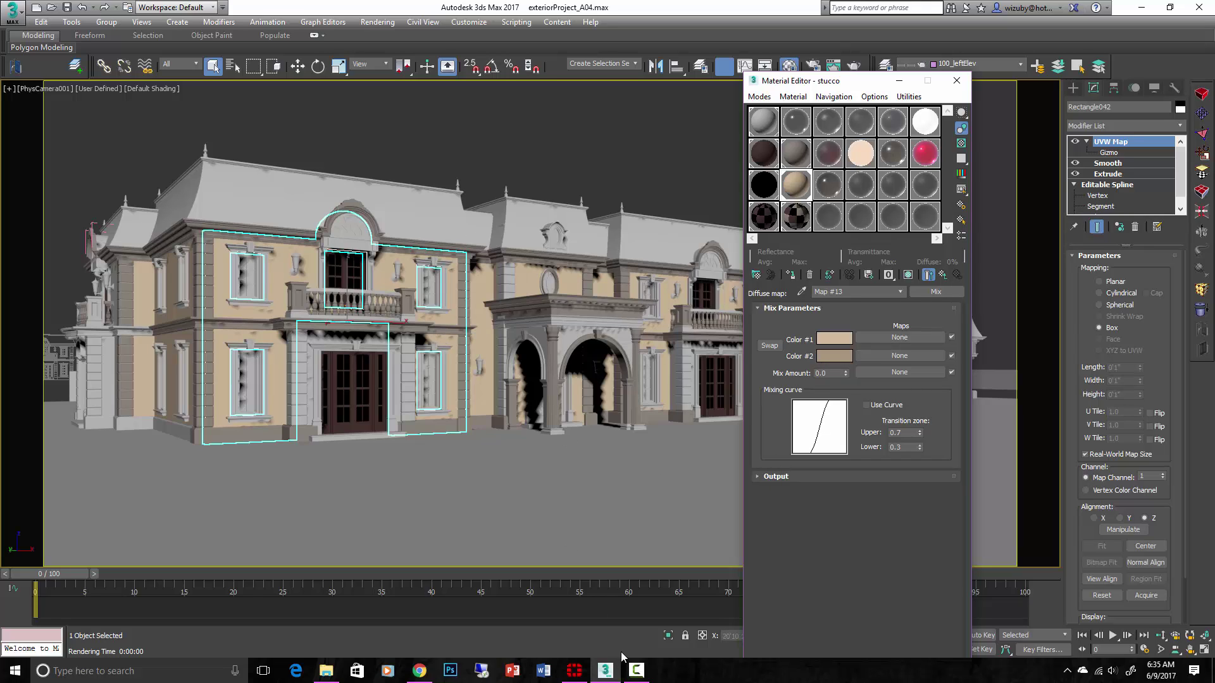
# Load the plaster_01a_bld.jpg bitmap as the Mix Amount map and view the image at full size.
pyautogui.moveTo(634, 673)
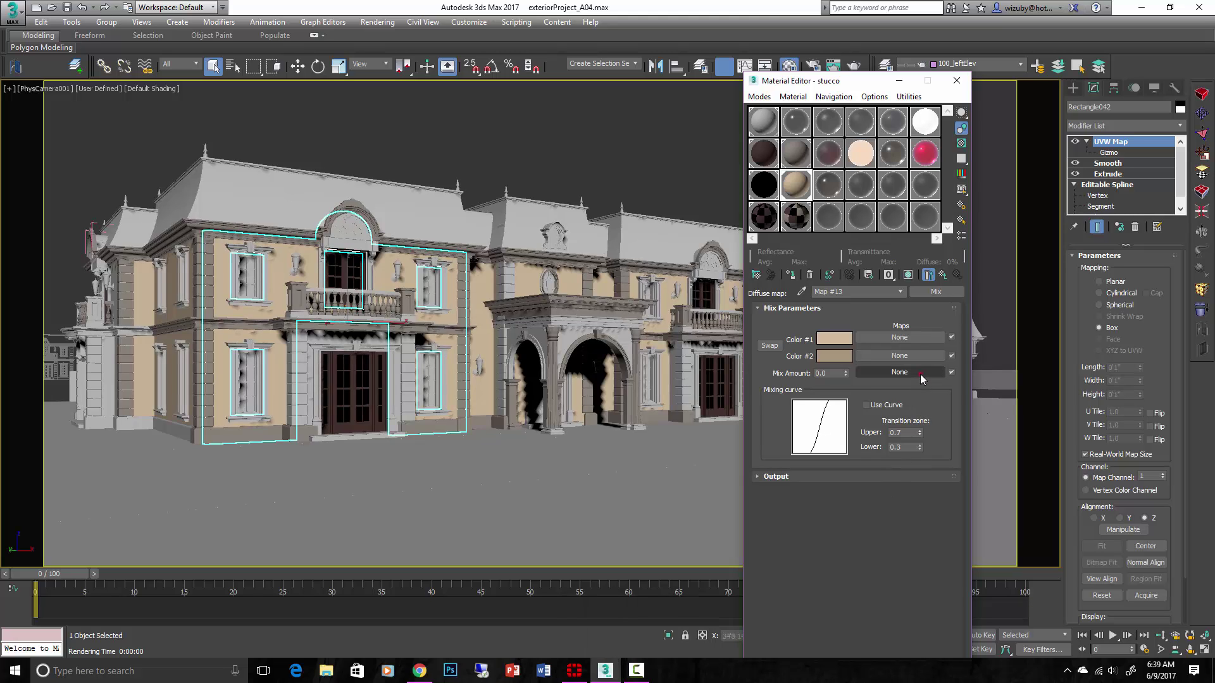
pyautogui.click(920, 374)
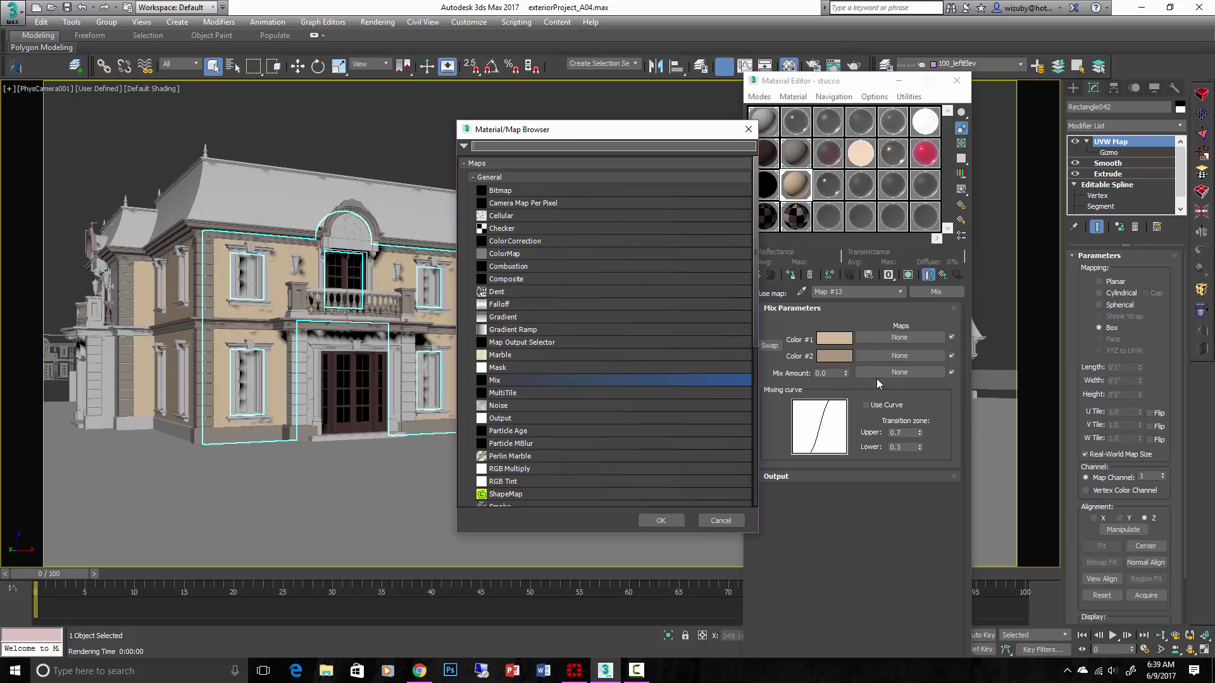
pyautogui.click(527, 191)
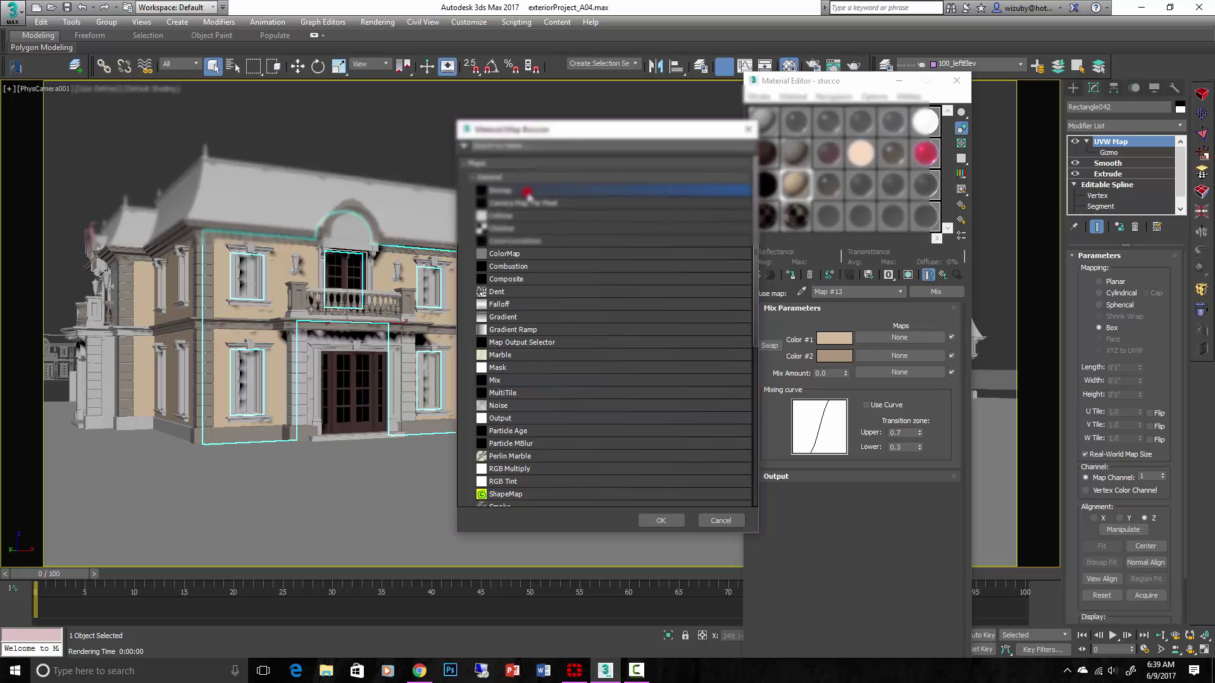
pyautogui.doubleClick(526, 192)
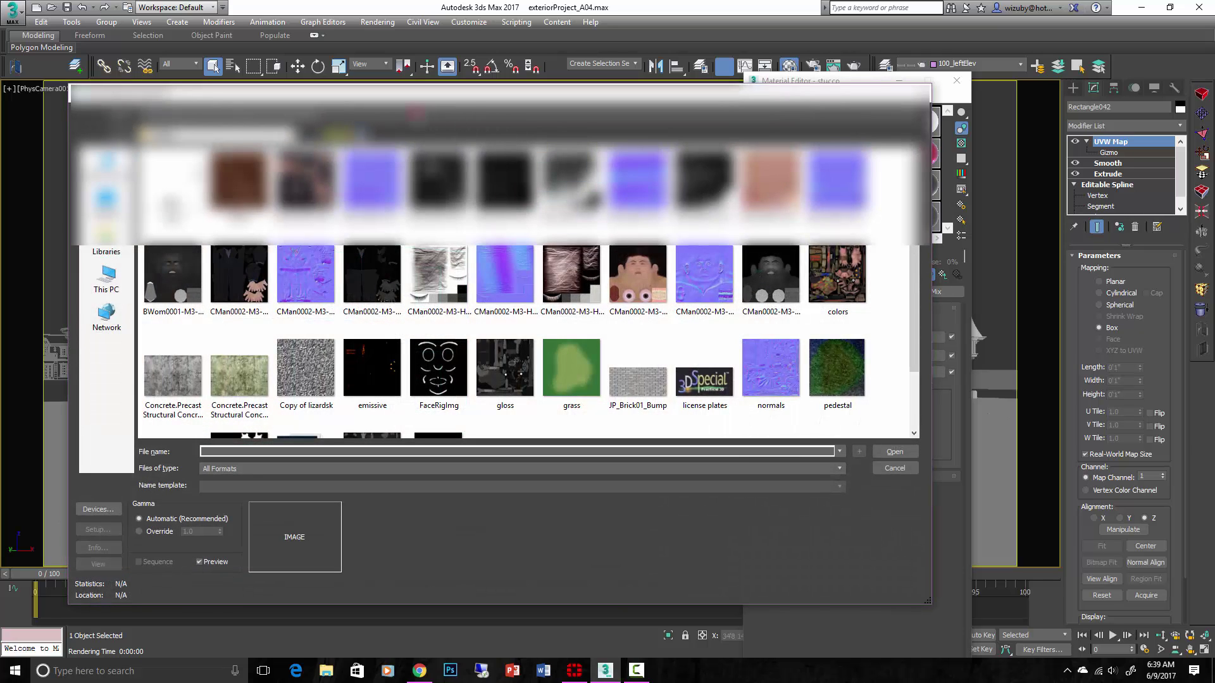
pyautogui.click(257, 134)
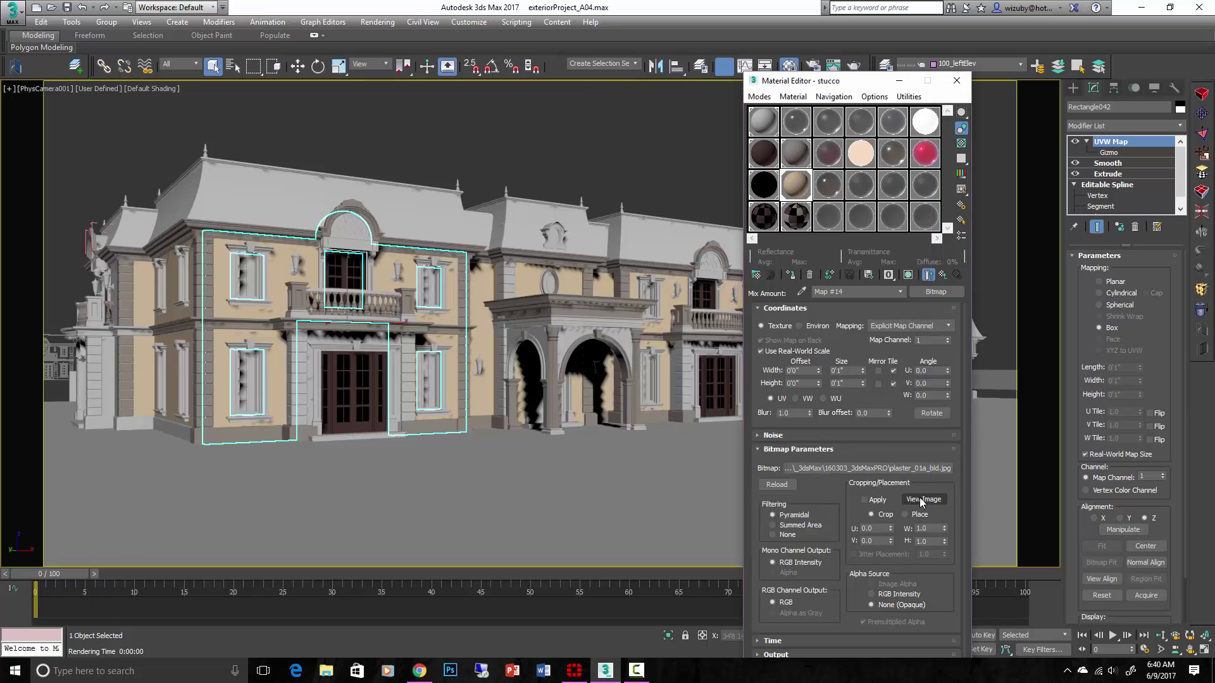
pyautogui.click(921, 500)
pyautogui.moveTo(708, 94); pyautogui.dragTo(382, 3)
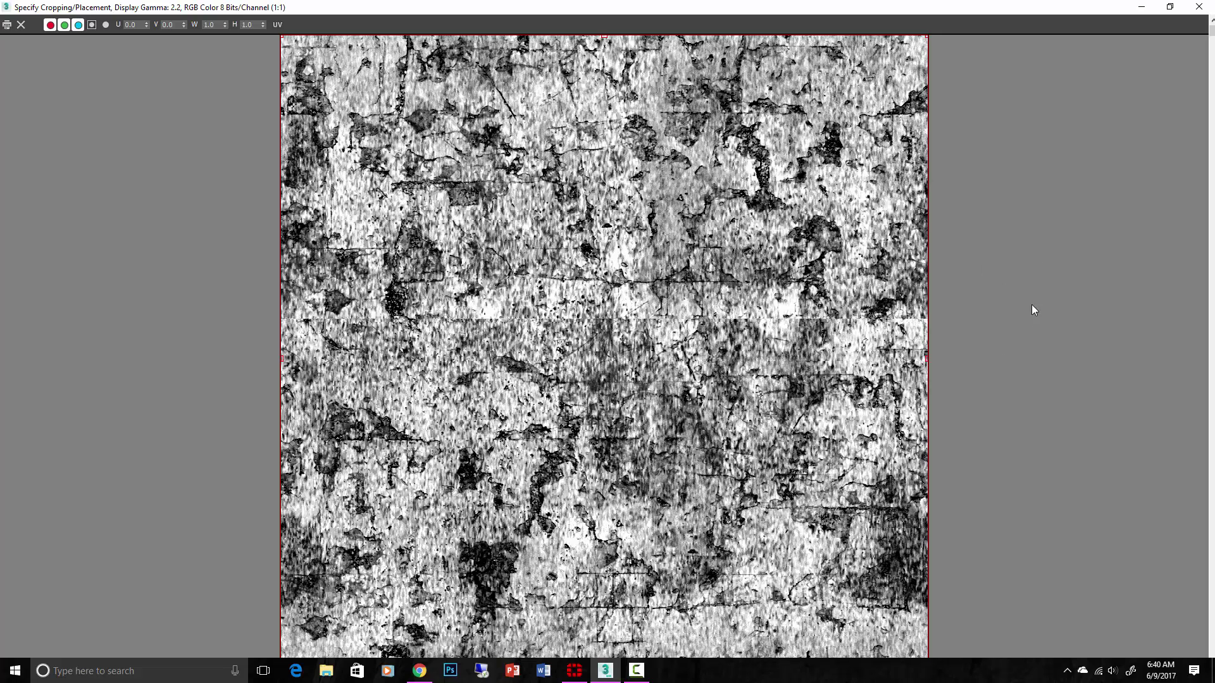
pyautogui.click(1197, 8)
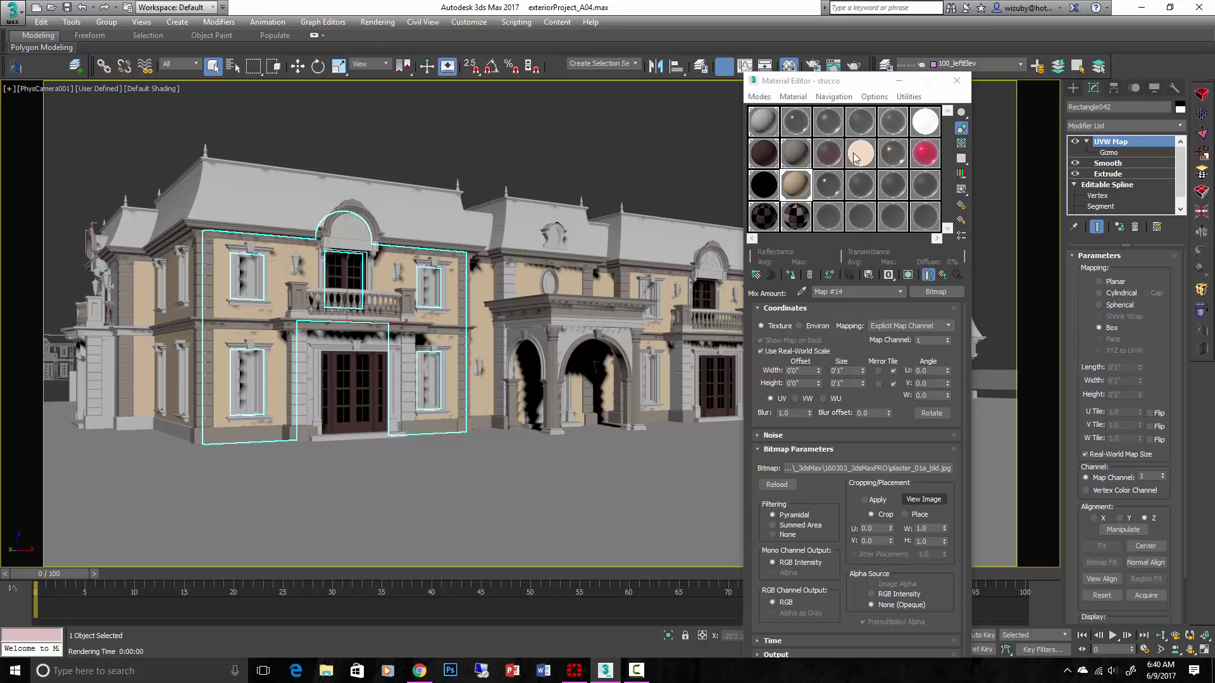
# Enlarge the stucco preview and set the plaster bitmap's blur to 0.01 and its real-world width and height to about 10'.
pyautogui.doubleClick(795, 183)
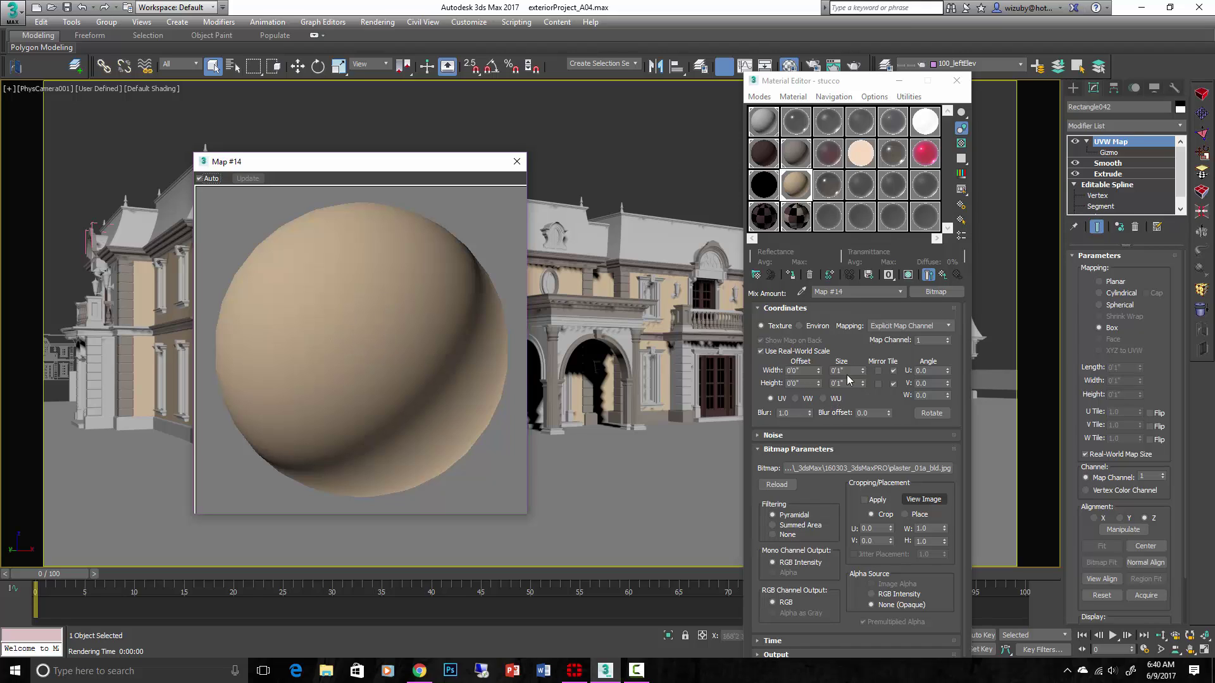
pyautogui.rightClick(809, 415)
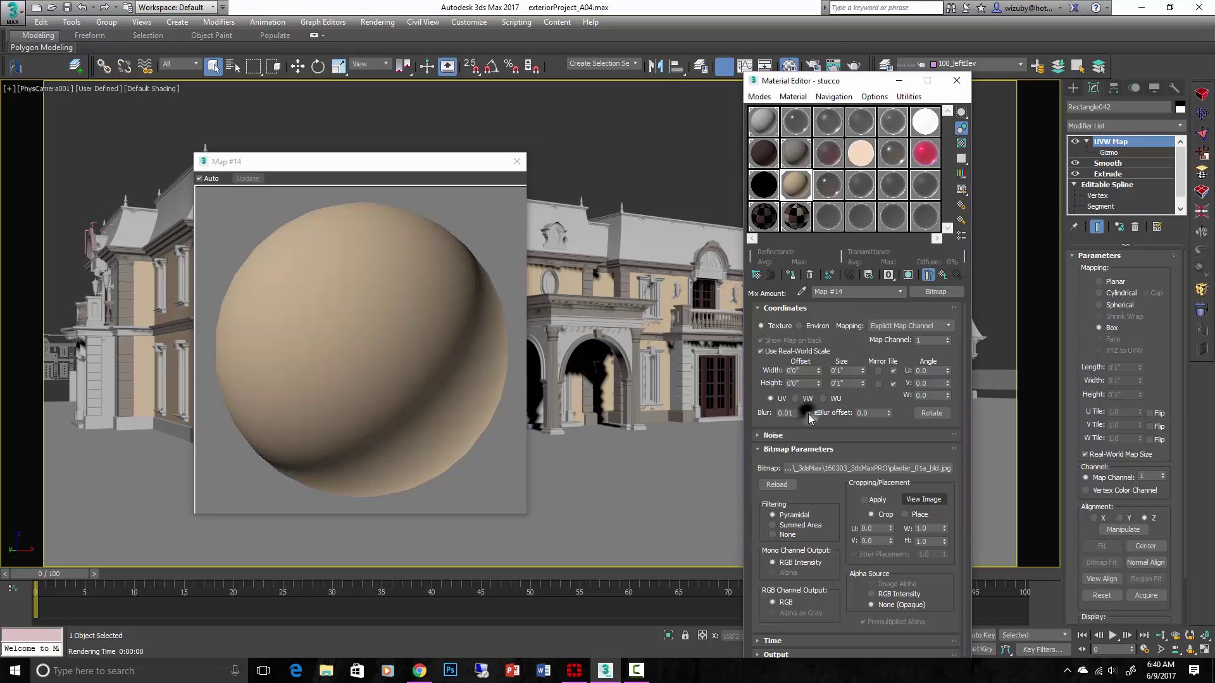
pyautogui.doubleClick(853, 369)
pyautogui.press('Tab')
pyautogui.press('Return')
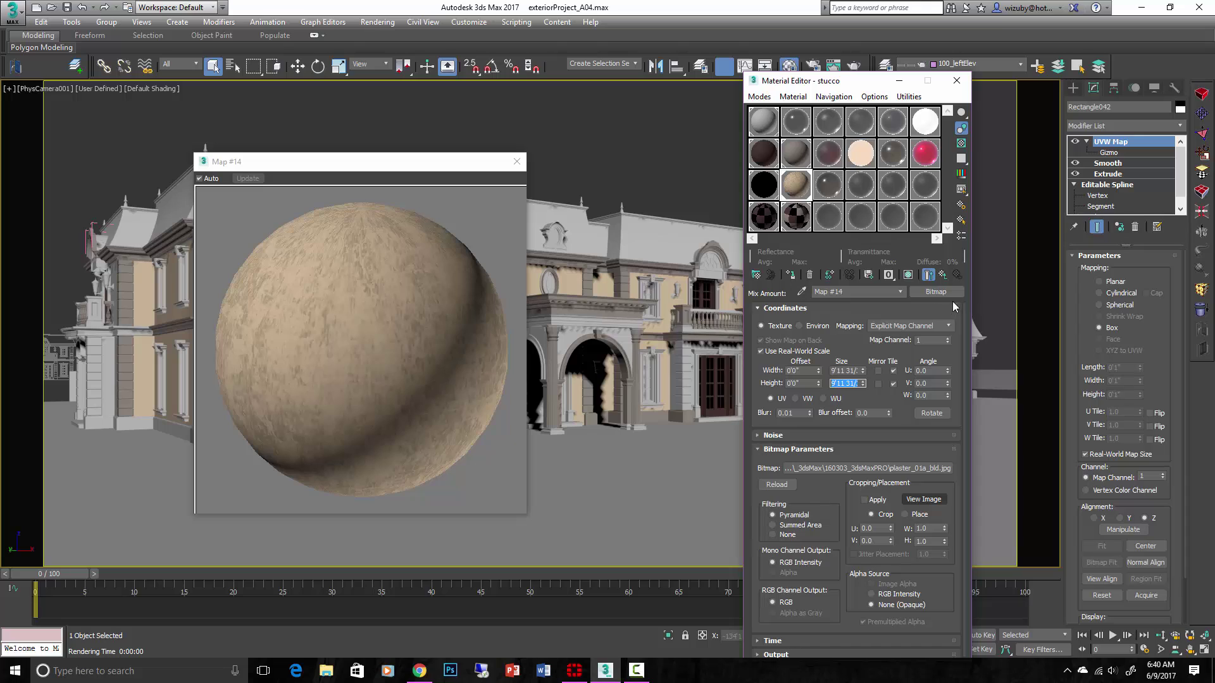
# Copy the plaster bitmap from the Mix Amount slot and paste it as an instance into the stucco material's Bump slot.
pyautogui.click(943, 276)
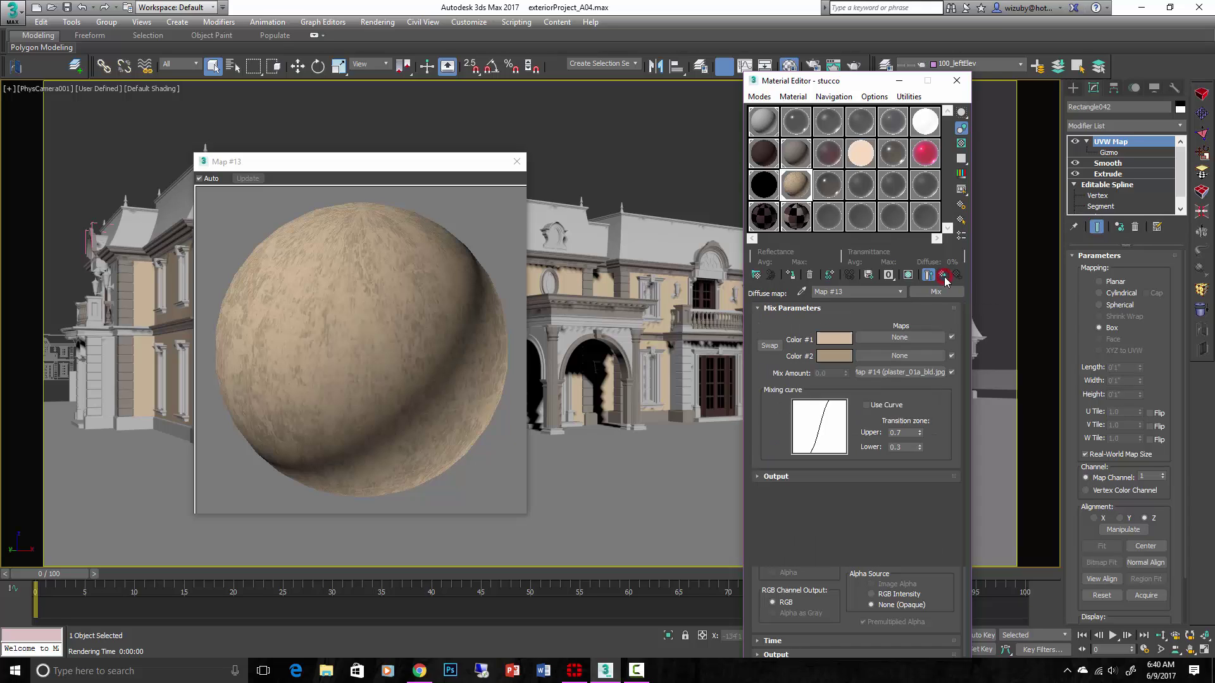
pyautogui.rightClick(894, 378)
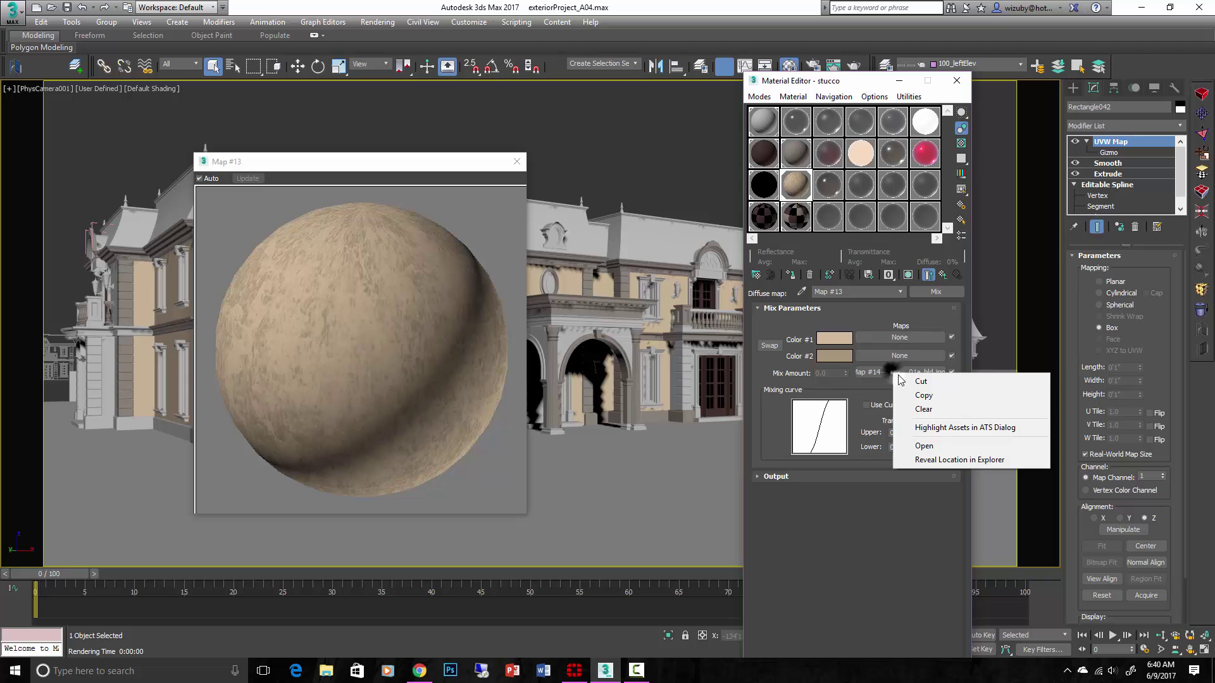
pyautogui.click(925, 396)
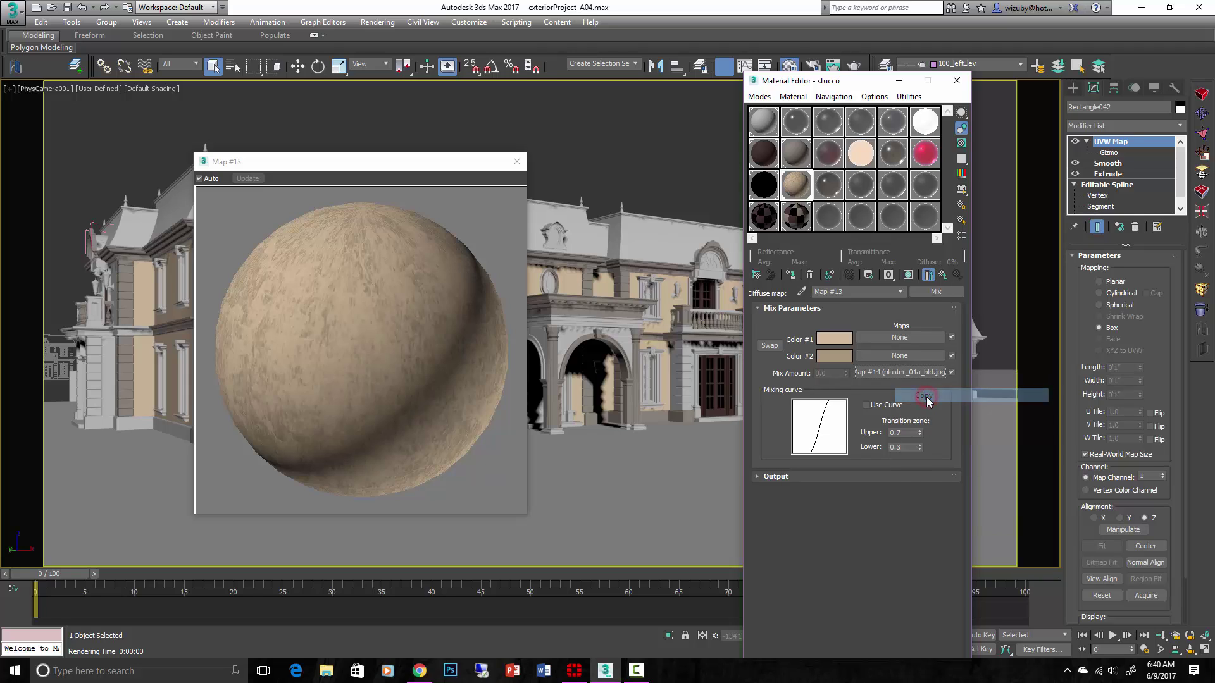
pyautogui.click(943, 279)
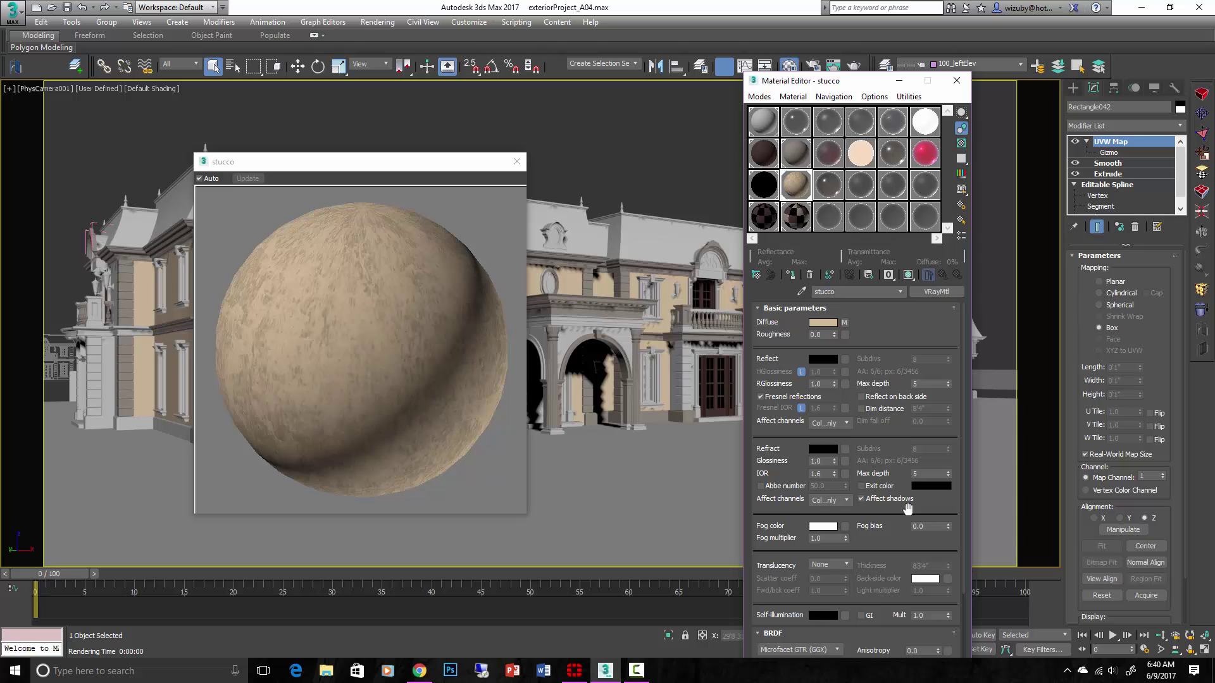
pyautogui.scroll(-10, 829, 639)
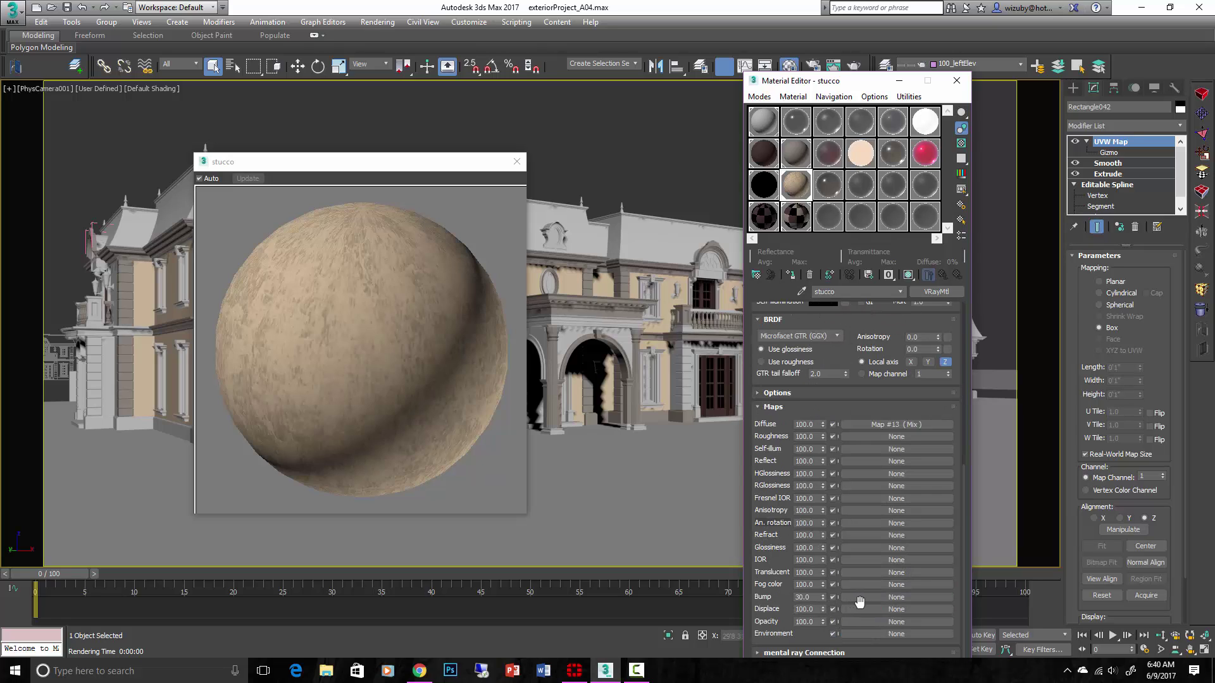
pyautogui.rightClick(870, 598)
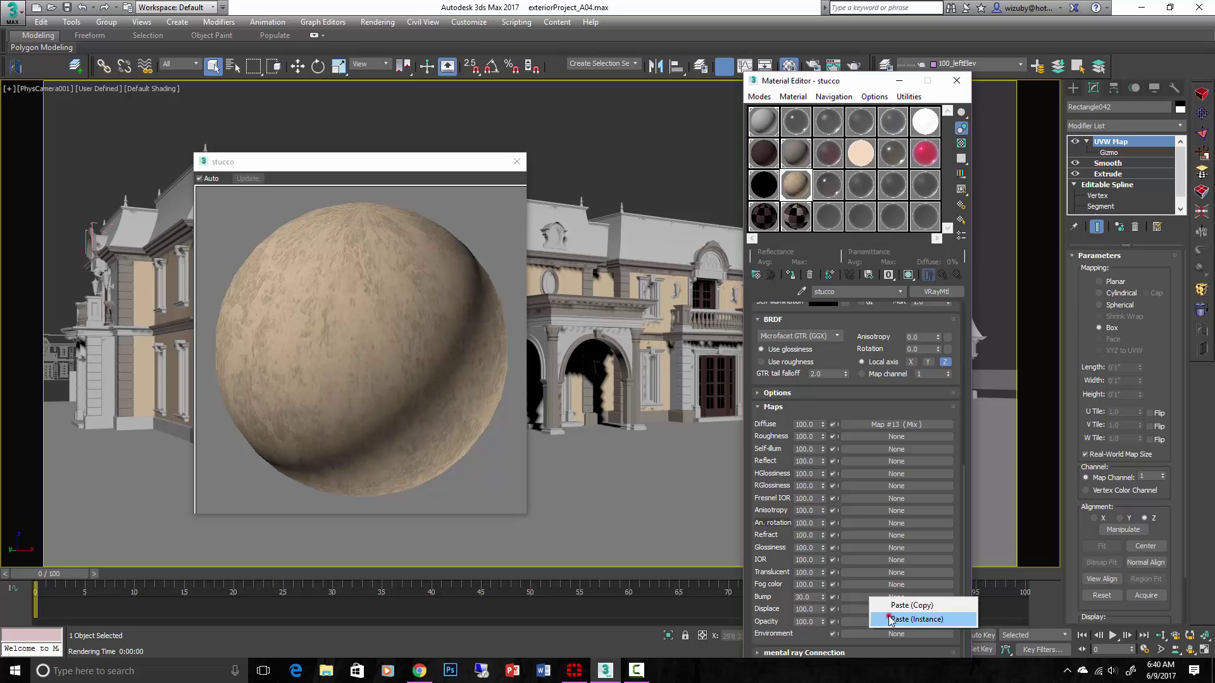
pyautogui.click(890, 620)
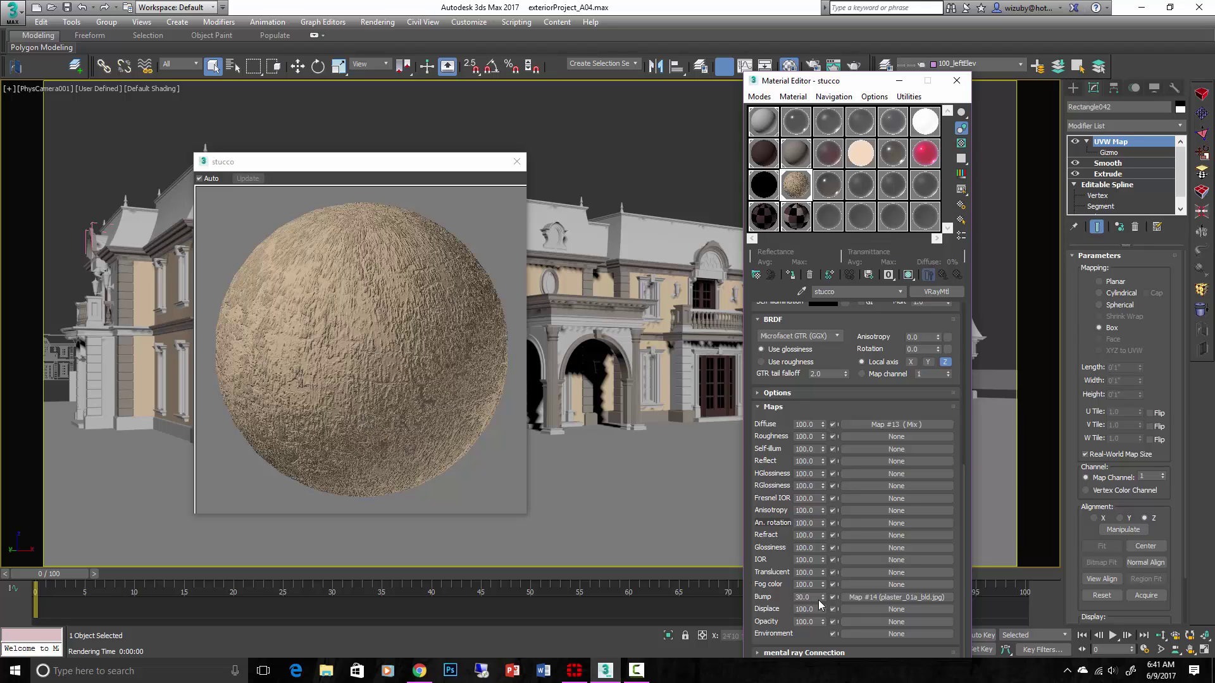
# Open the plaster bitmap in the stucco material's Bump slot and try another blur value.
pyautogui.click(867, 597)
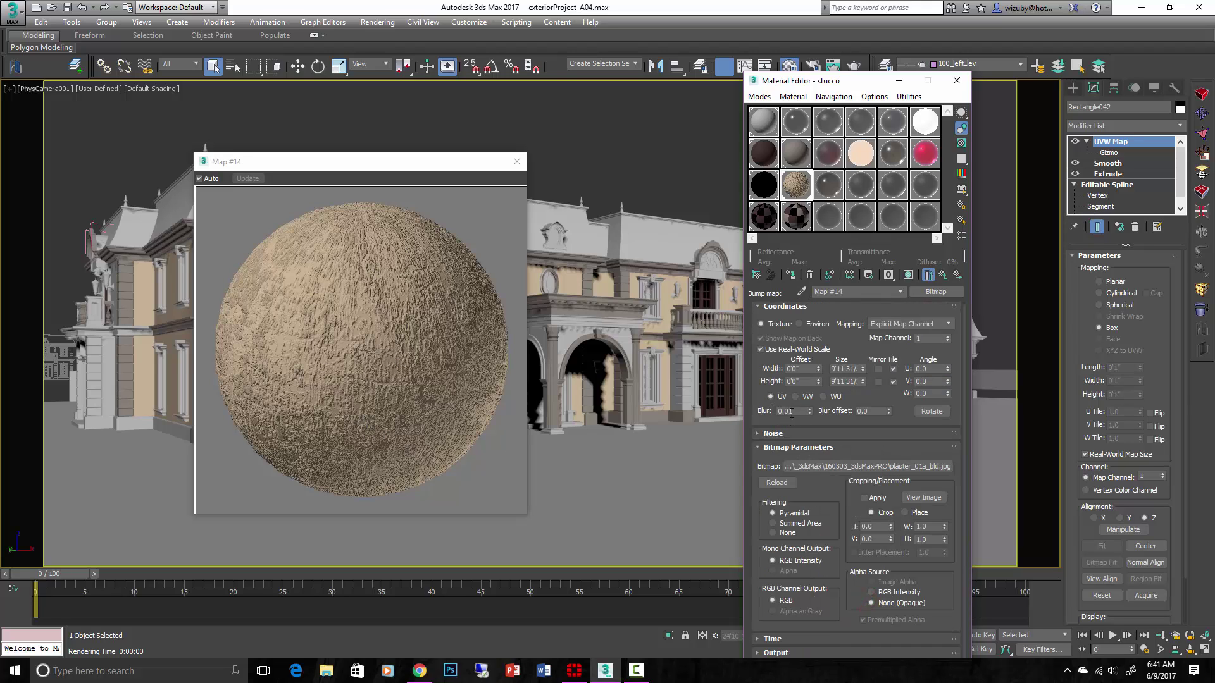
pyautogui.click(928, 274)
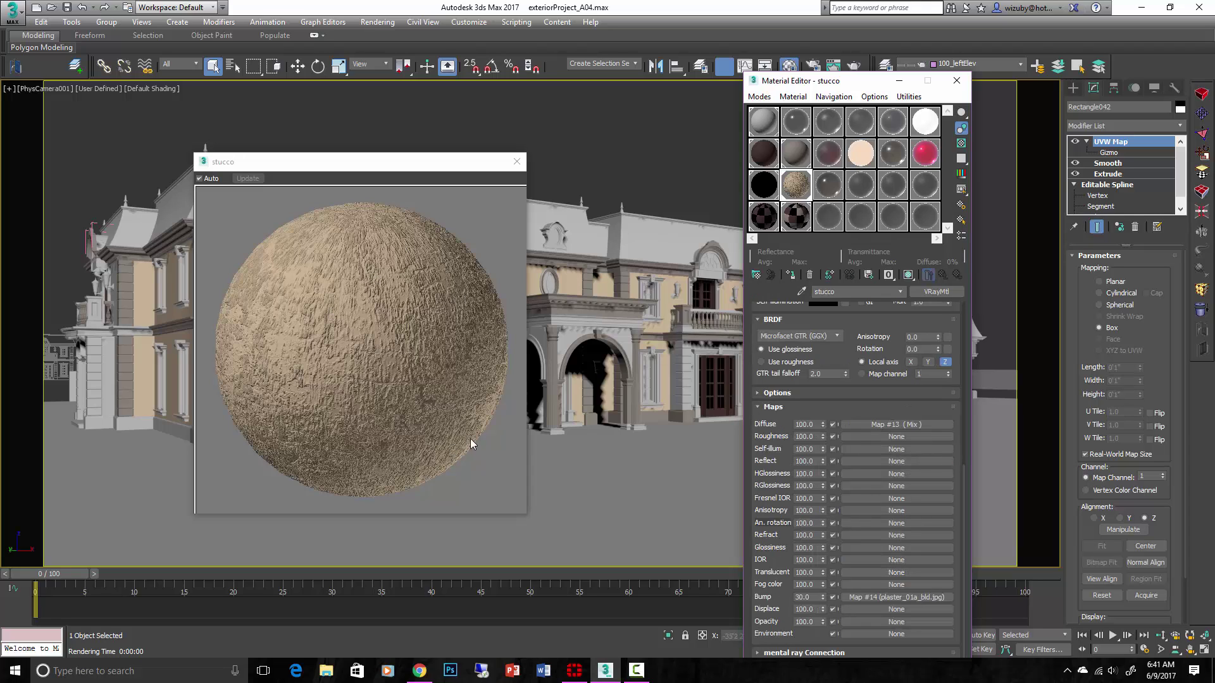
pyautogui.click(879, 597)
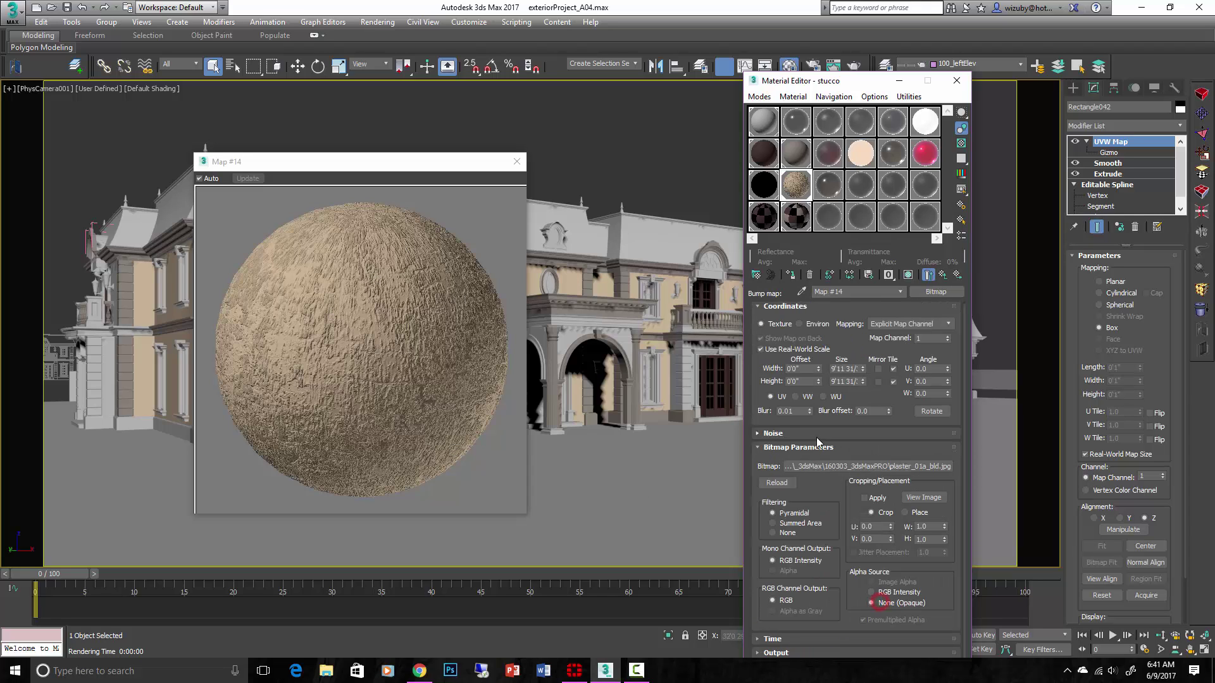
pyautogui.doubleClick(788, 411)
pyautogui.write('1.0')
pyautogui.press('Return')
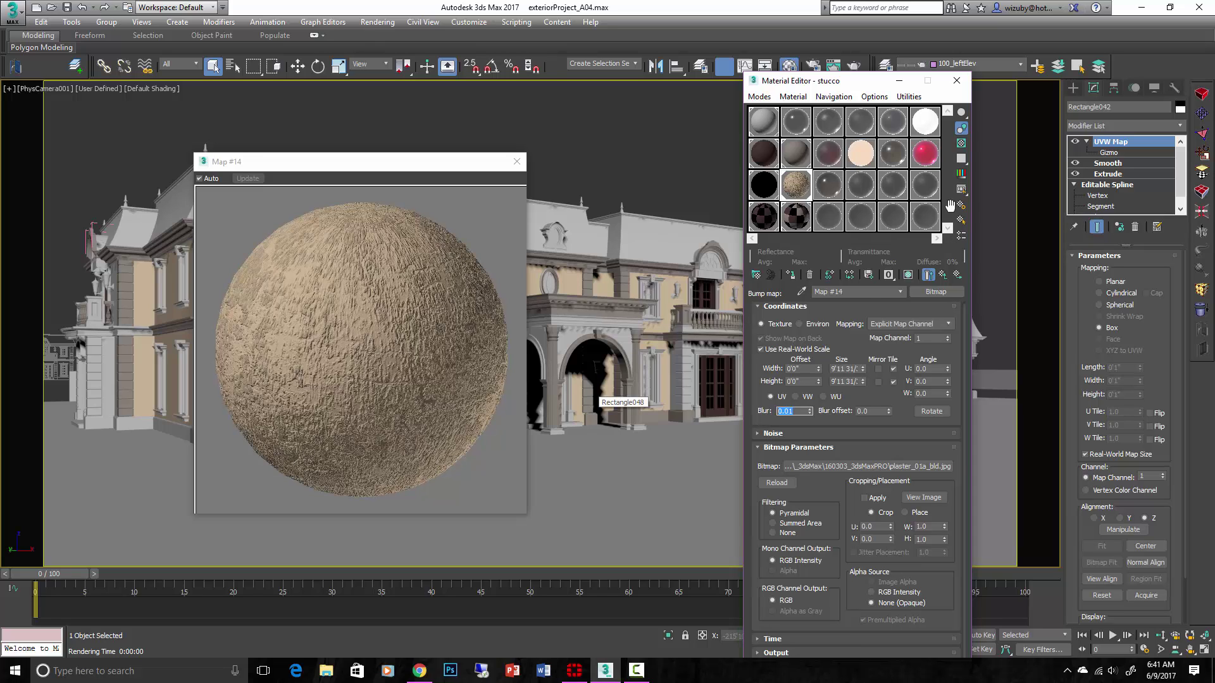
# Return to the stucco material, set its Bump amount to 4.0 and close the enlarged preview.
pyautogui.click(927, 274)
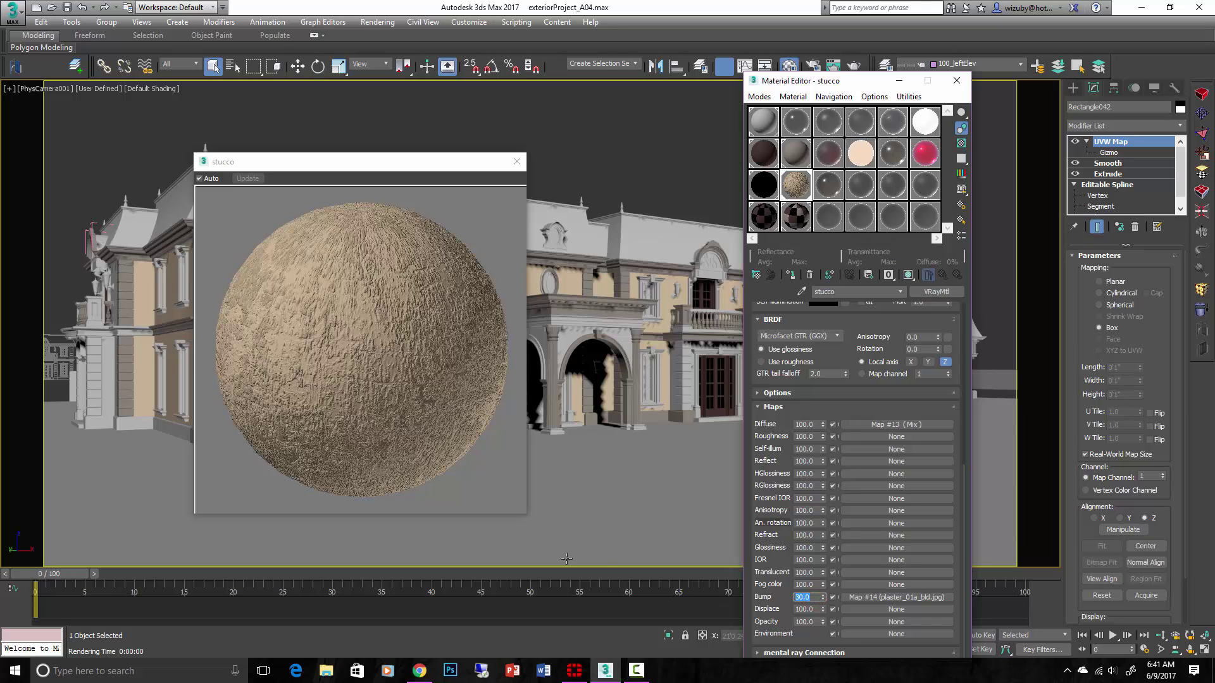
pyautogui.press('Return')
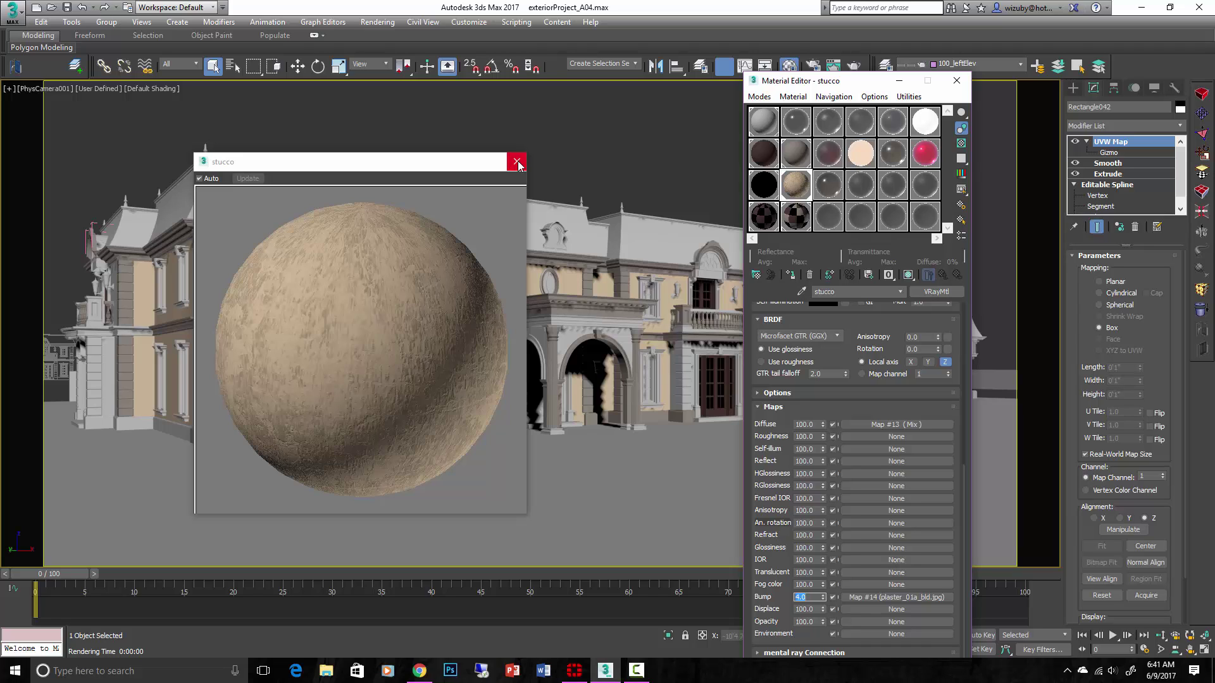
pyautogui.click(517, 163)
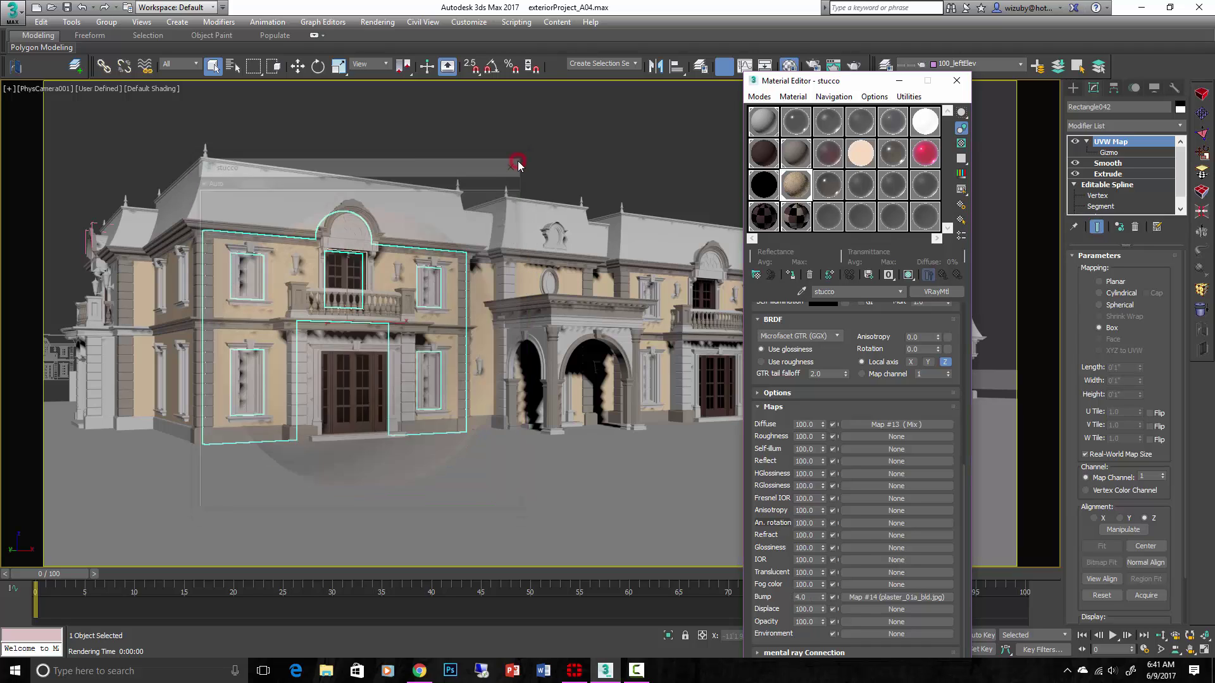
# Select the narrow wall segment beside the entrance portico and show the stucco's Mix Amount plaster bitmap in the viewport.
pyautogui.click(484, 397)
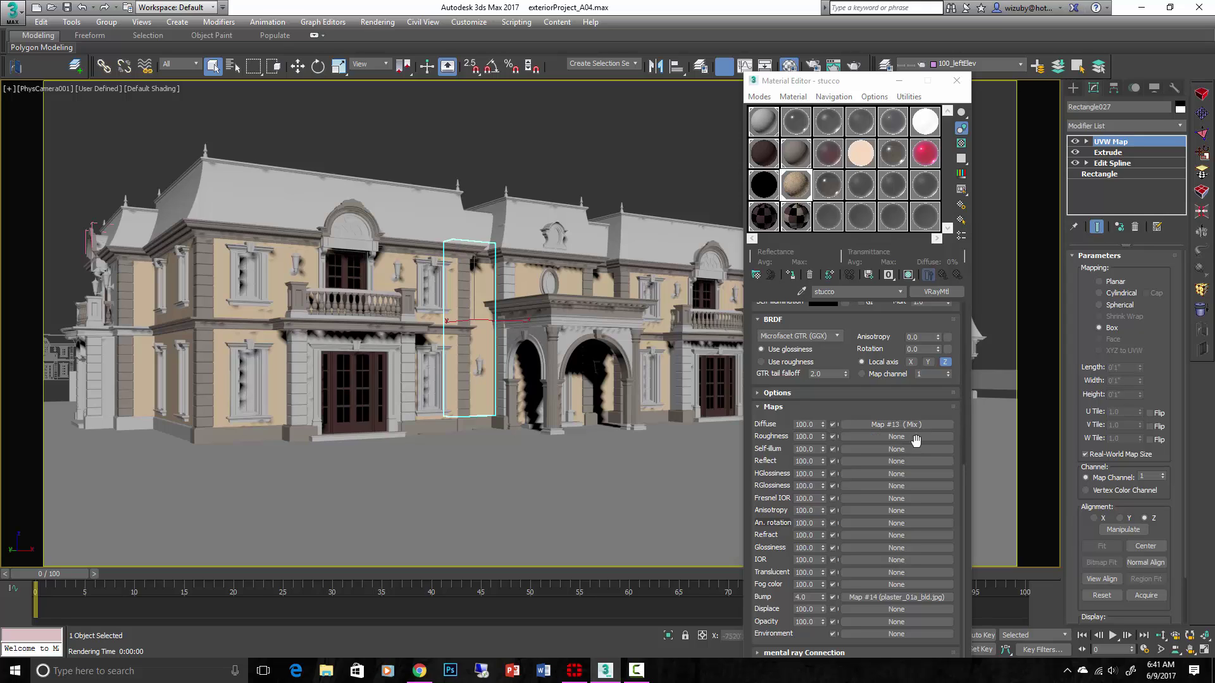
pyautogui.click(898, 424)
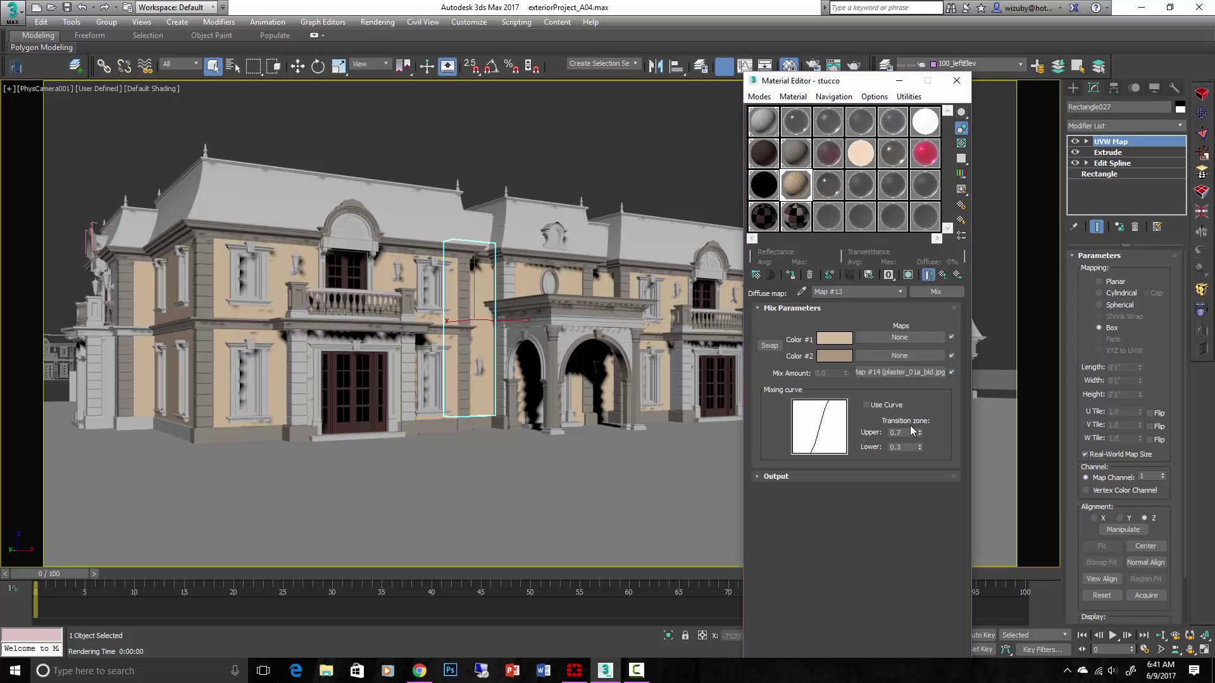
pyautogui.click(886, 372)
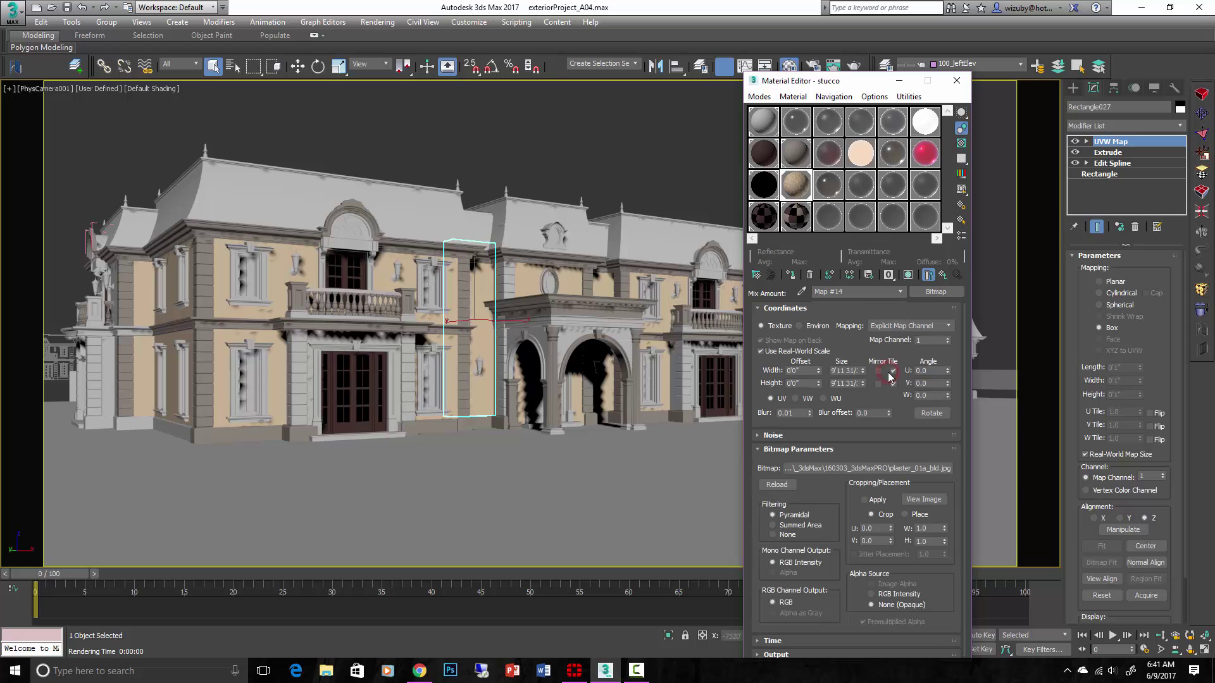
pyautogui.click(908, 278)
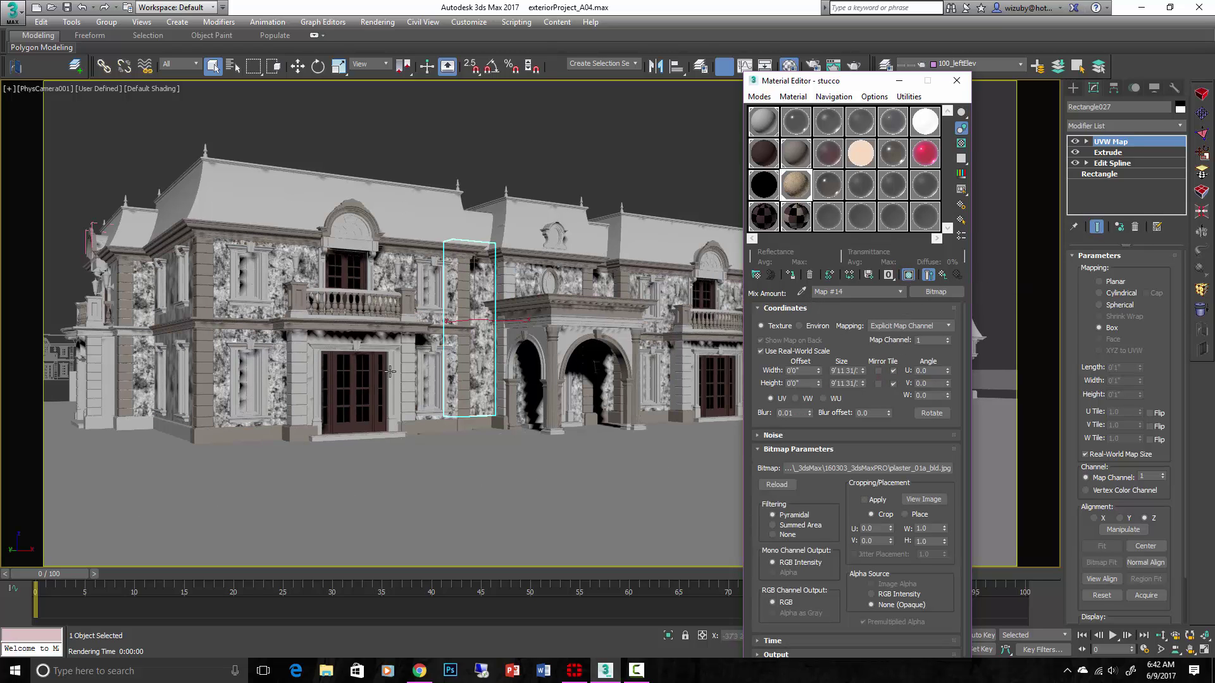
# Close the Material Editor and render the mansion exterior with V-Ray.
pyautogui.click(954, 83)
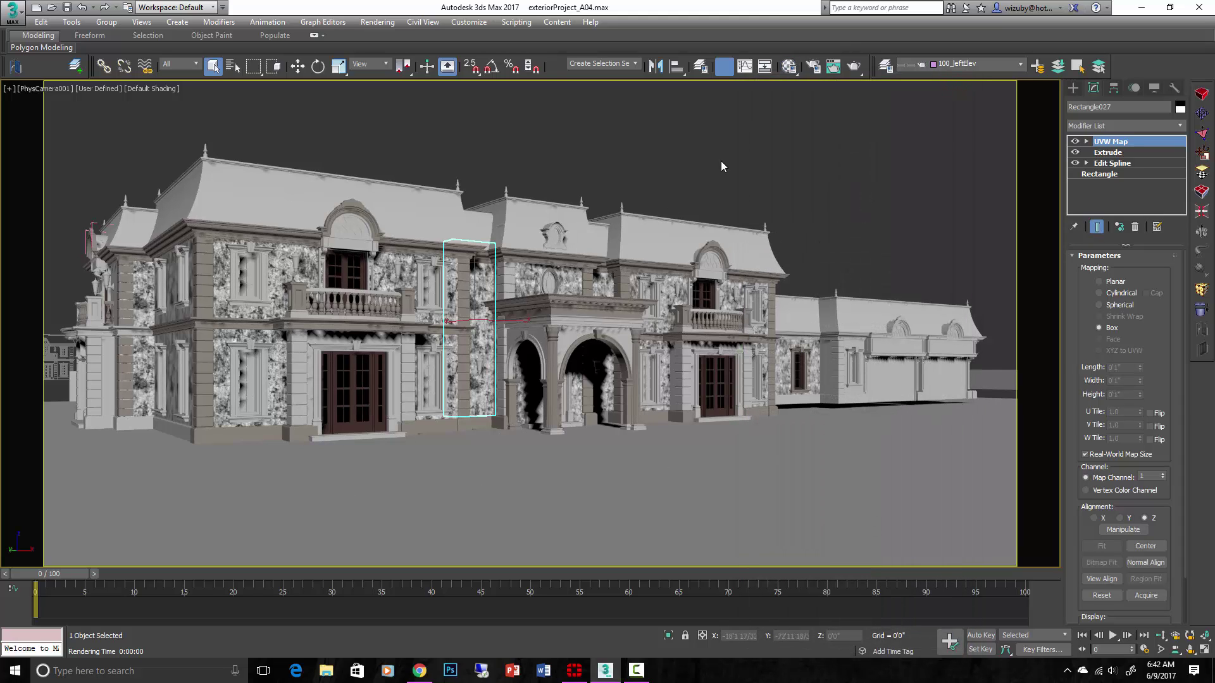
pyautogui.click(812, 68)
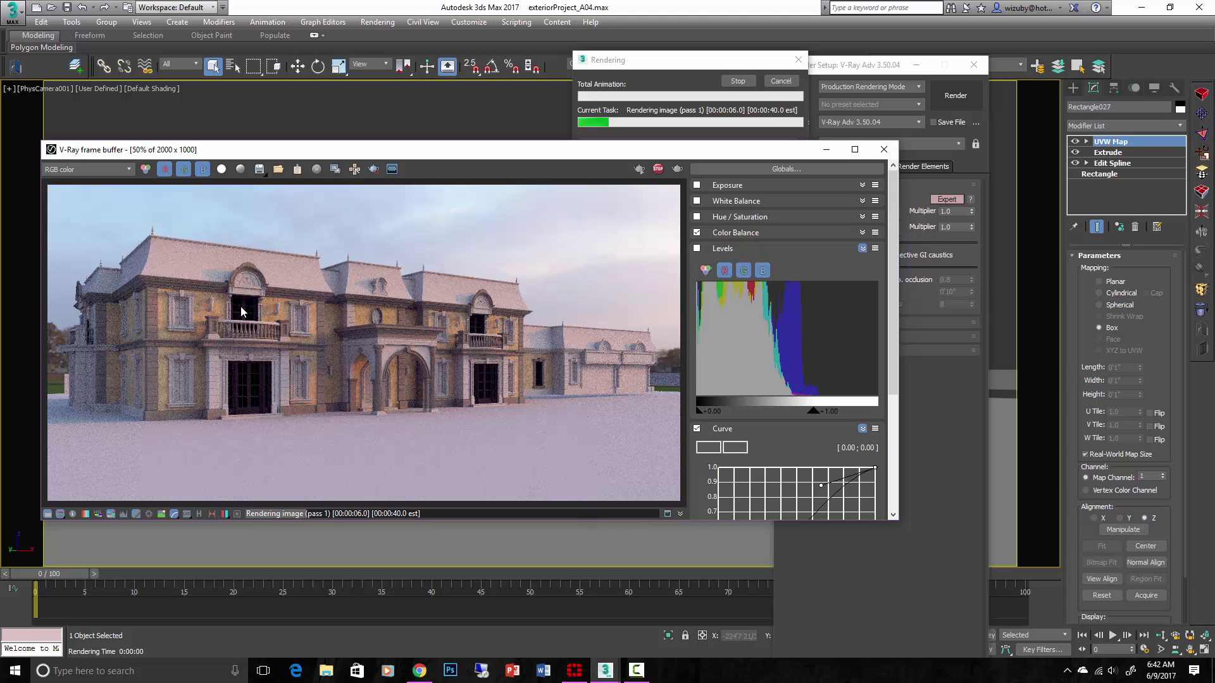
# Examine the stucco's color variation and bump on the rendered walls around the windows, balcony and wall lamps.
pyautogui.scroll(2, 175, 296)
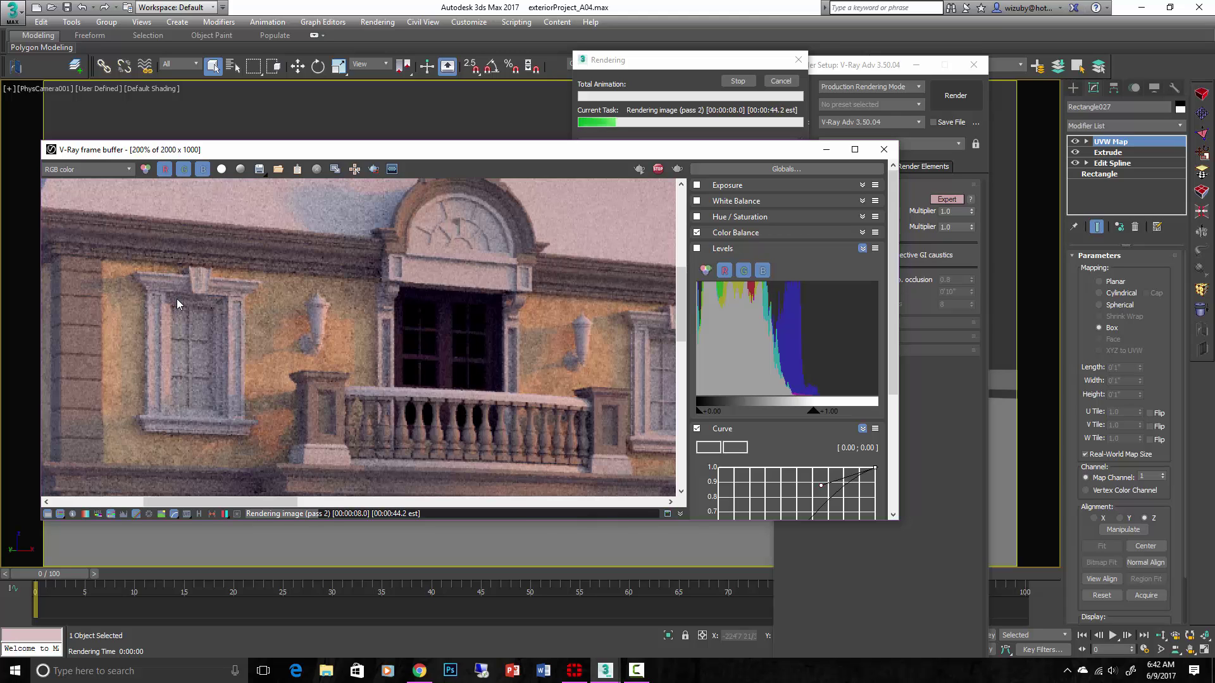
pyautogui.moveTo(281, 279); pyautogui.dragTo(383, 233, button='middle')
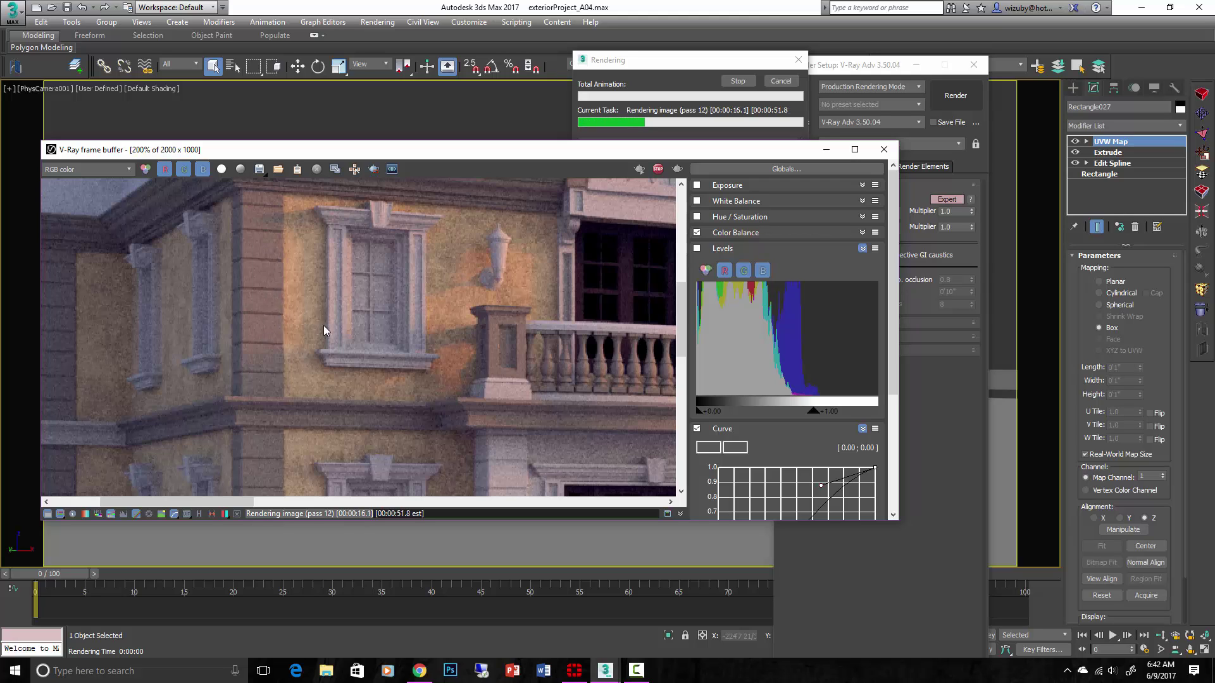
pyautogui.scroll(-2, 324, 325)
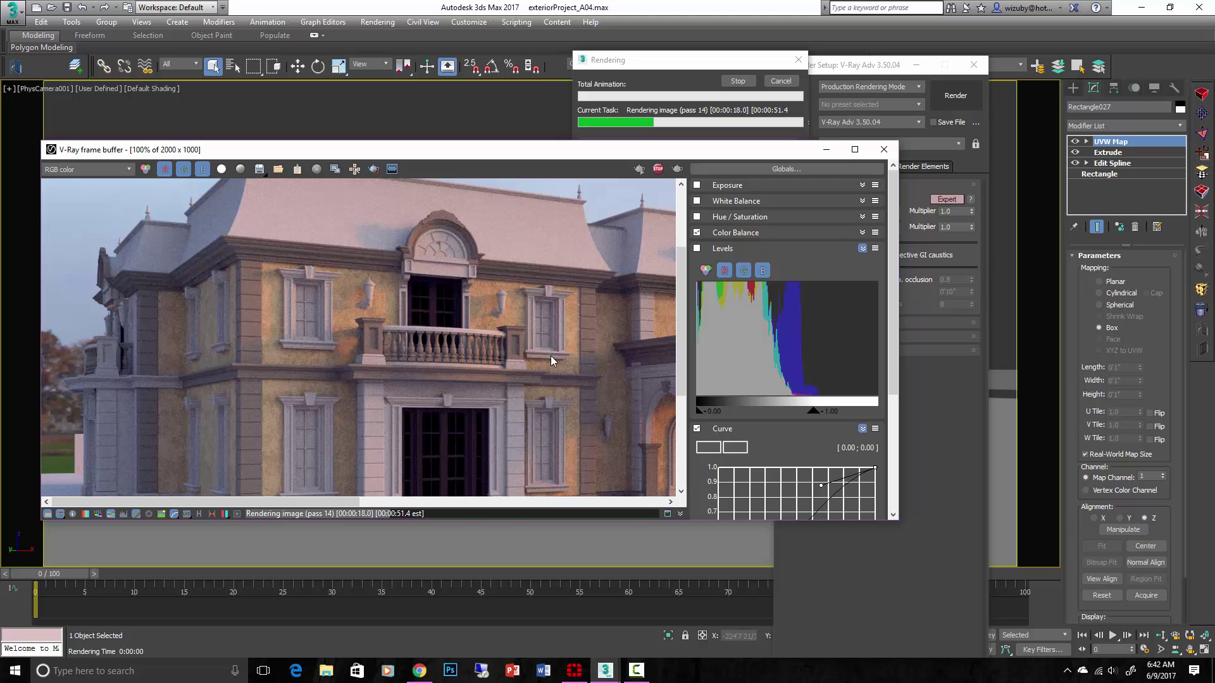
pyautogui.moveTo(550, 356); pyautogui.dragTo(417, 330, button='middle')
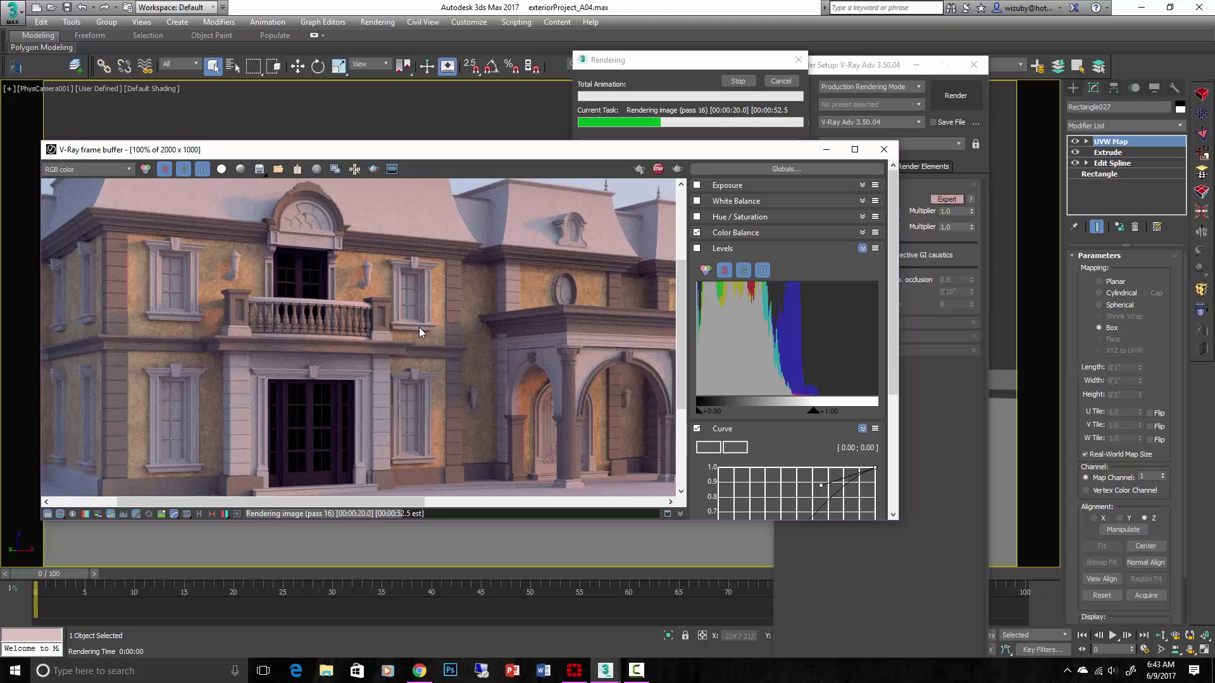
pyautogui.scroll(3, 419, 332)
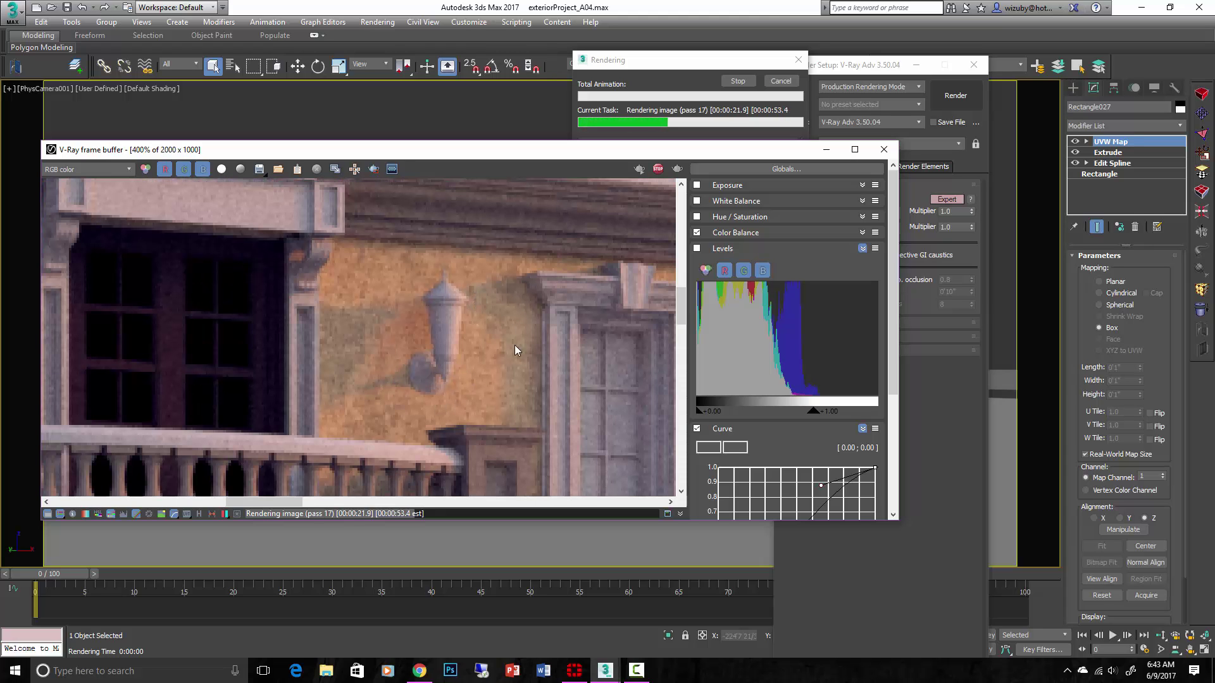
pyautogui.scroll(-2, 455, 336)
pyautogui.moveTo(494, 397); pyautogui.dragTo(434, 290, button='middle')
pyautogui.scroll(-1, 495, 302)
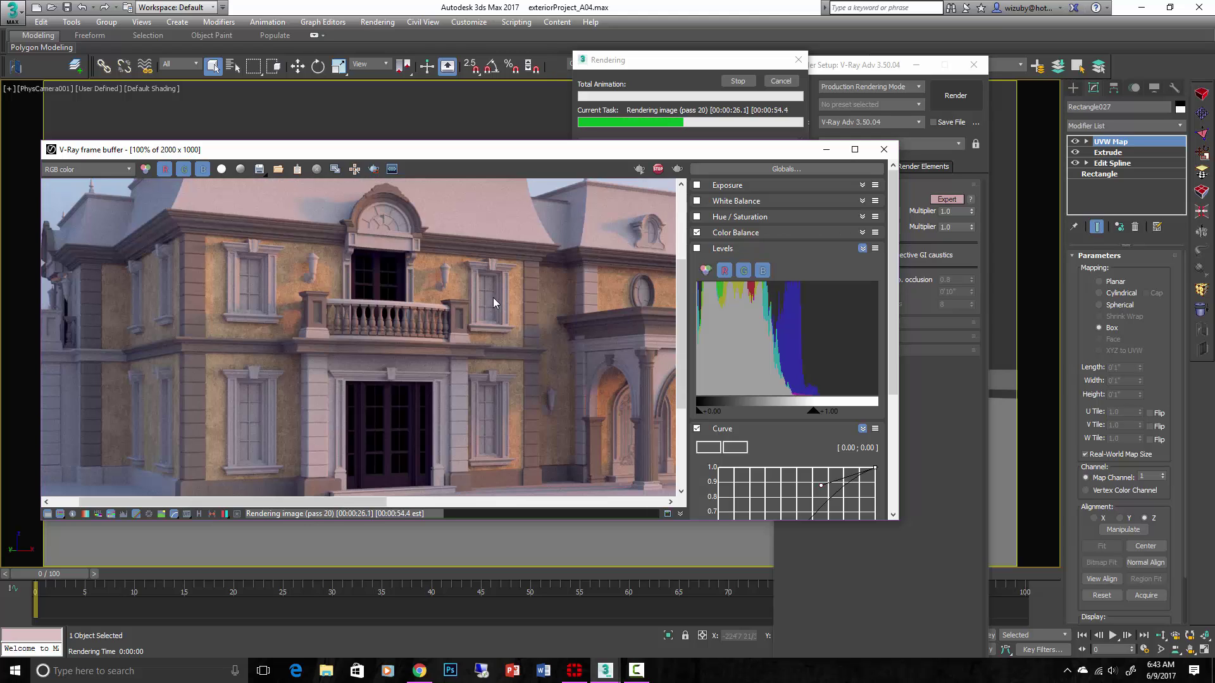
pyautogui.moveTo(567, 348); pyautogui.dragTo(605, 348, button='middle')
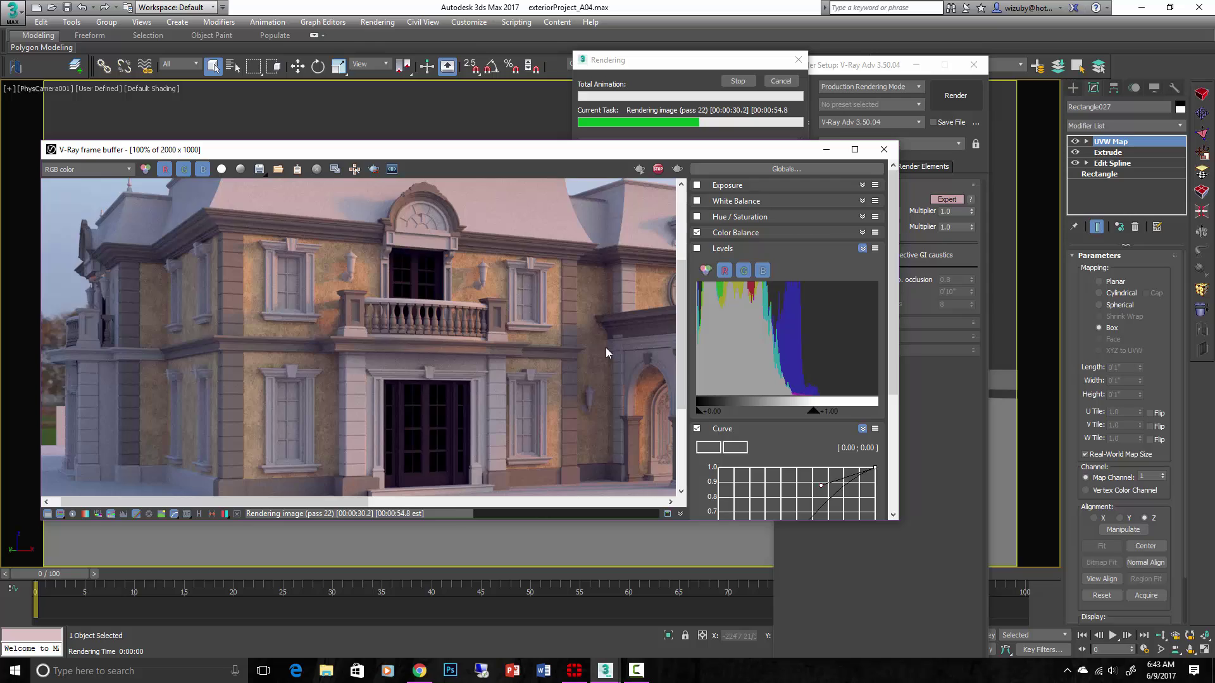
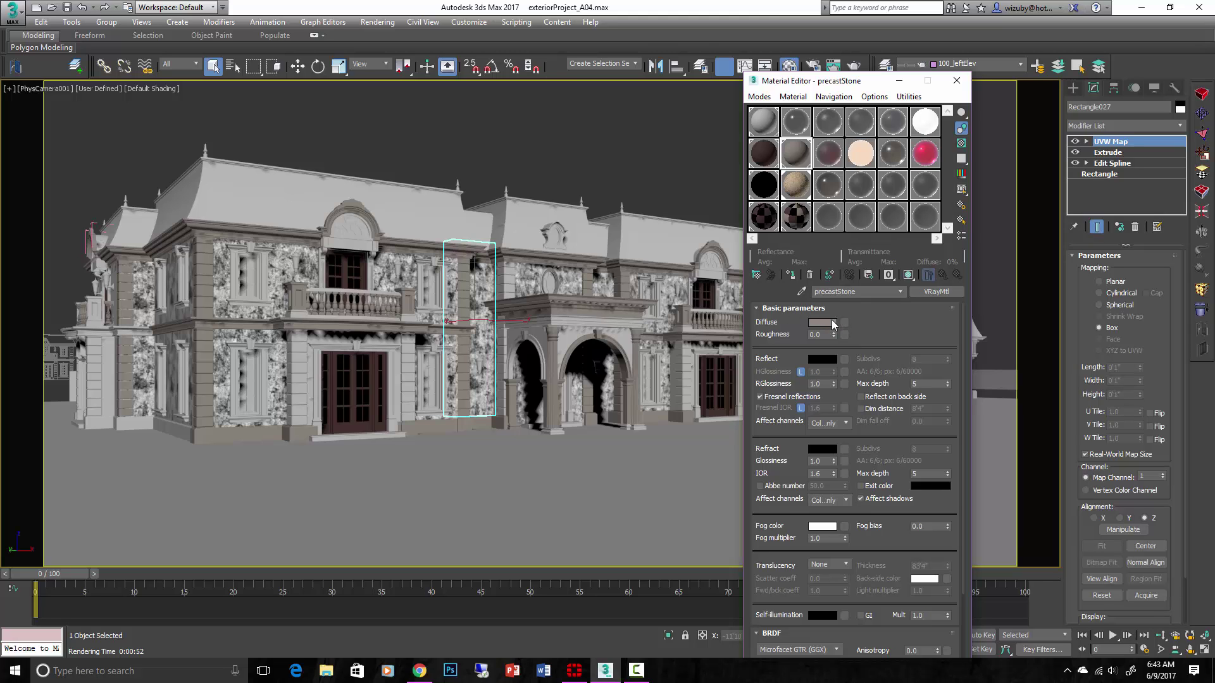
pyautogui.click(845, 323)
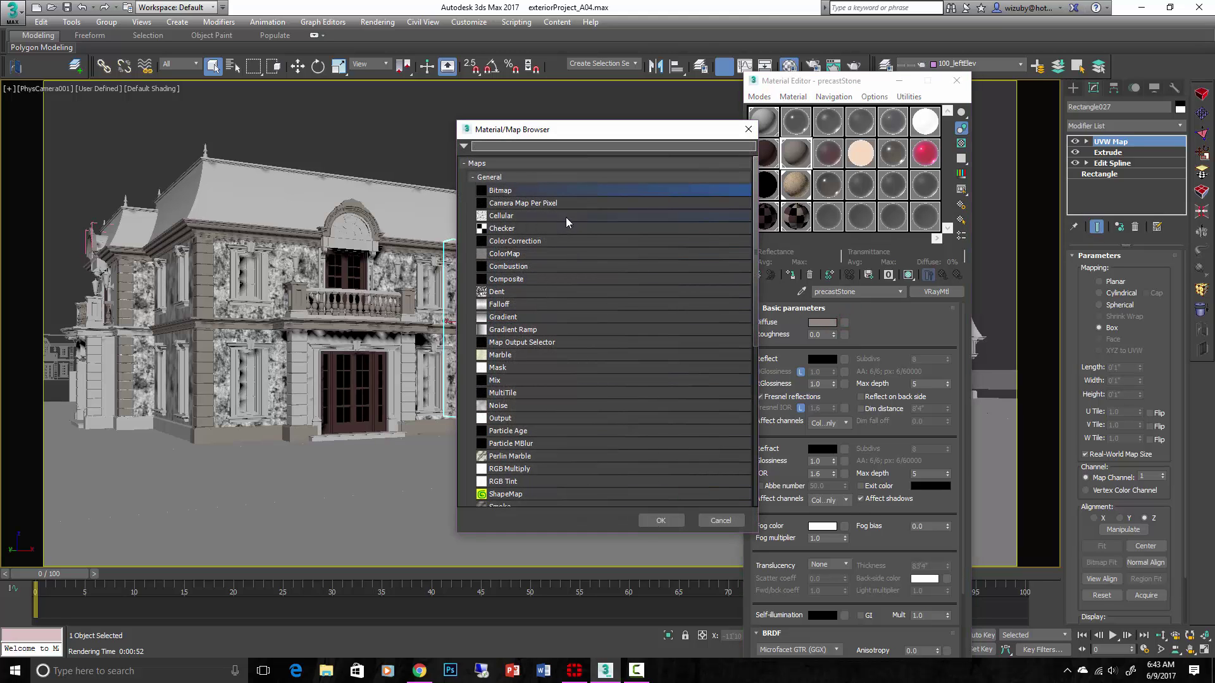
pyautogui.doubleClick(560, 190)
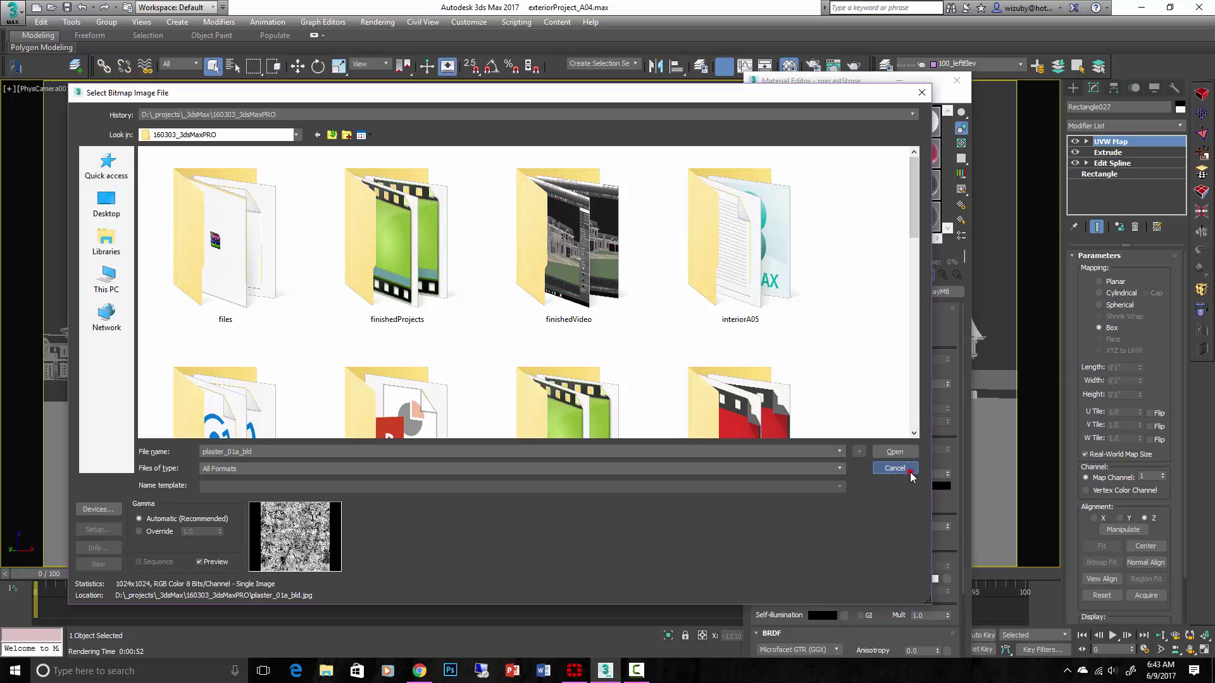
pyautogui.click(910, 472)
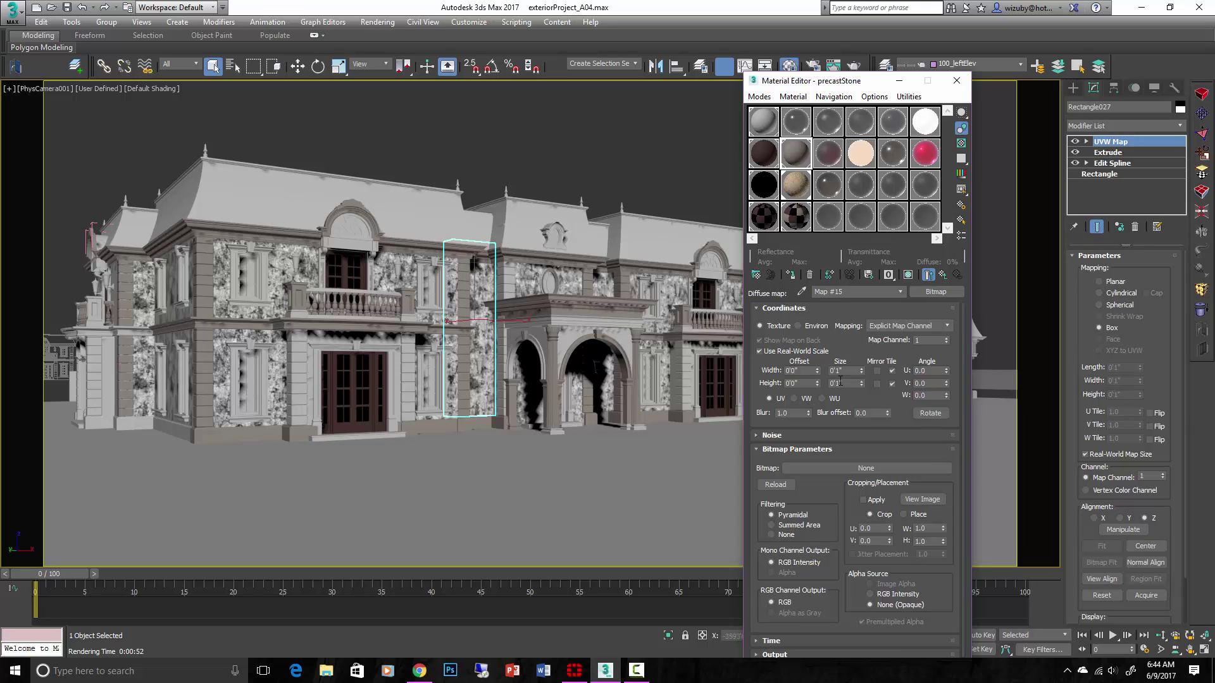
pyautogui.click(943, 275)
pyautogui.rightClick(844, 323)
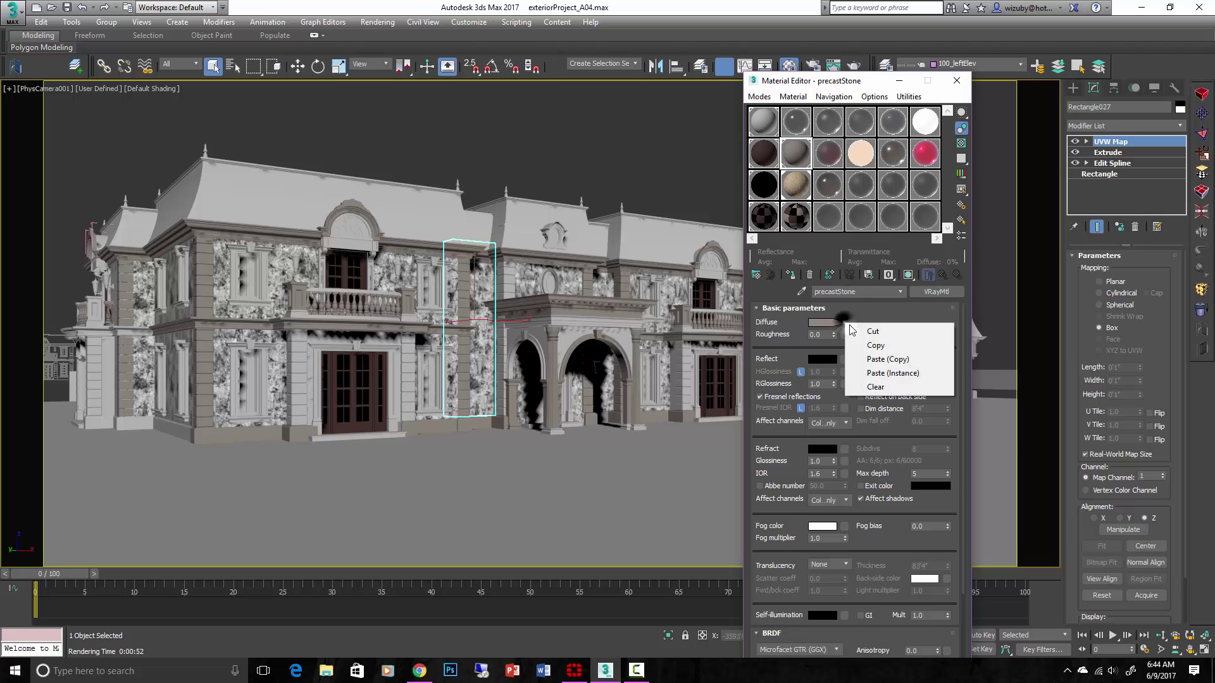
pyautogui.click(875, 387)
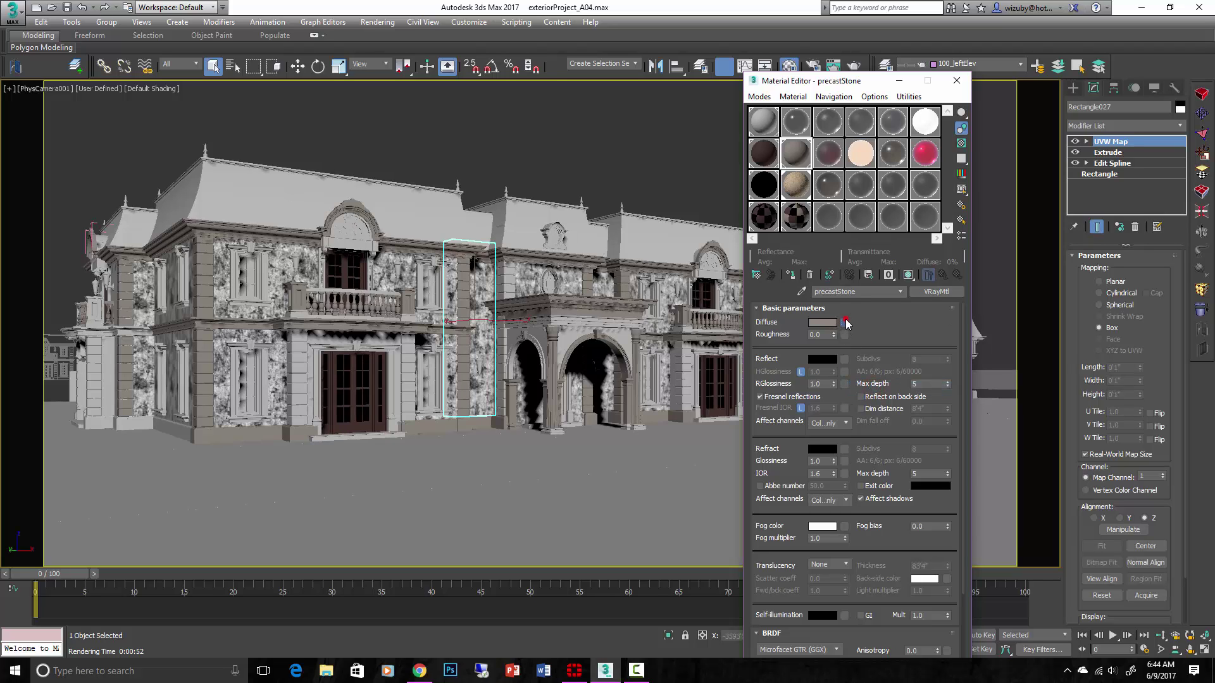
# Assign a Noise map to the diffuse channel of the precastStone material.
pyautogui.click(844, 322)
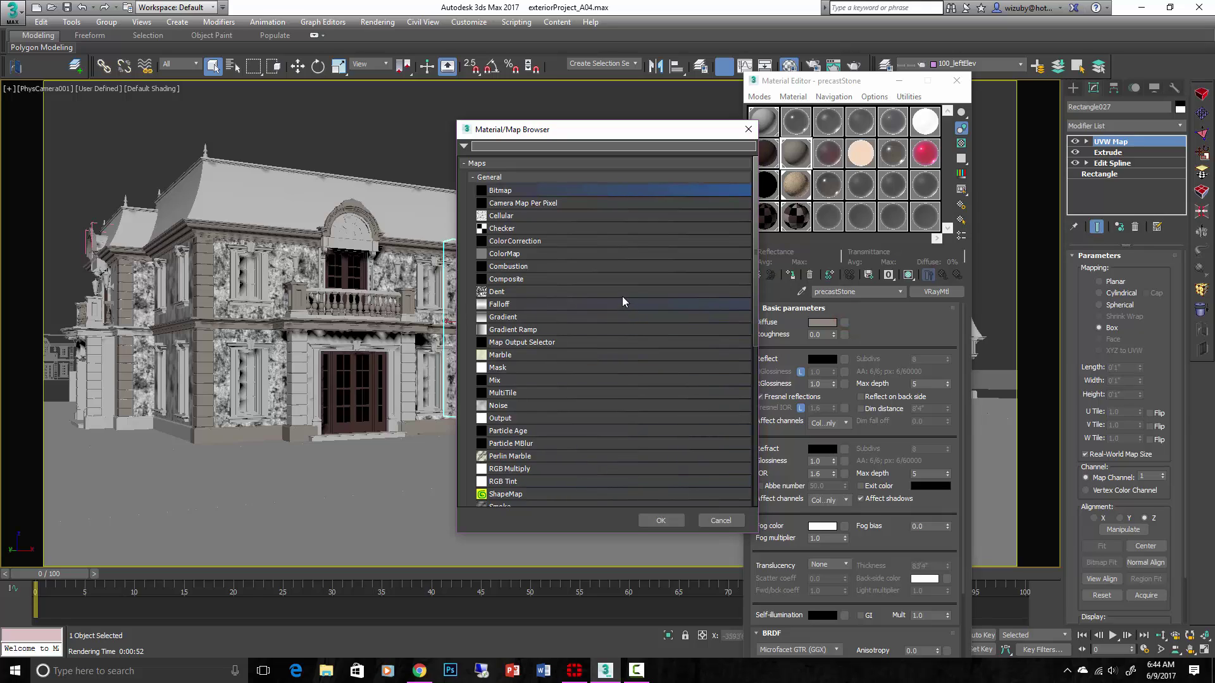
pyautogui.doubleClick(611, 400)
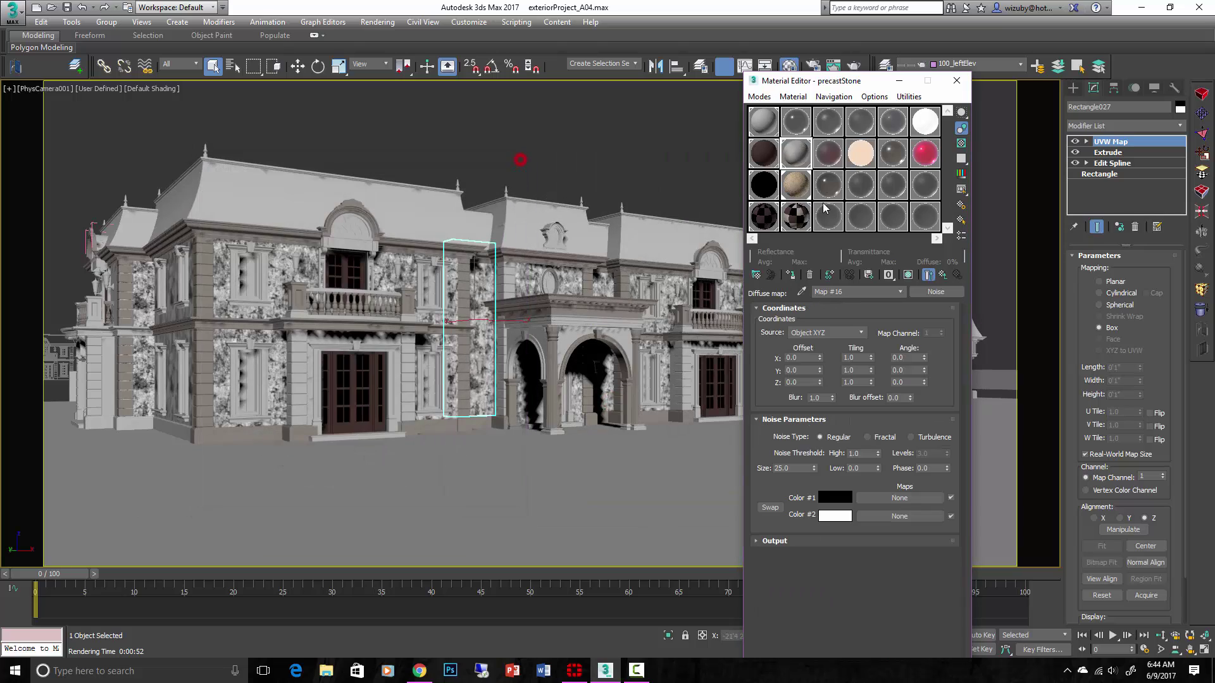
# Preview the precastStone Noise map enlarged without the end result and set its Color #1 to a warm gray.
pyautogui.doubleClick(797, 155)
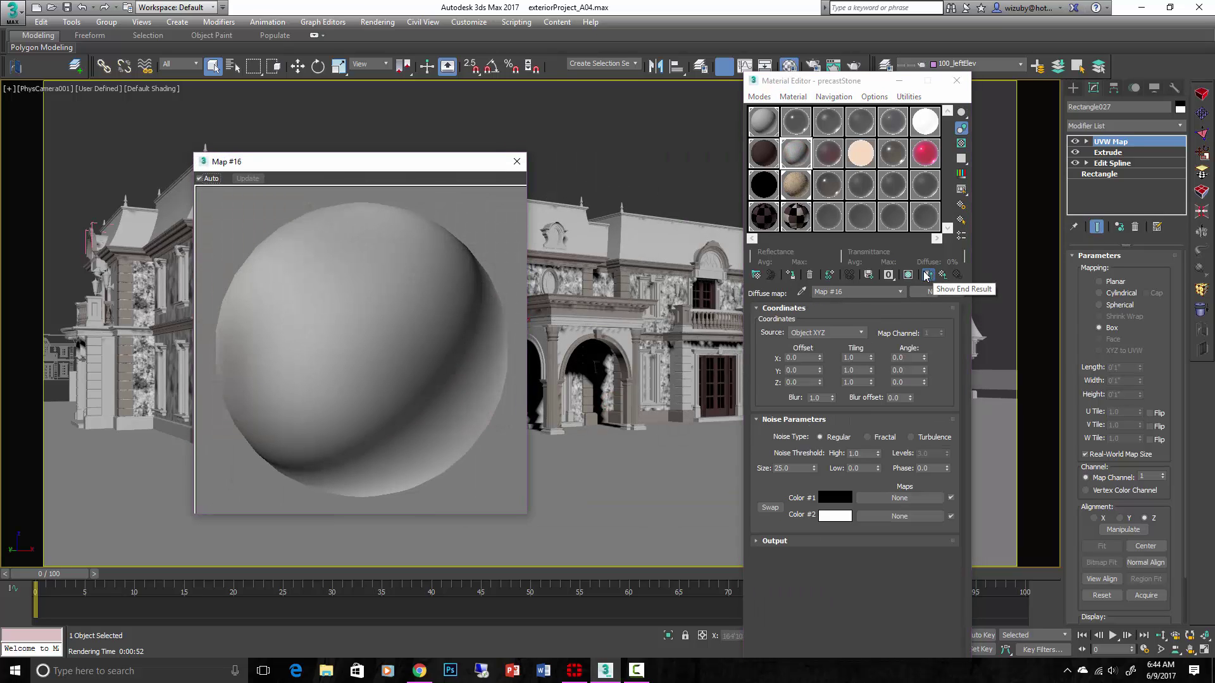
pyautogui.click(926, 274)
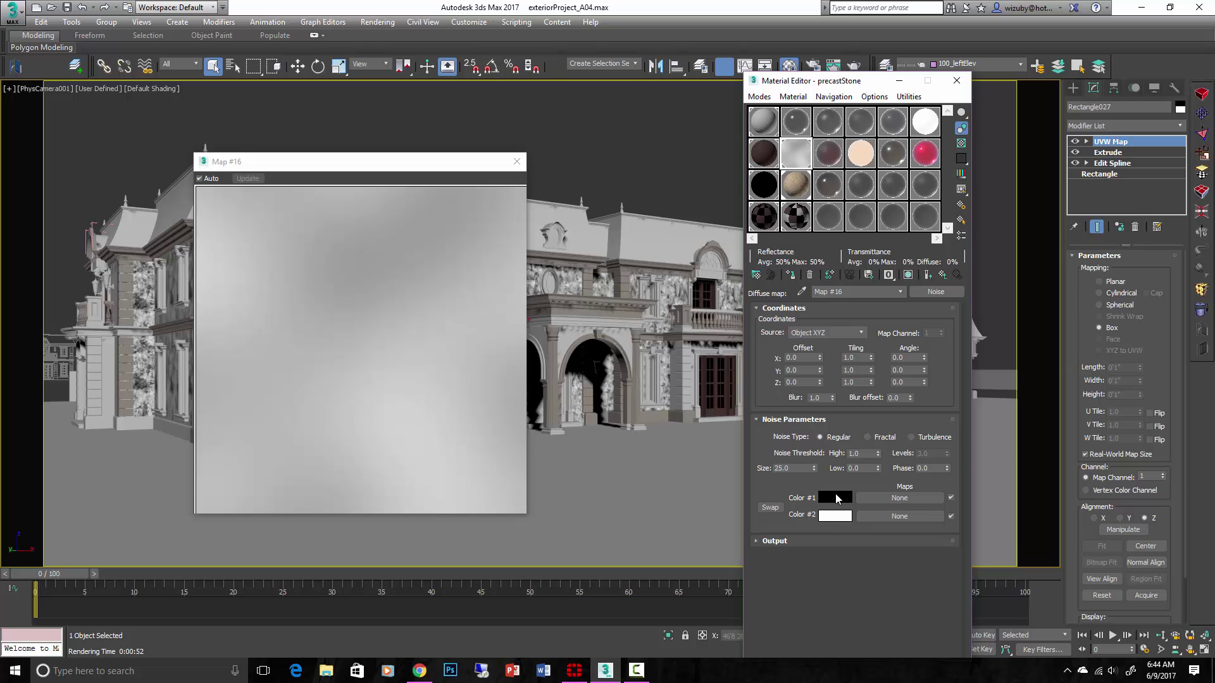
pyautogui.click(836, 497)
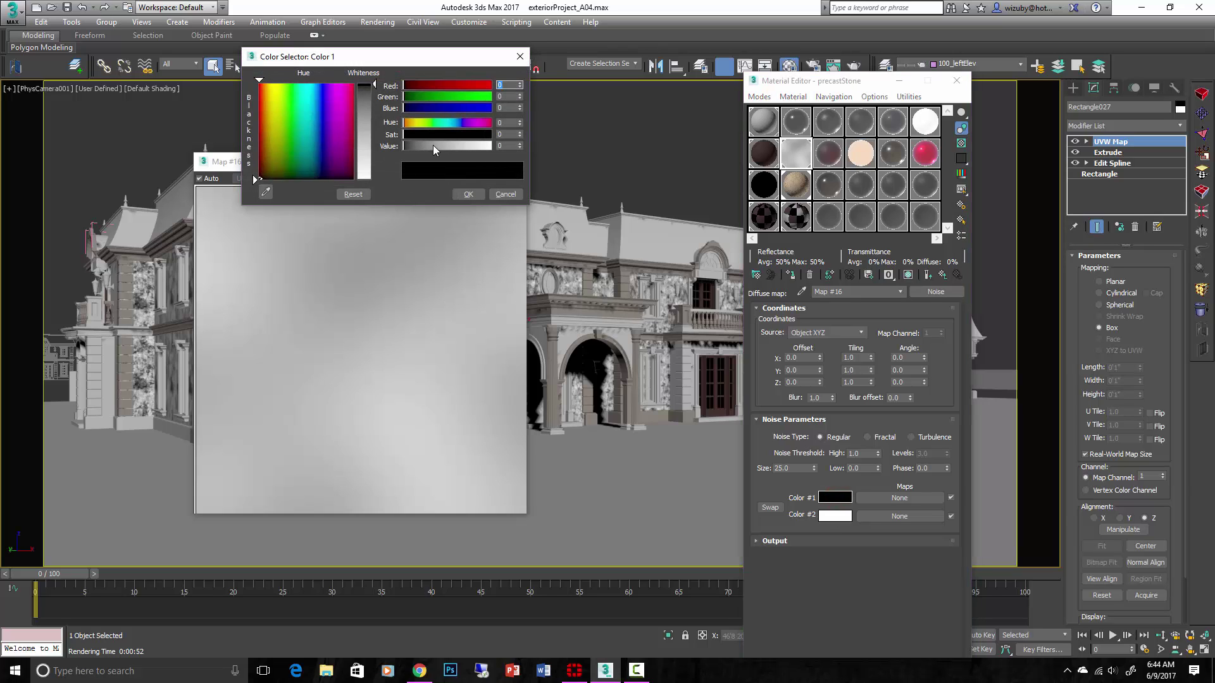
pyautogui.moveTo(434, 146)
pyautogui.mouseDown()
pyautogui.moveTo(420, 148)
pyautogui.moveTo(410, 123)
pyautogui.moveTo(428, 143)
pyautogui.moveTo(413, 143)
pyautogui.mouseUp()
pyautogui.click(423, 134)
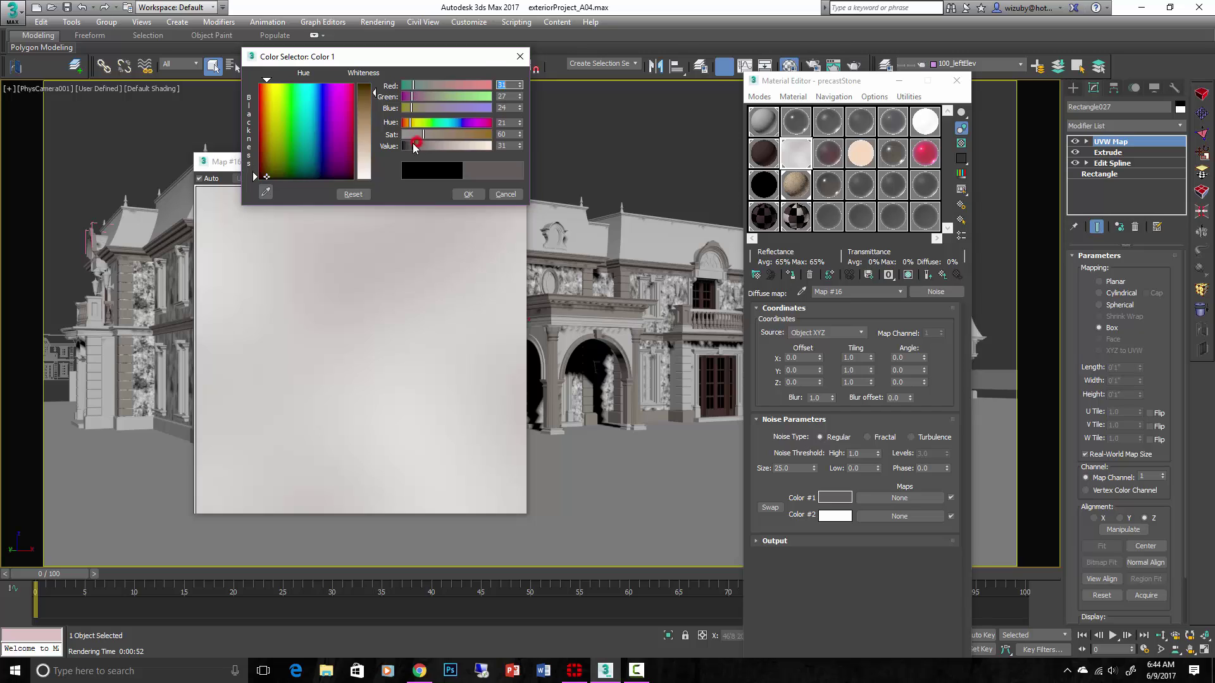
pyautogui.click(469, 194)
# Copy the Noise map's Color #1 onto Color #2 and make Color #2 a slightly darker warm gray.
pyautogui.rightClick(836, 515)
pyautogui.click(861, 537)
pyautogui.click(836, 514)
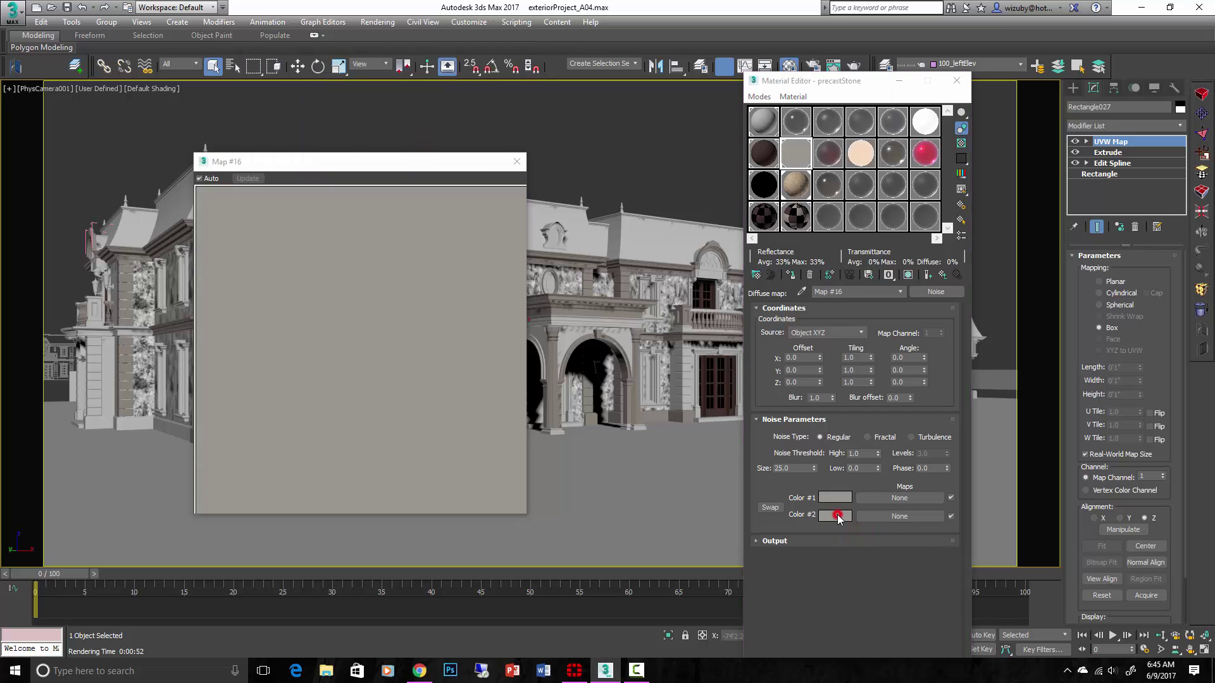
pyautogui.click(420, 143)
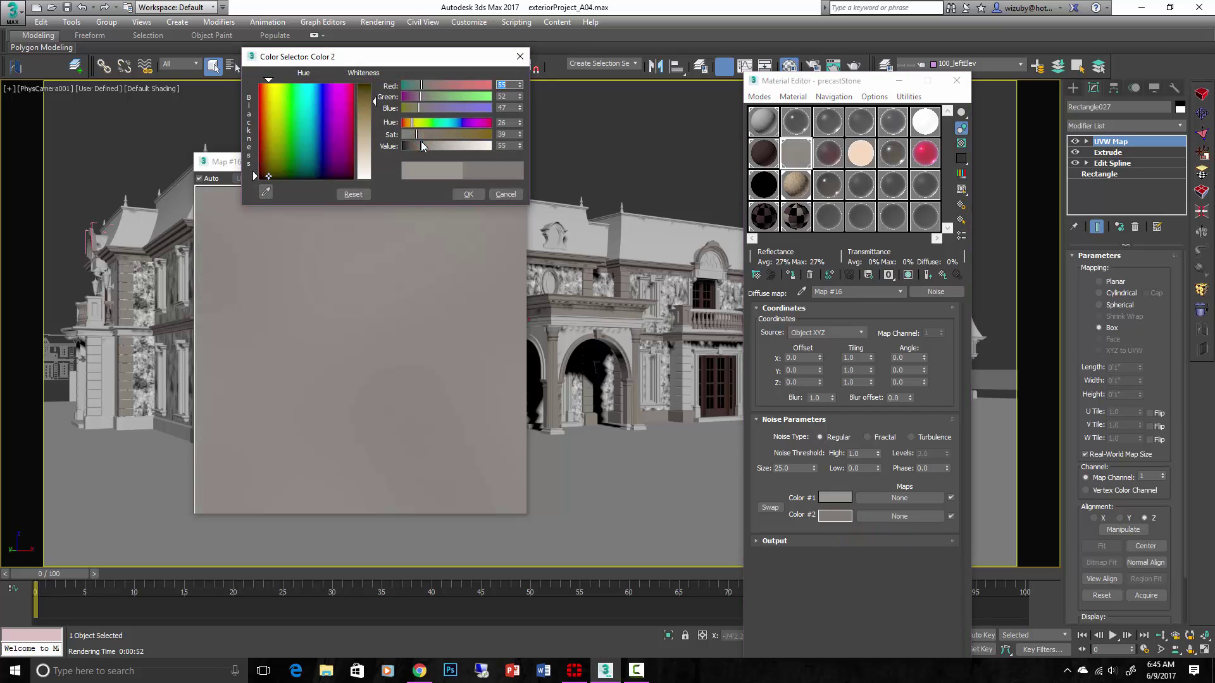
pyautogui.click(470, 195)
# Reduce the Noise map's size to 0.3 for a fine stone grain.
pyautogui.doubleClick(785, 469)
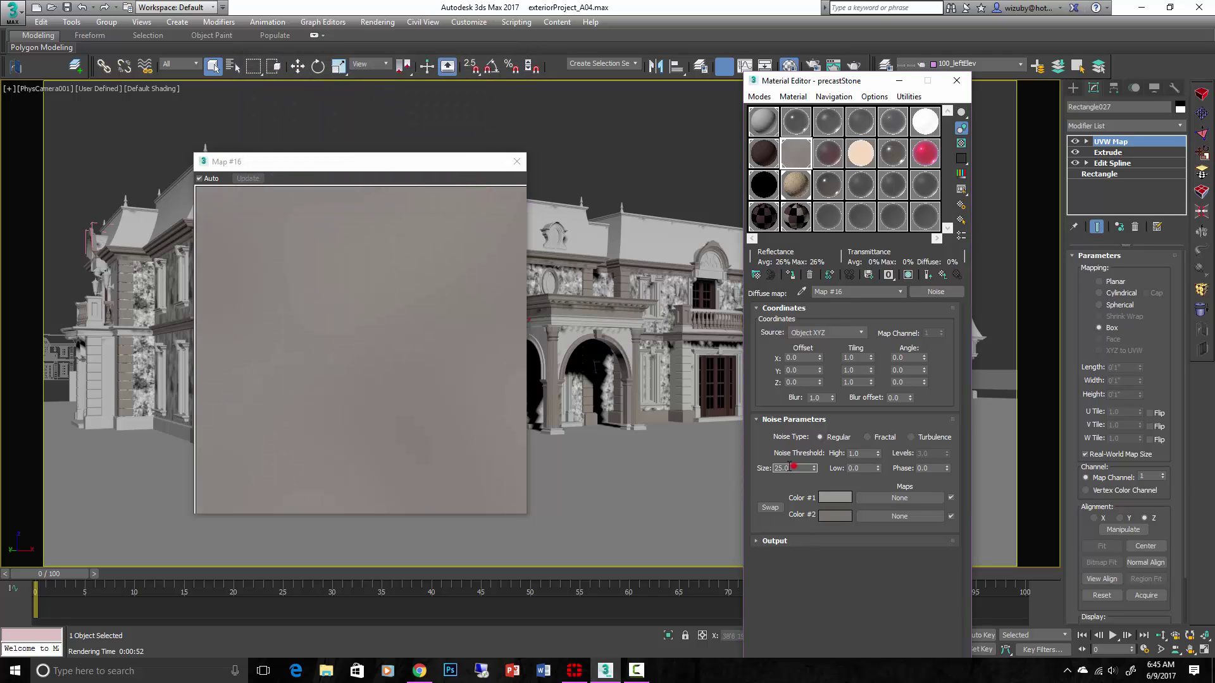
pyautogui.write('1')
pyautogui.press('Return')
pyautogui.write('0.1')
pyautogui.press('Return')
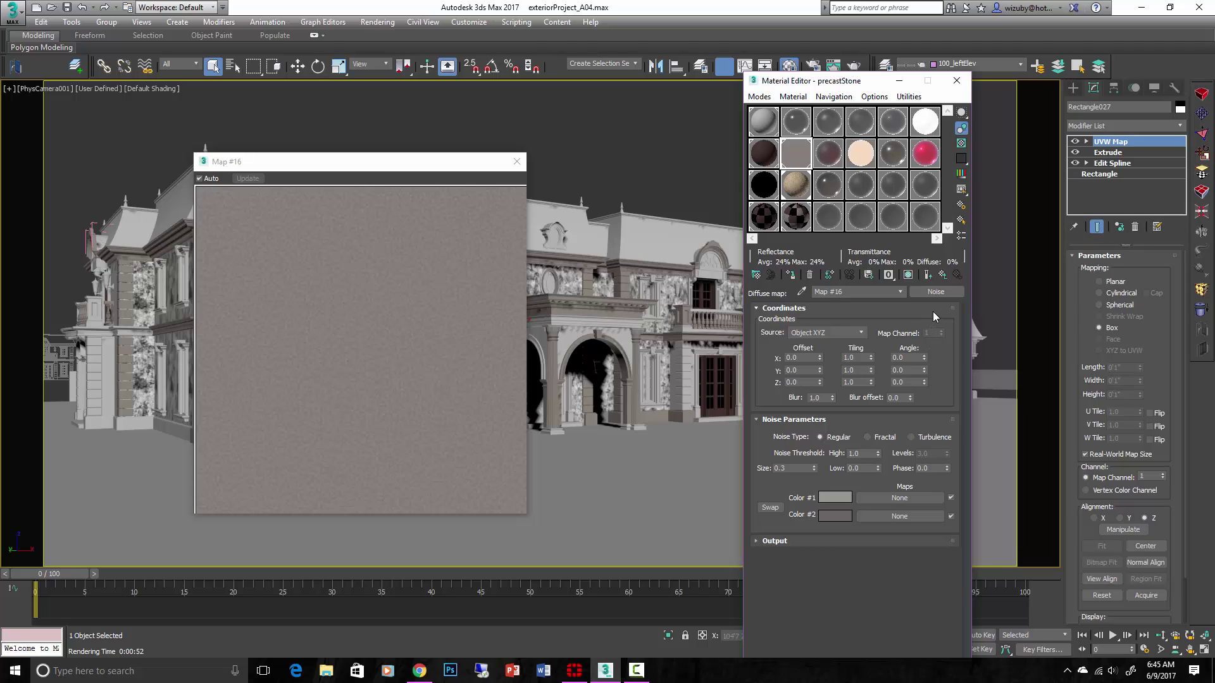
# Replace the diffuse Noise with a Composite map, keeping the Noise as sub-map, and add a second layer.
pyautogui.click(942, 275)
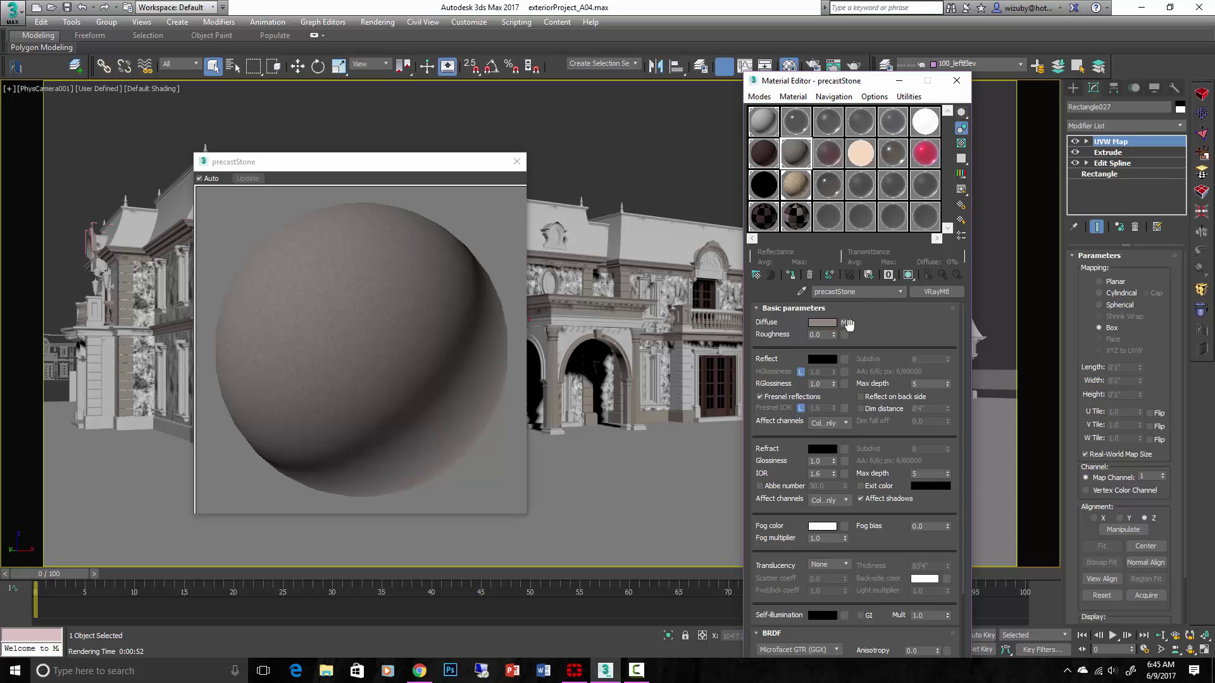
pyautogui.click(844, 323)
pyautogui.click(844, 324)
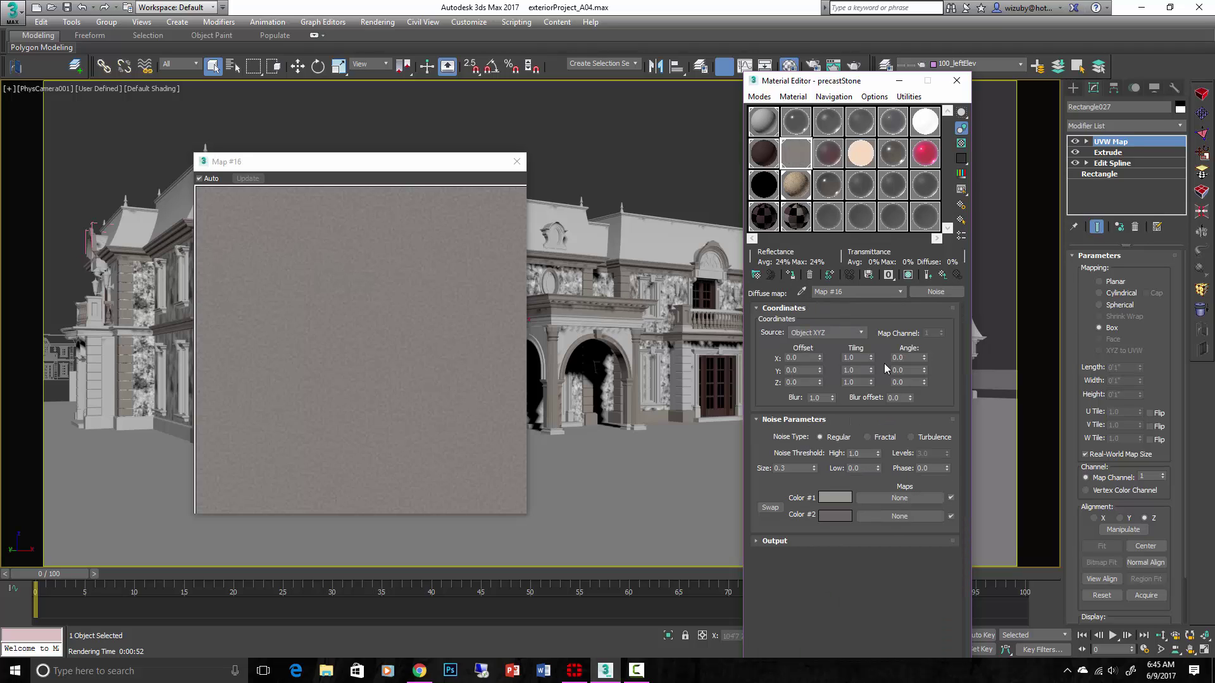
pyautogui.click(934, 291)
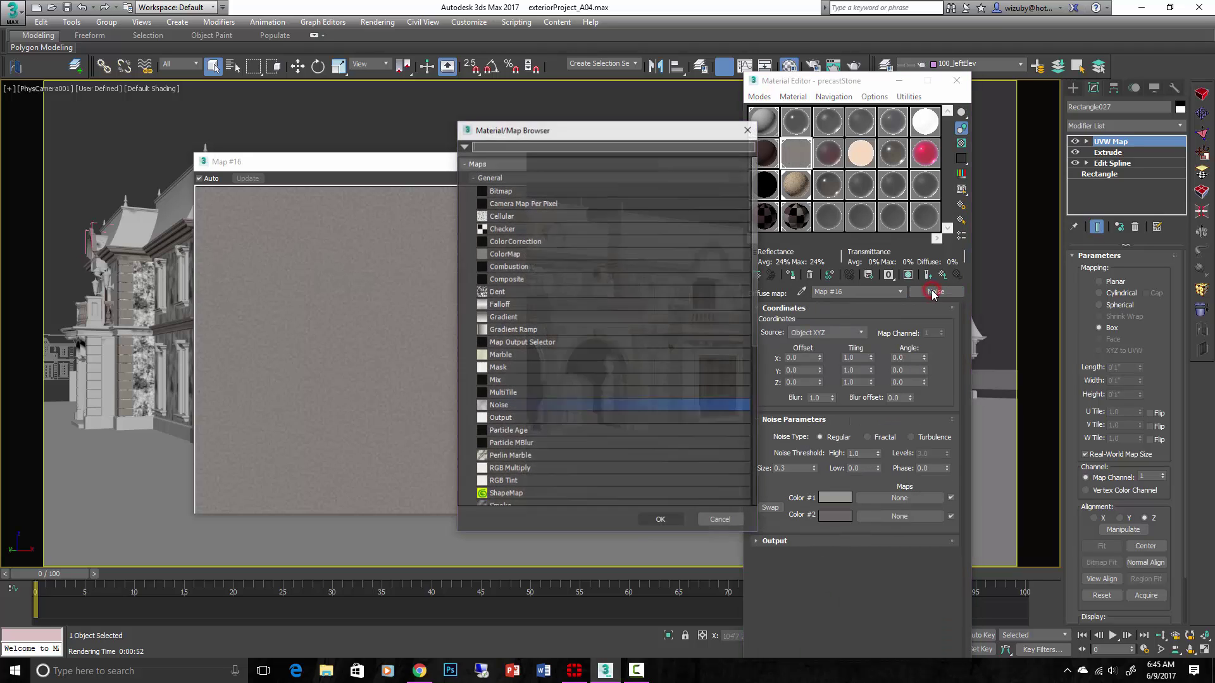
pyautogui.doubleClick(555, 277)
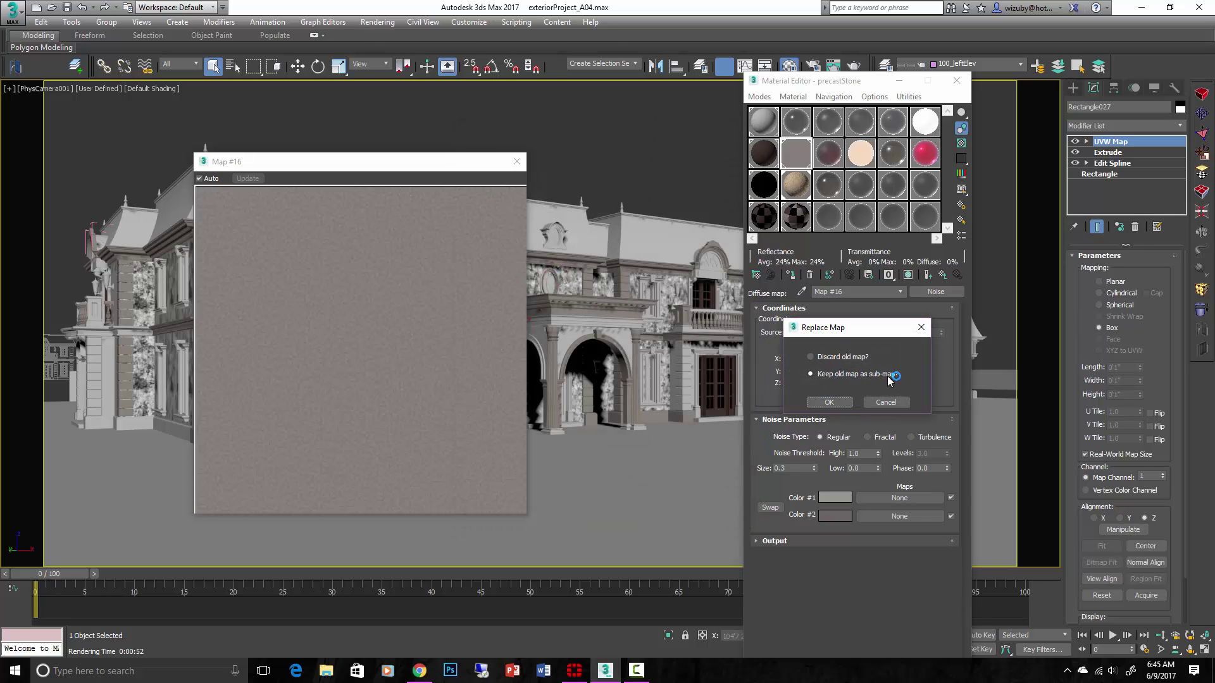
pyautogui.click(828, 403)
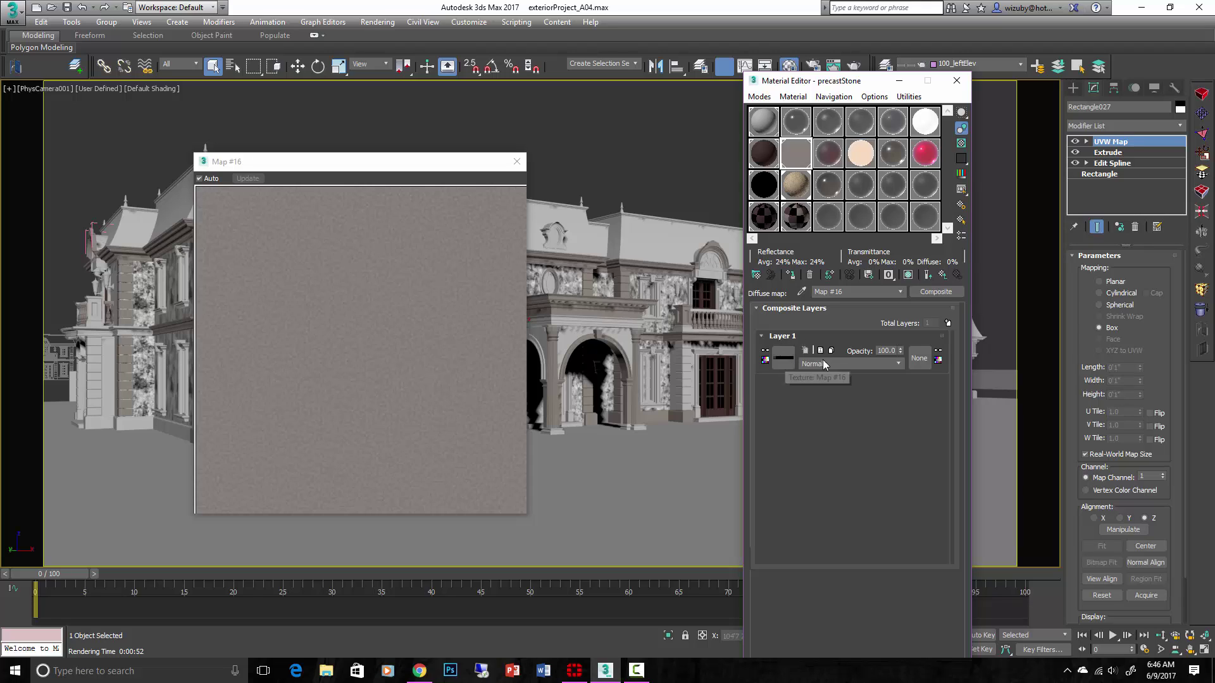
pyautogui.click(949, 324)
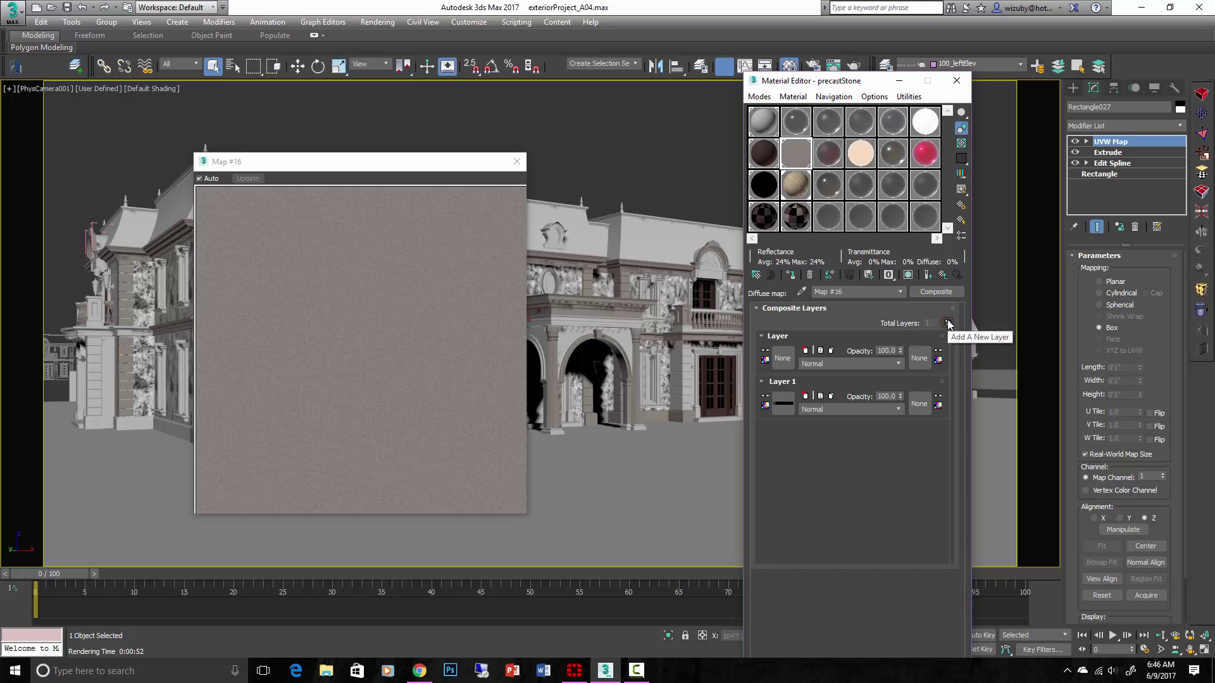
pyautogui.click(783, 359)
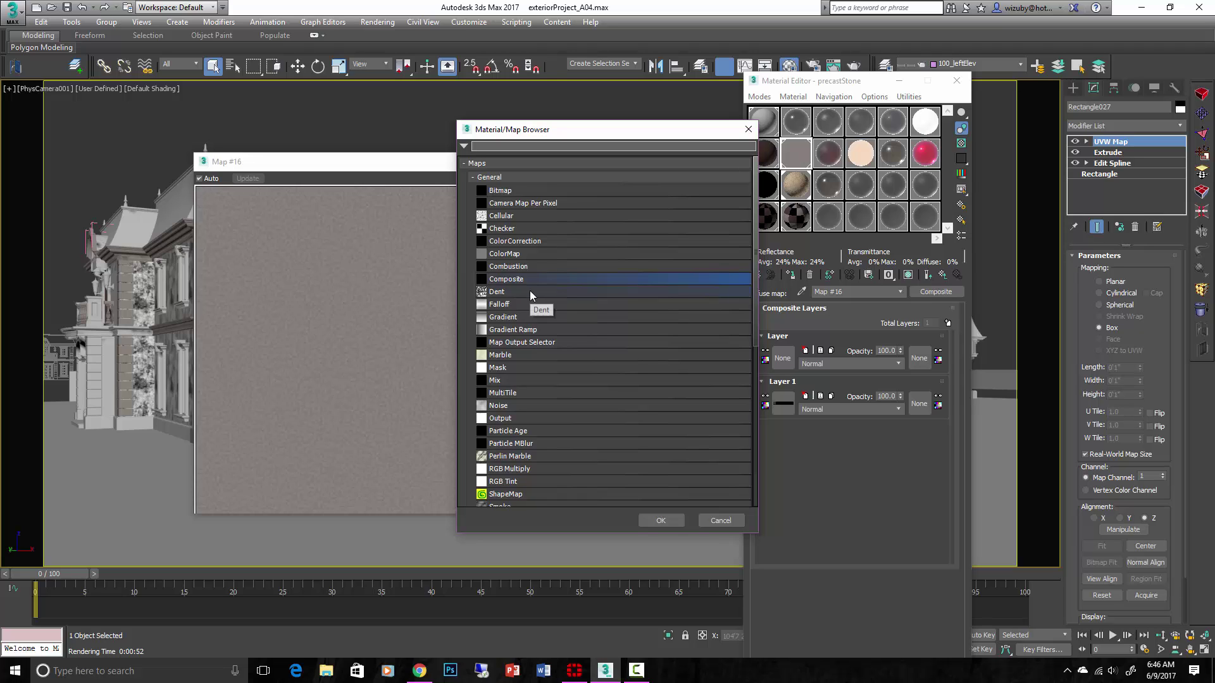
pyautogui.doubleClick(530, 292)
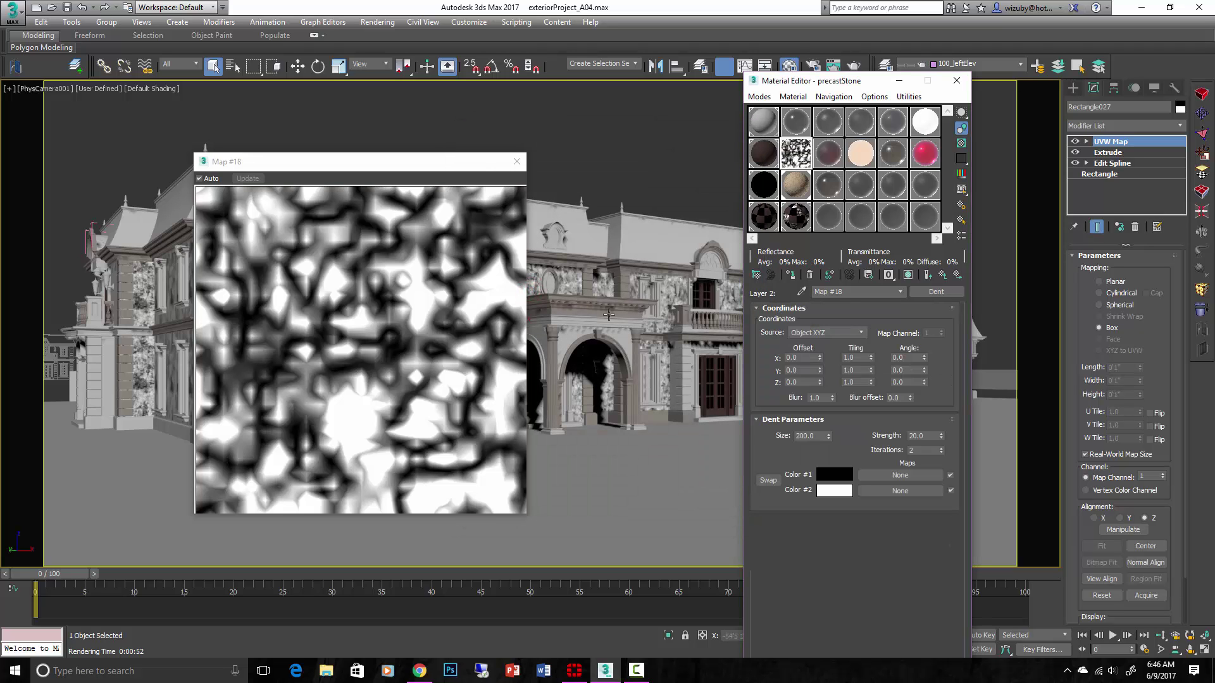
pyautogui.click(943, 275)
pyautogui.rightClick(788, 363)
pyautogui.click(837, 425)
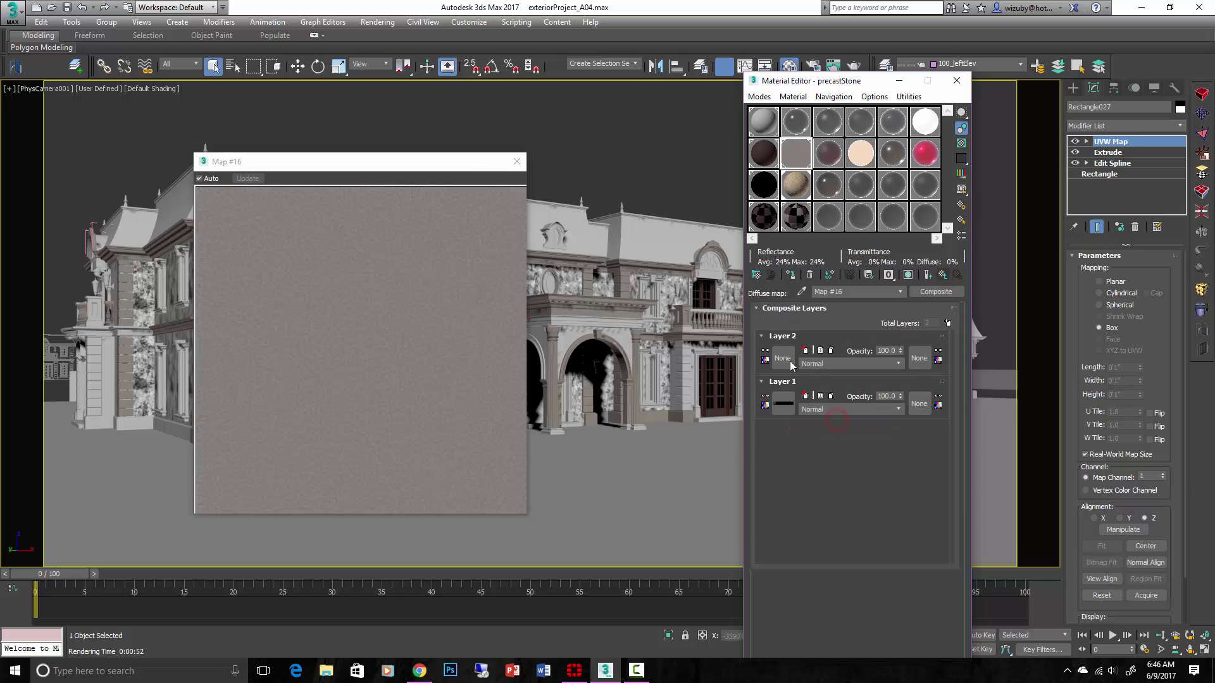
# Assign a Smoke map to Layer 2 of the Composite map and set its size to 8.
pyautogui.click(782, 358)
pyautogui.scroll(-5, 579, 386)
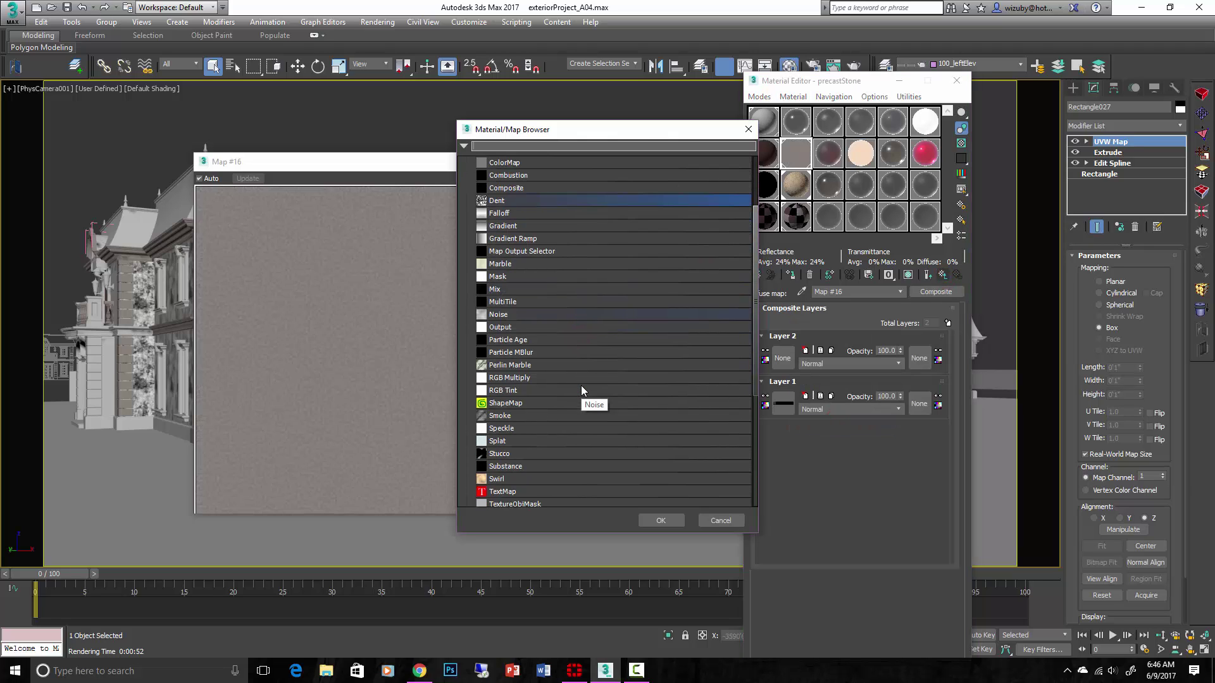
pyautogui.doubleClick(522, 414)
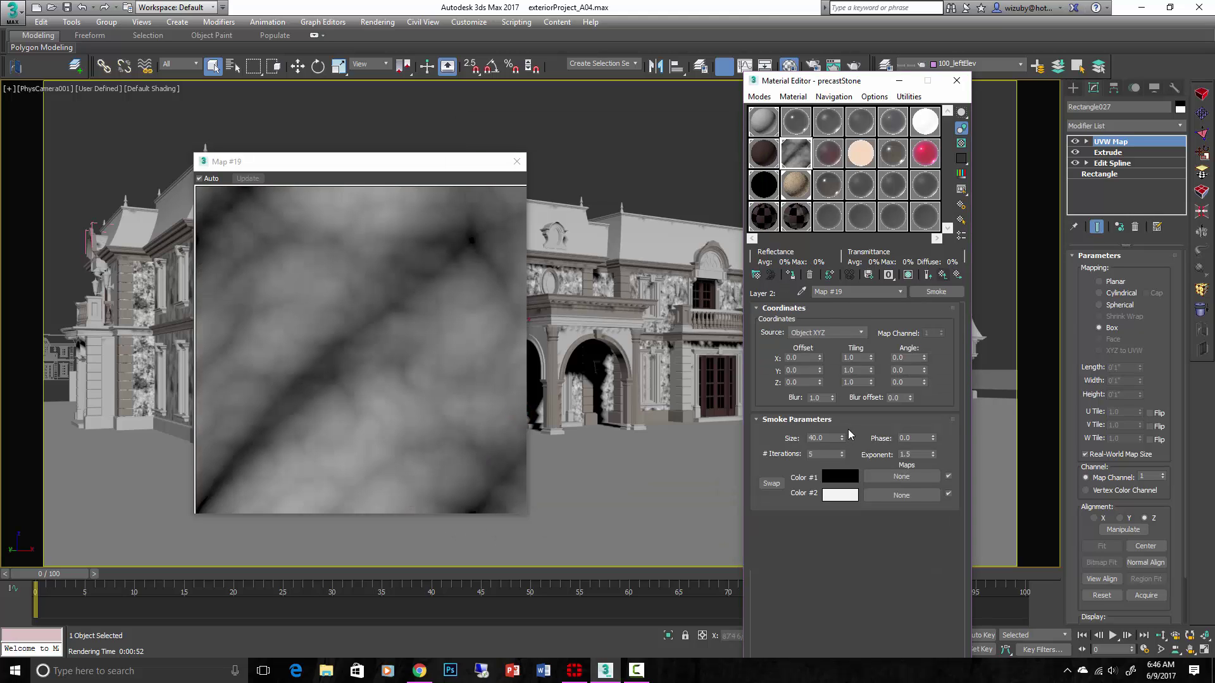
pyautogui.write('8')
pyautogui.press('Return')
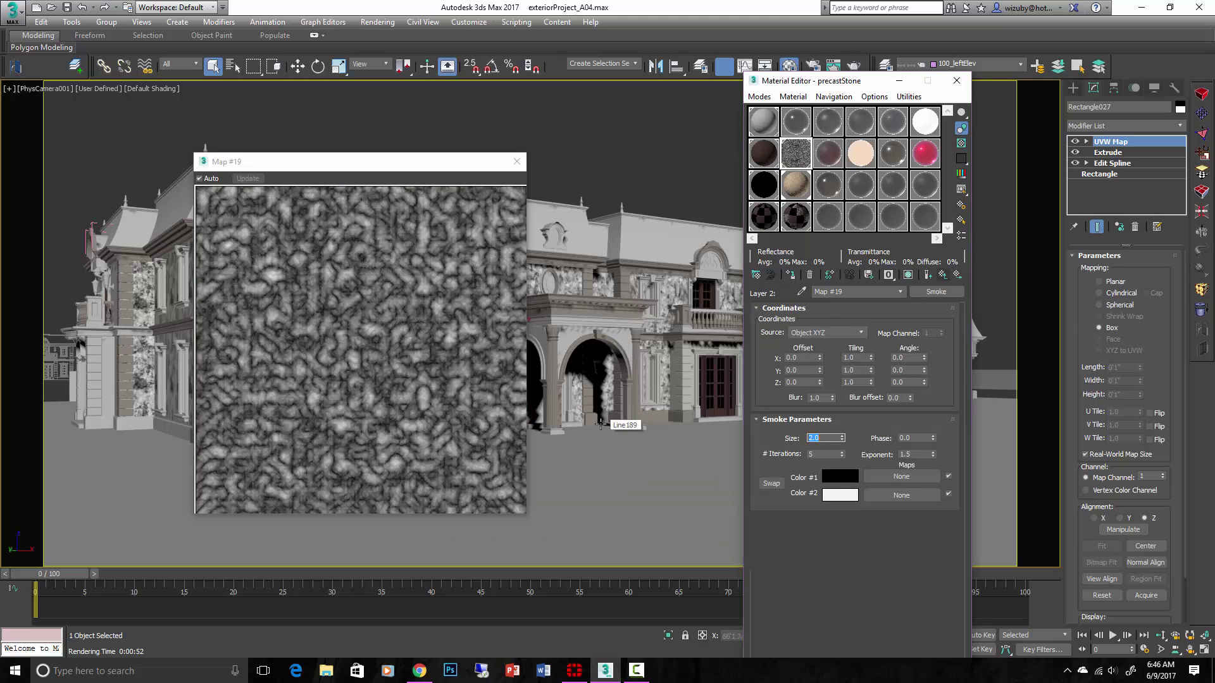
pyautogui.click(833, 476)
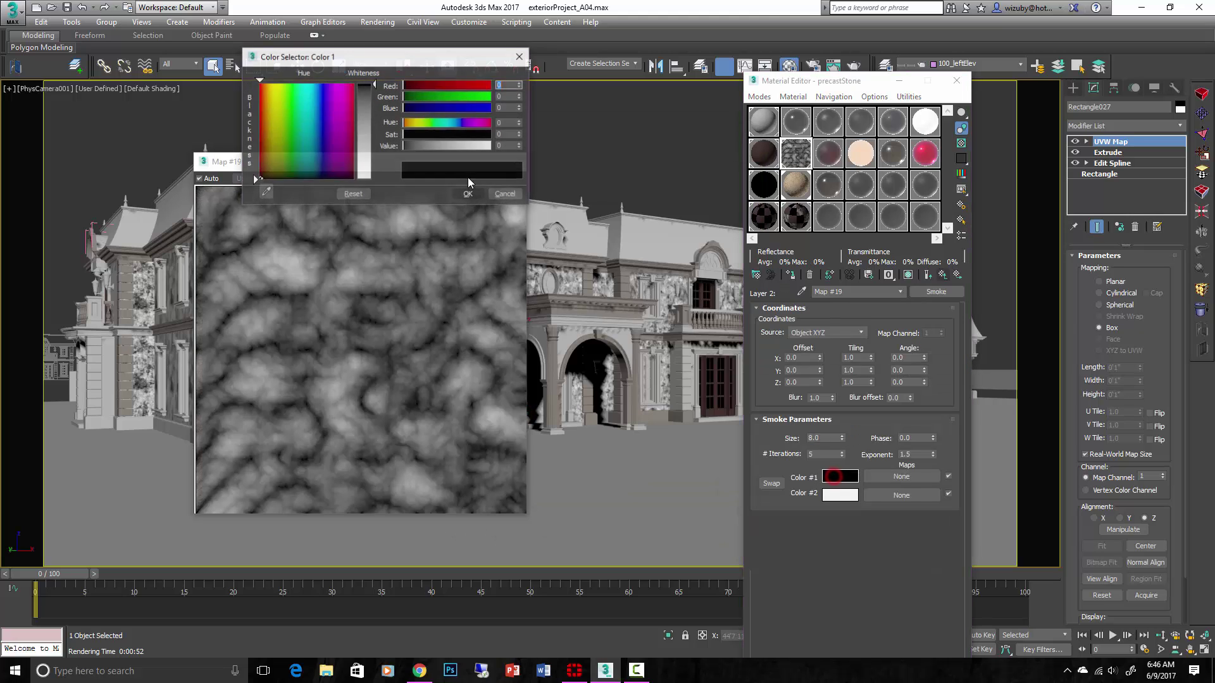
pyautogui.click(507, 195)
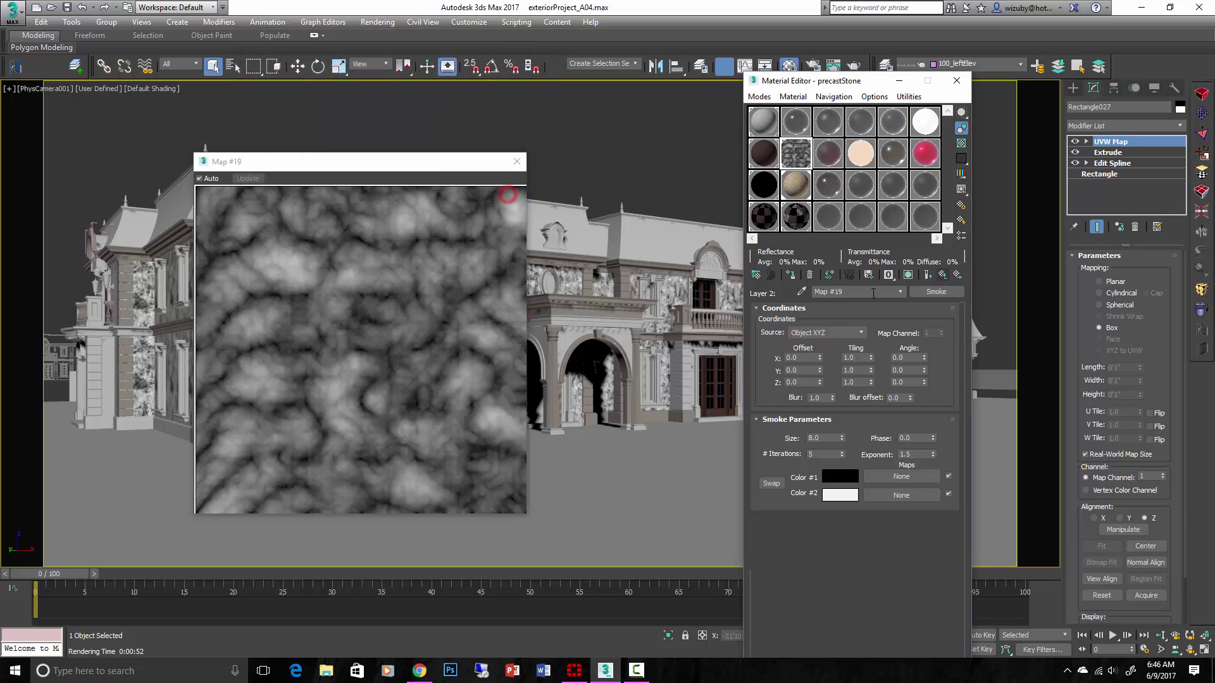
# Set Layer 2 of the Composite map to Overlay blending with an opacity of 20.
pyautogui.click(942, 275)
pyautogui.click(875, 347)
pyautogui.click(887, 364)
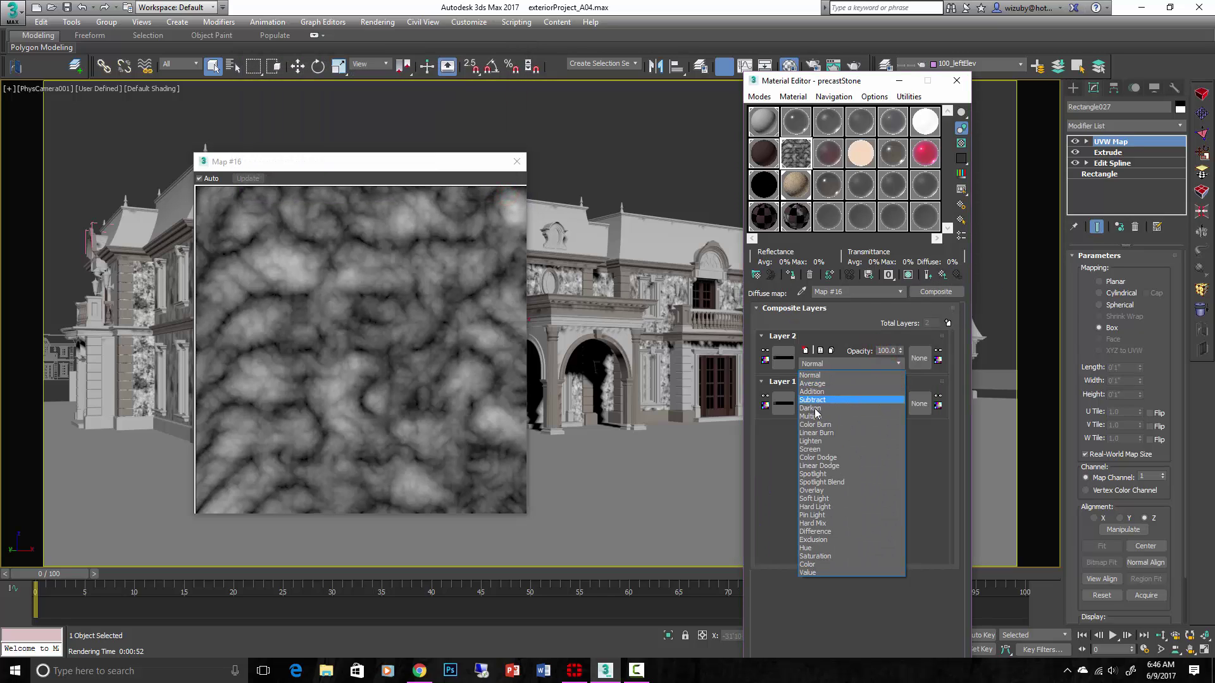
pyautogui.click(820, 490)
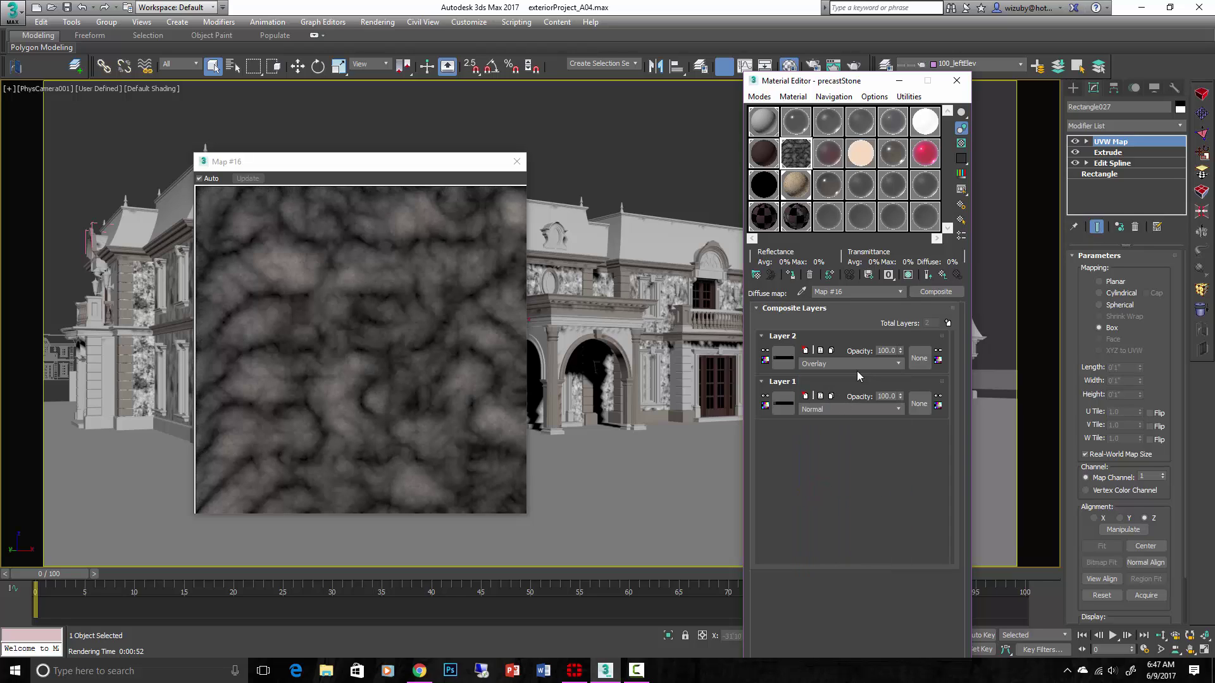
pyautogui.doubleClick(886, 350)
pyautogui.write('5')
pyautogui.press('Return')
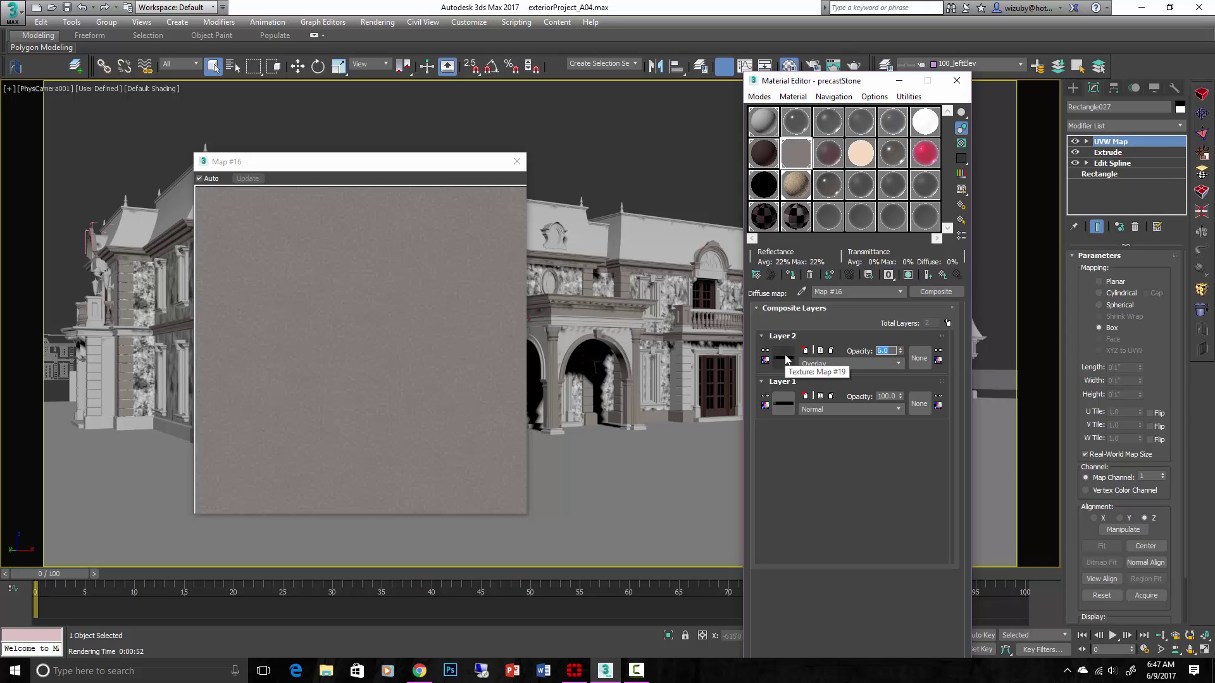
pyautogui.press('Return')
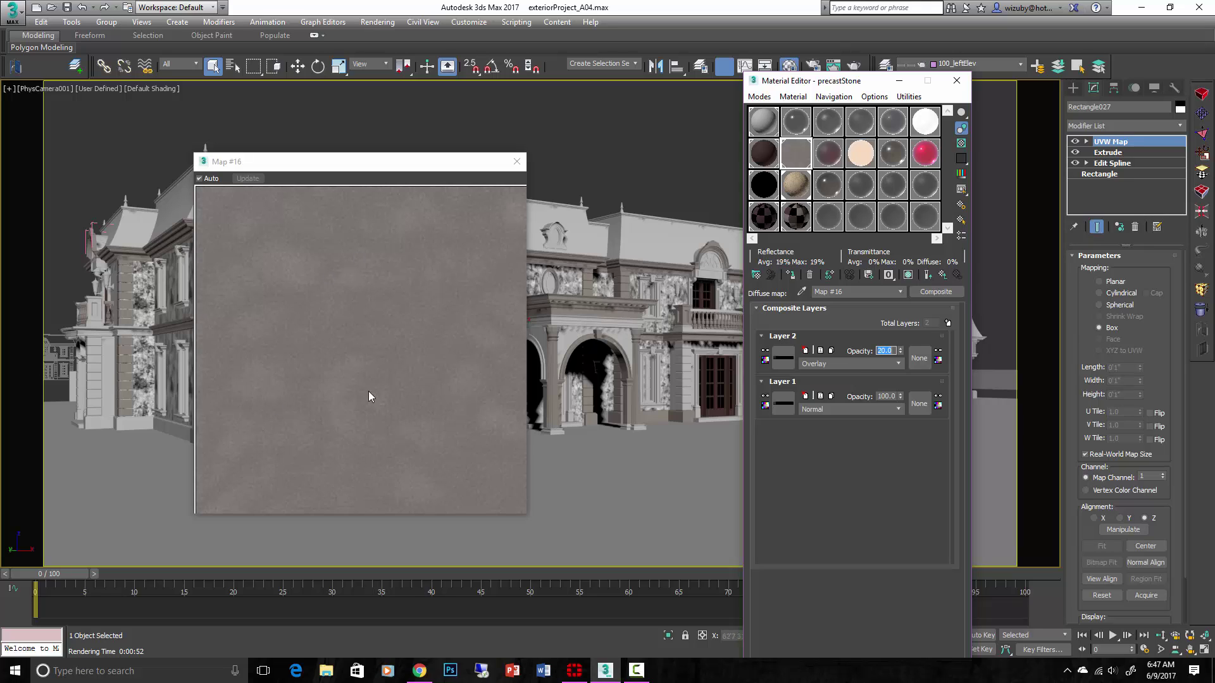
# Close the map preview and the Material Editor, and render the mansion exterior with V-Ray.
pyautogui.click(517, 161)
pyautogui.click(550, 351)
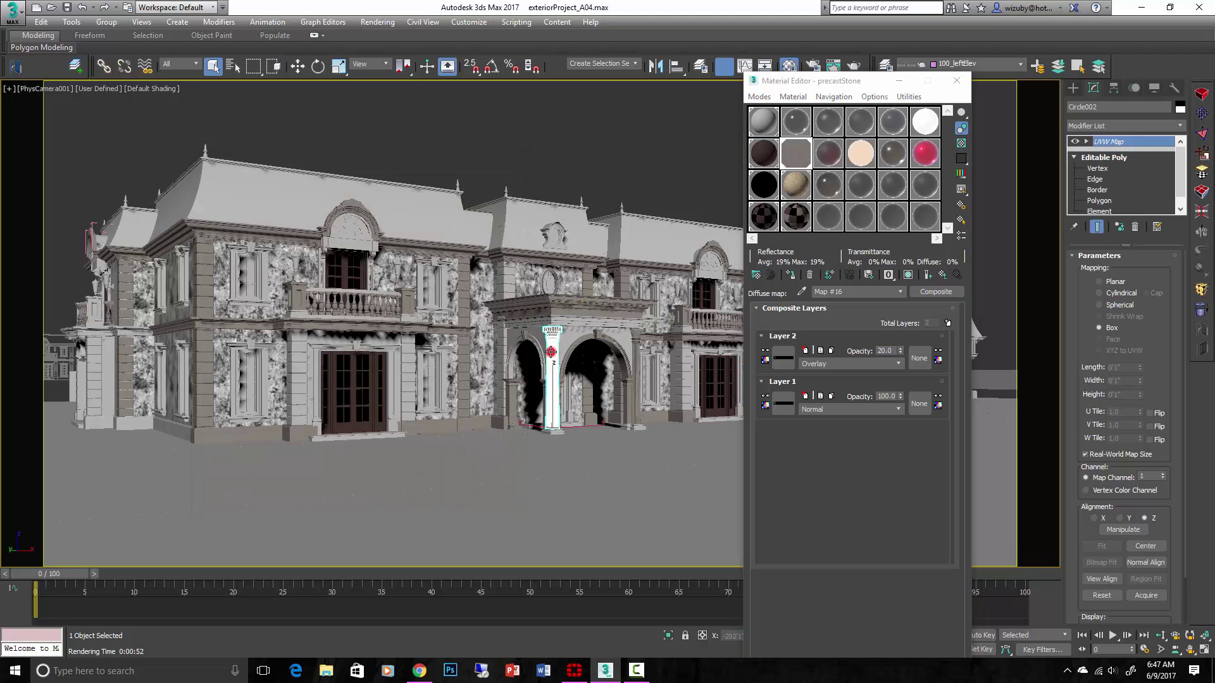
pyautogui.click(943, 276)
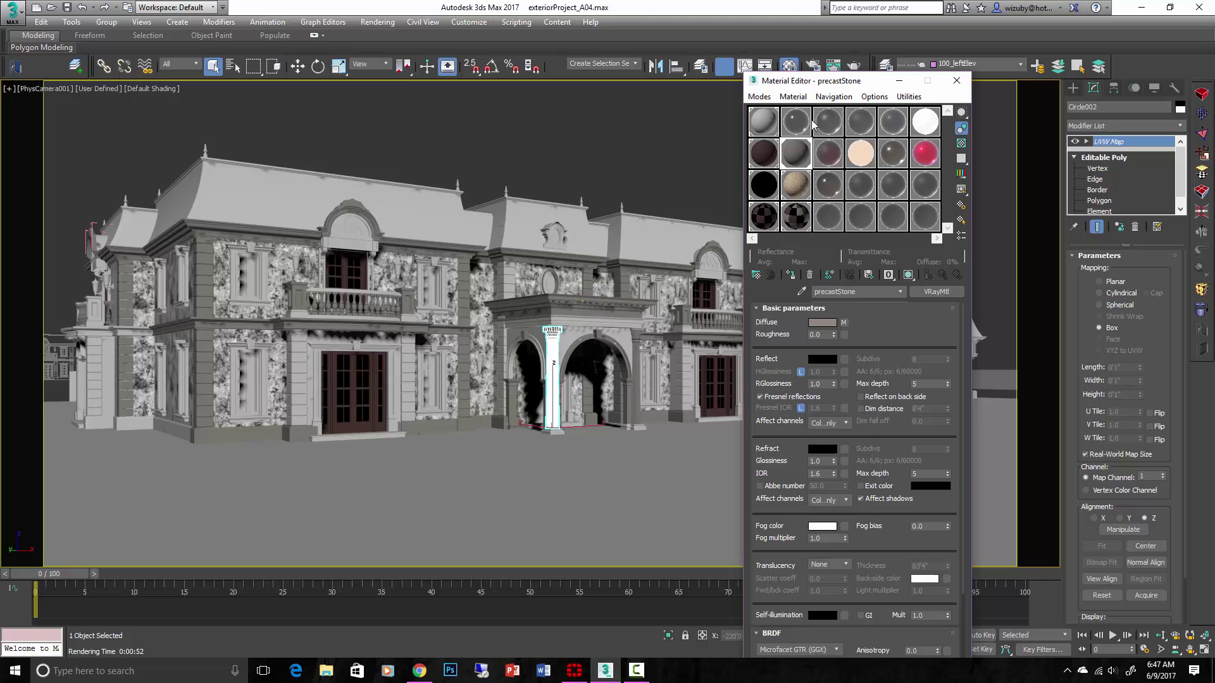
pyautogui.click(956, 82)
pyautogui.press('F10')
pyautogui.moveTo(358, 345); pyautogui.dragTo(375, 283)
pyautogui.hotkey('shift', 'q')
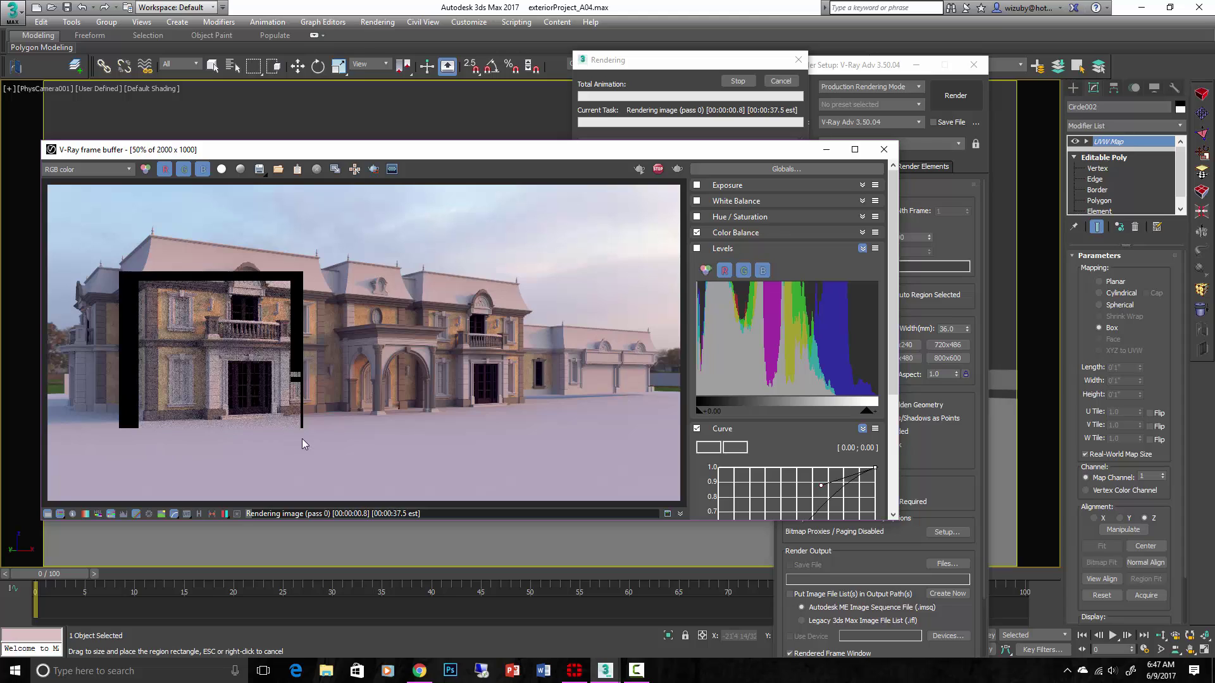
# Examine the precast stone's color and grain on the rendered quoins, cornices, balcony and portico columns.
pyautogui.doubleClick(179, 385)
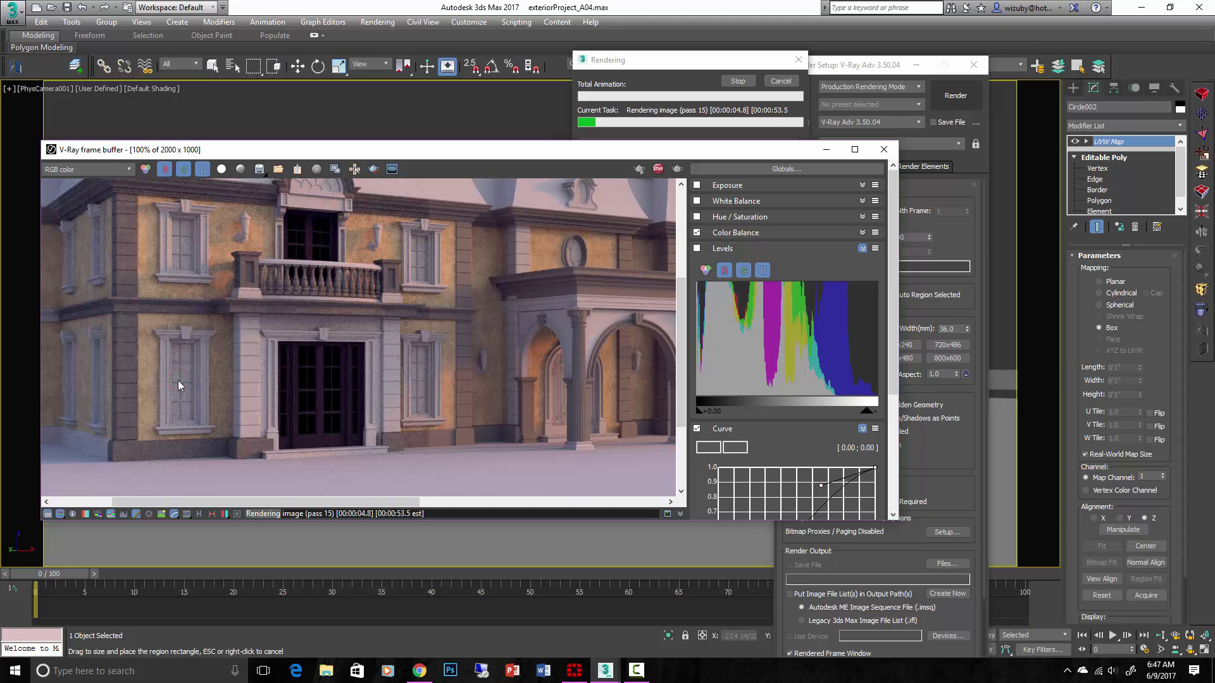
pyautogui.moveTo(178, 381); pyautogui.dragTo(273, 403, button='middle')
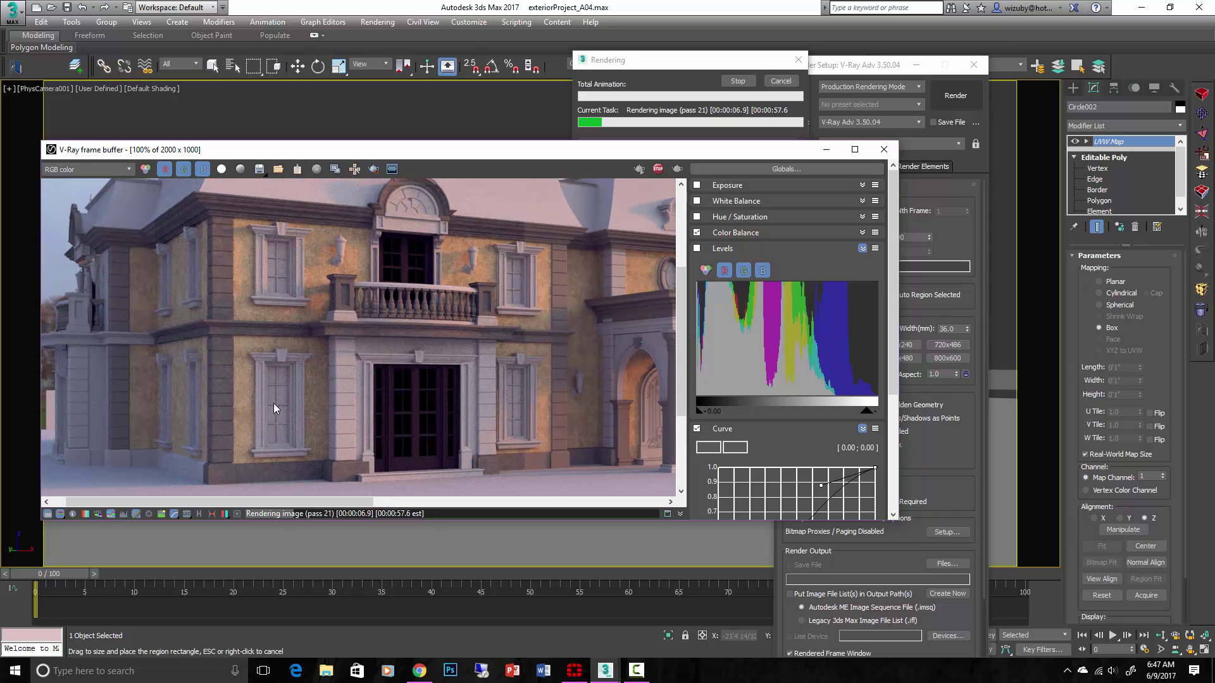
pyautogui.scroll(1, 259, 289)
pyautogui.moveTo(261, 290); pyautogui.dragTo(338, 354, button='middle')
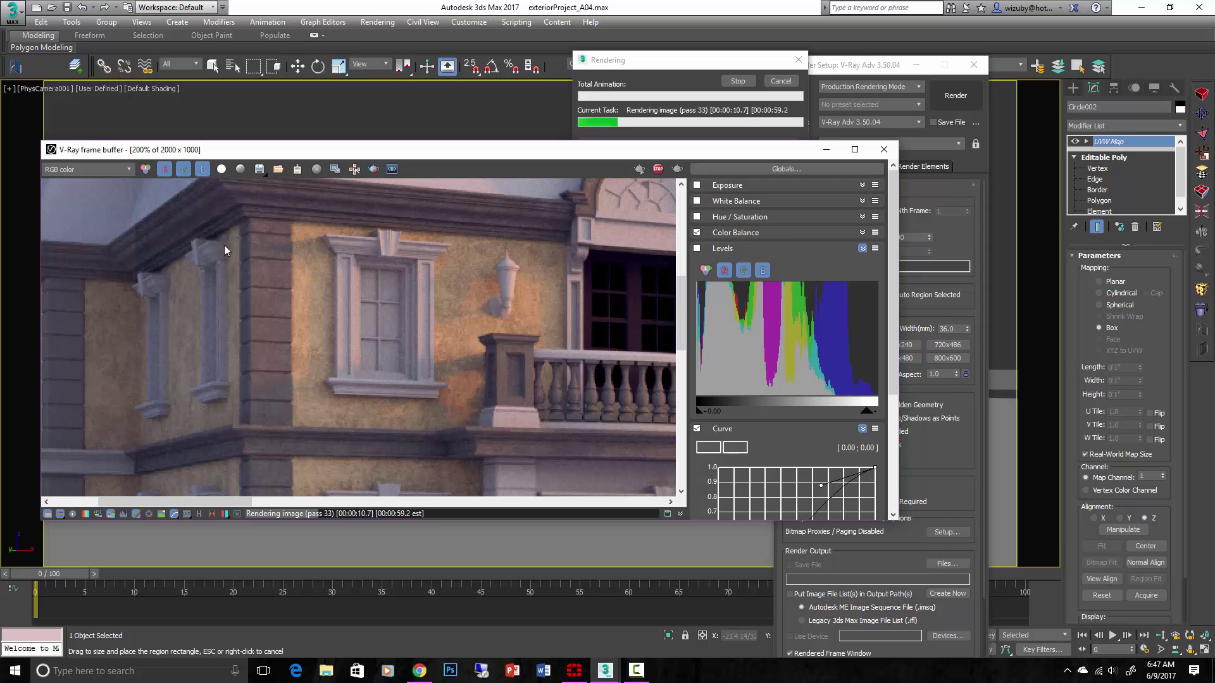
pyautogui.scroll(-1, 290, 444)
pyautogui.moveTo(290, 442); pyautogui.dragTo(312, 317, button='middle')
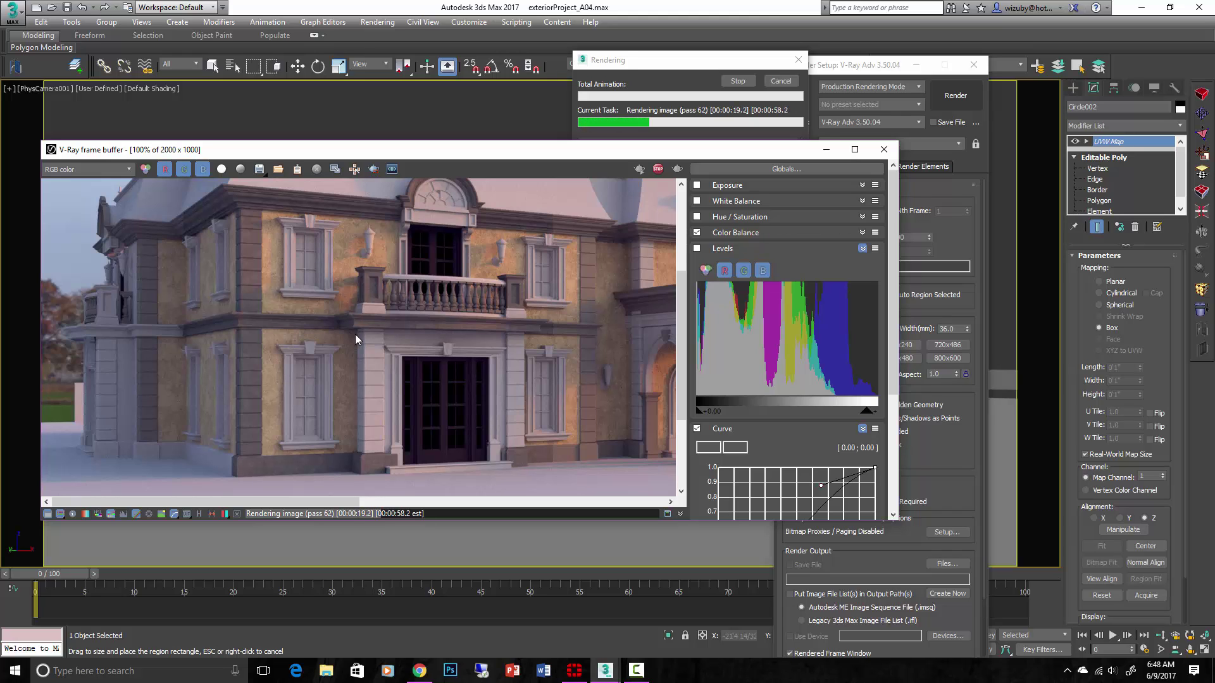
pyautogui.scroll(-1, 355, 334)
pyautogui.scroll(1, 336, 338)
pyautogui.scroll(-1, 413, 311)
pyautogui.scroll(1, 413, 311)
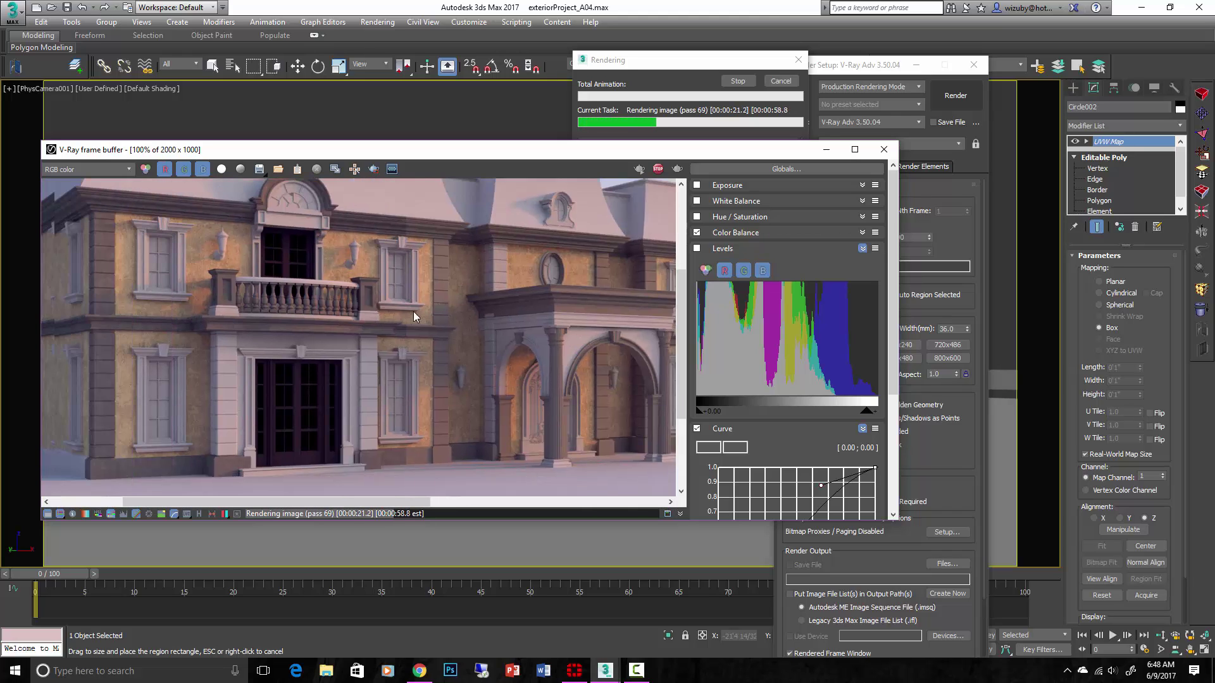
pyautogui.moveTo(413, 312); pyautogui.dragTo(449, 309, button='middle')
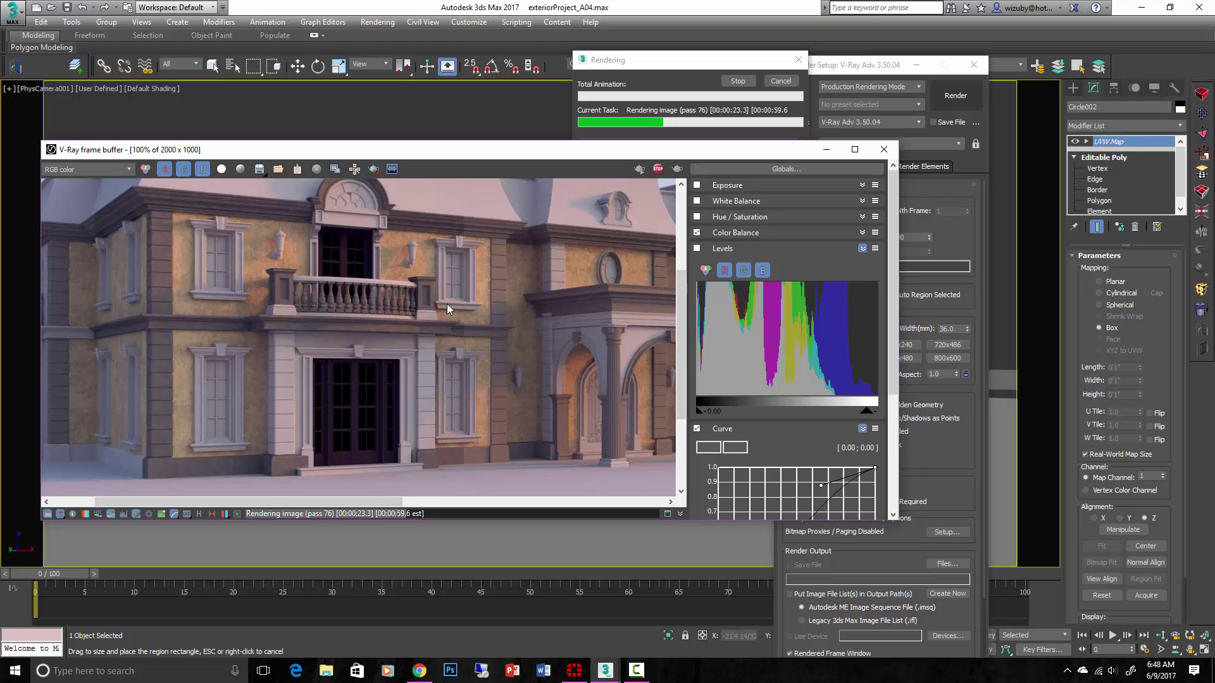
# Stop the render and add a third layer to the precast stone's Composite map.
pyautogui.click(737, 81)
pyautogui.click(884, 149)
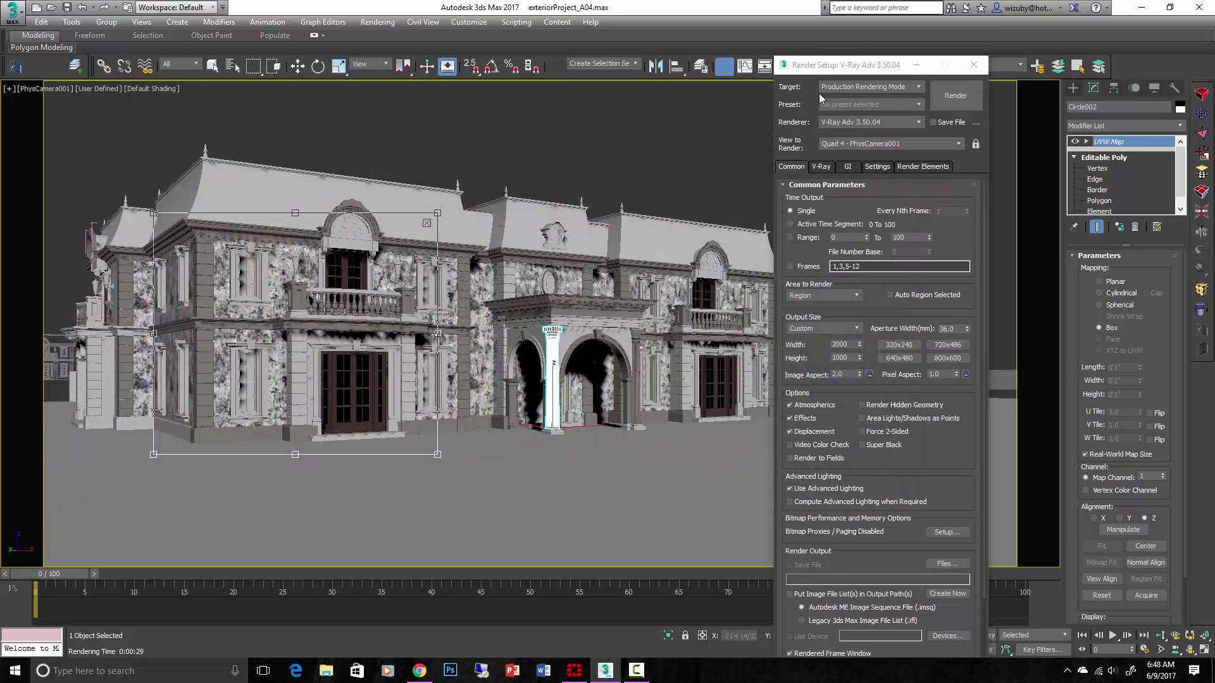
pyautogui.press('F10')
pyautogui.press('m')
pyautogui.click(950, 323)
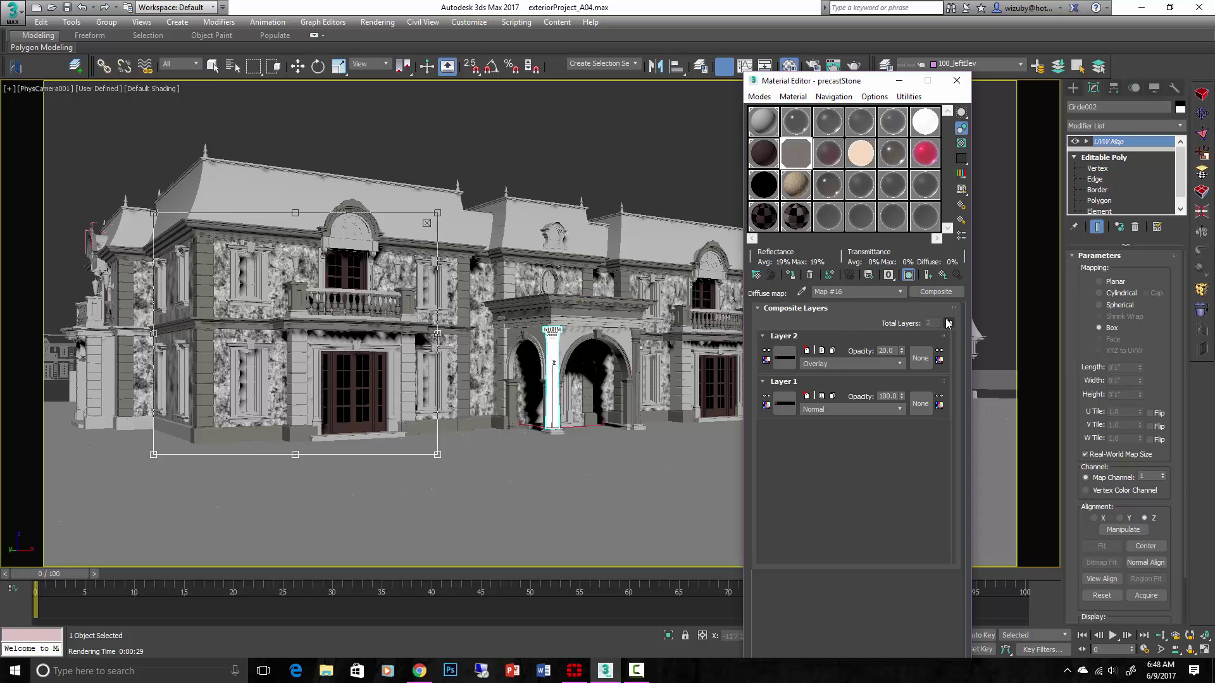
# Assign a VRayDirt map to the new top layer of the Composite map.
pyautogui.click(784, 358)
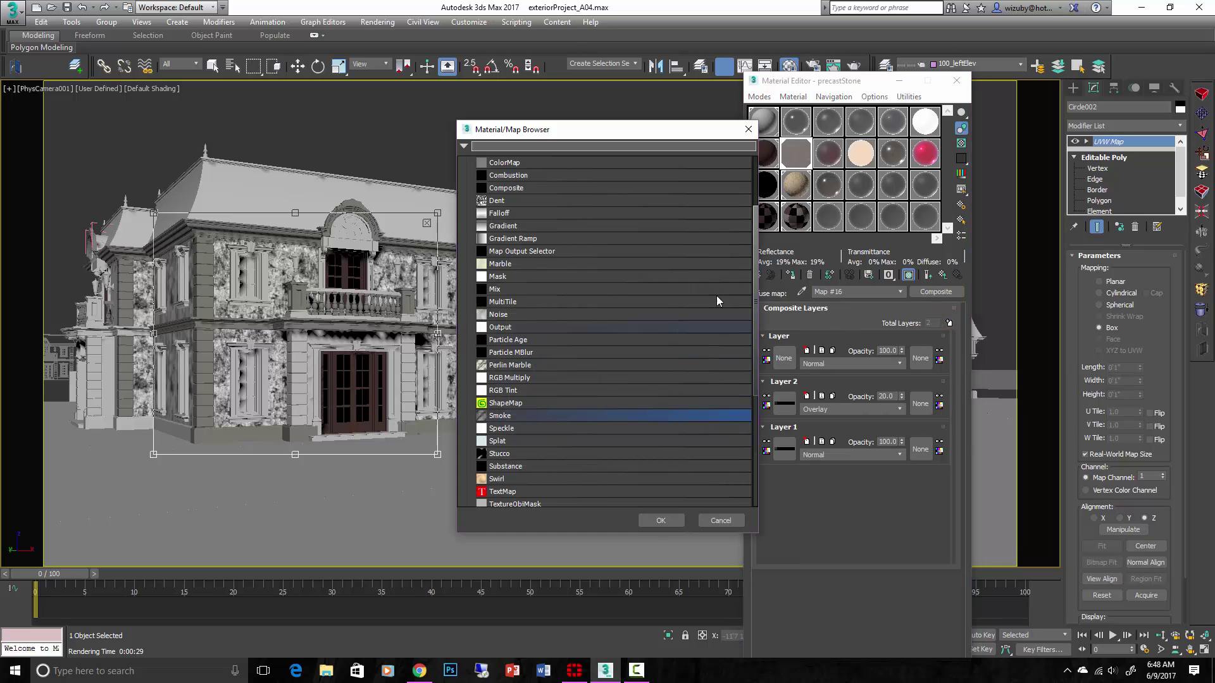
pyautogui.scroll(-5, 755, 276)
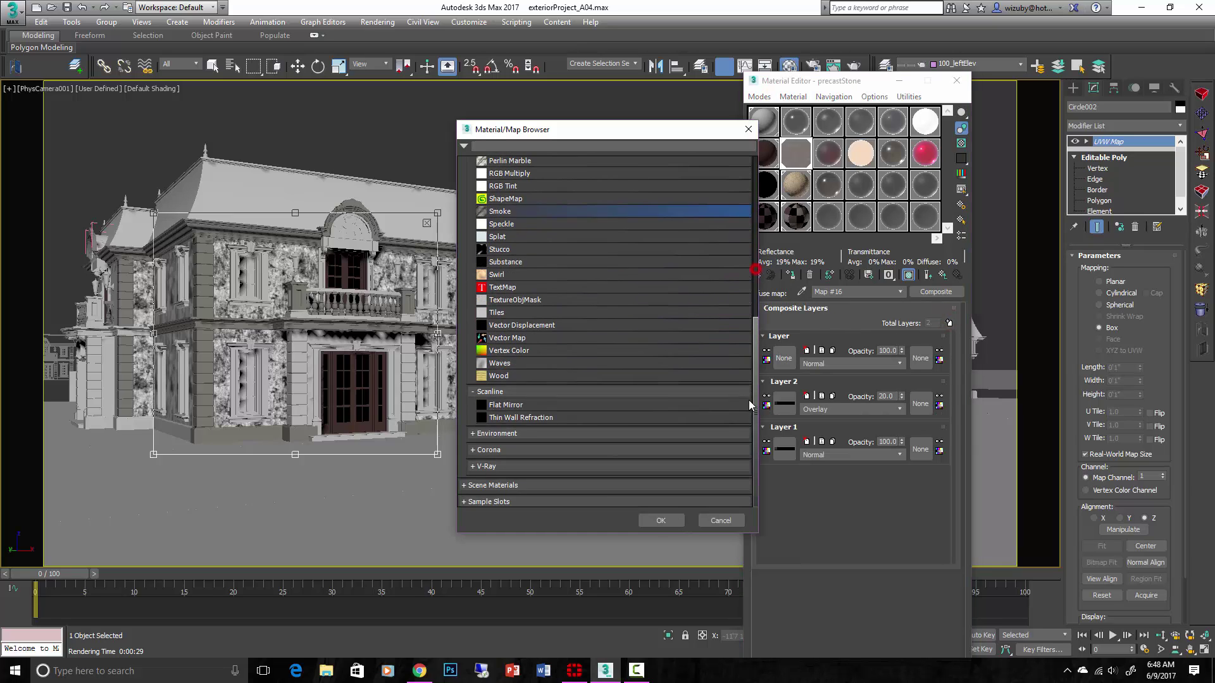
pyautogui.click(662, 467)
pyautogui.scroll(-3, 662, 466)
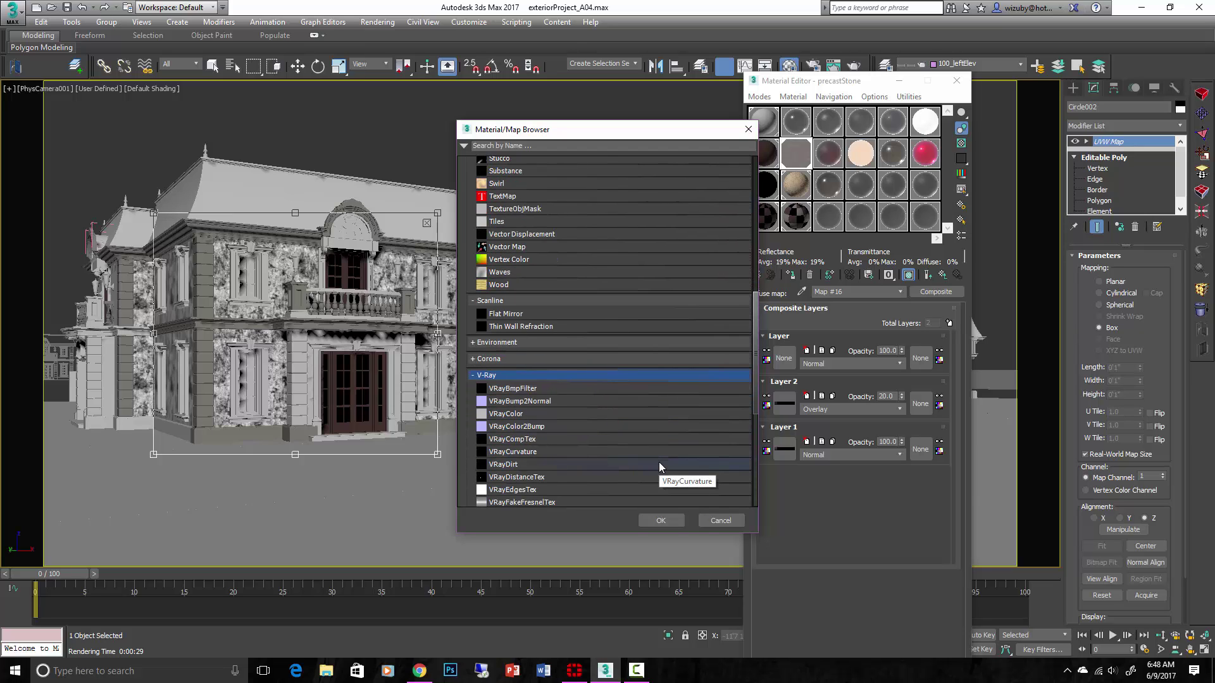
pyautogui.doubleClick(658, 465)
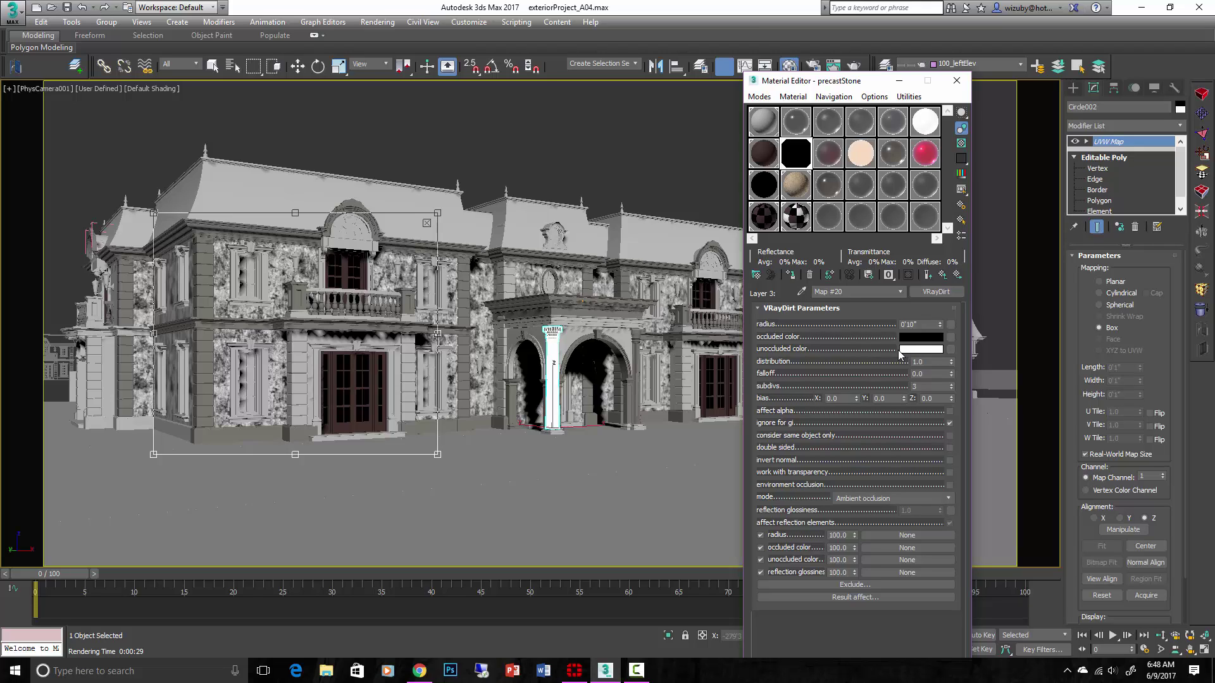
# Set Layer 3 of the Composite map to Multiply blending.
pyautogui.click(942, 275)
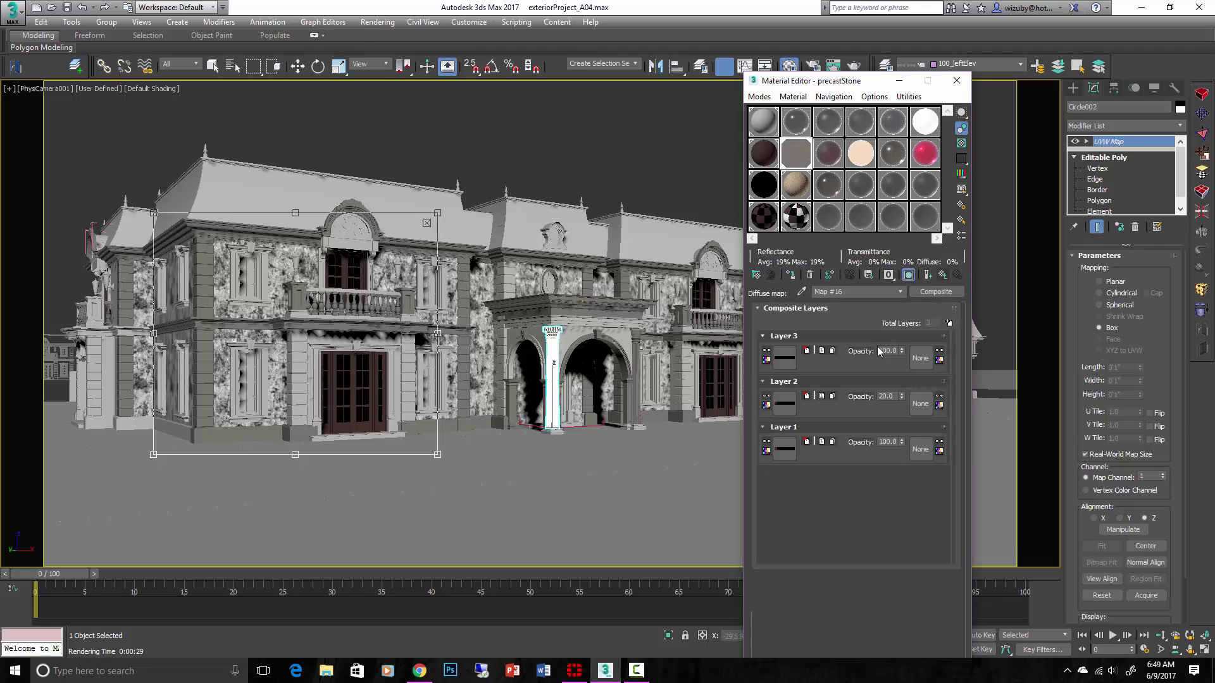
pyautogui.click(899, 363)
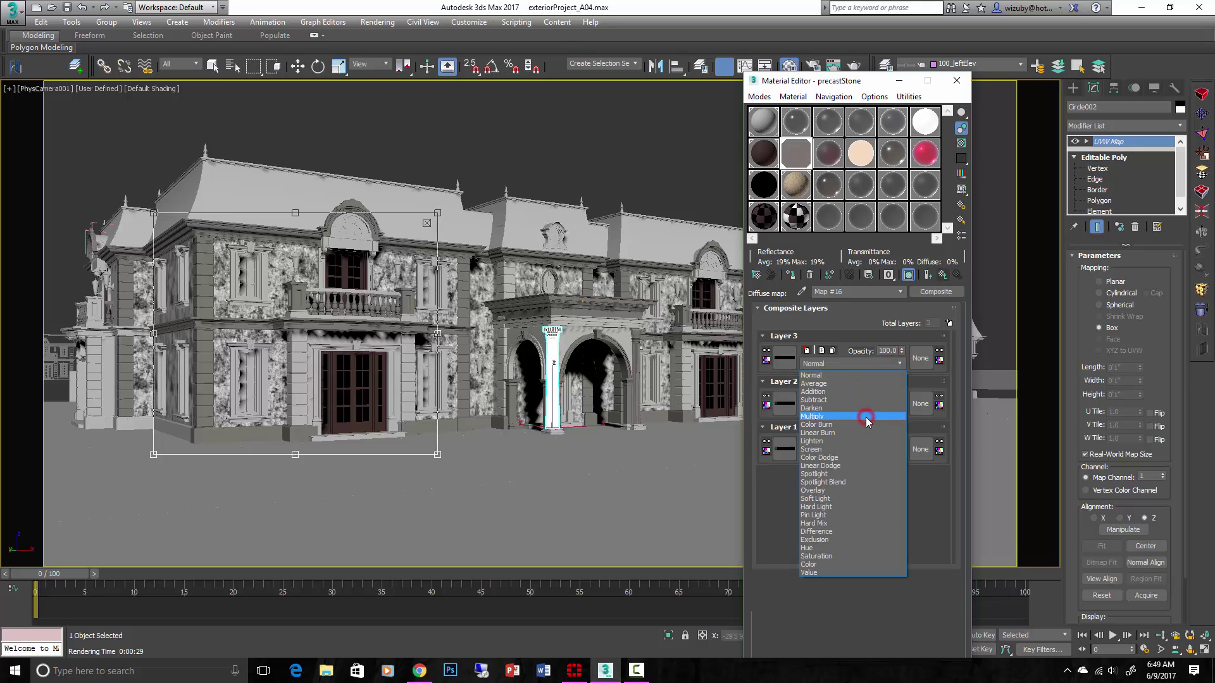
pyautogui.click(866, 416)
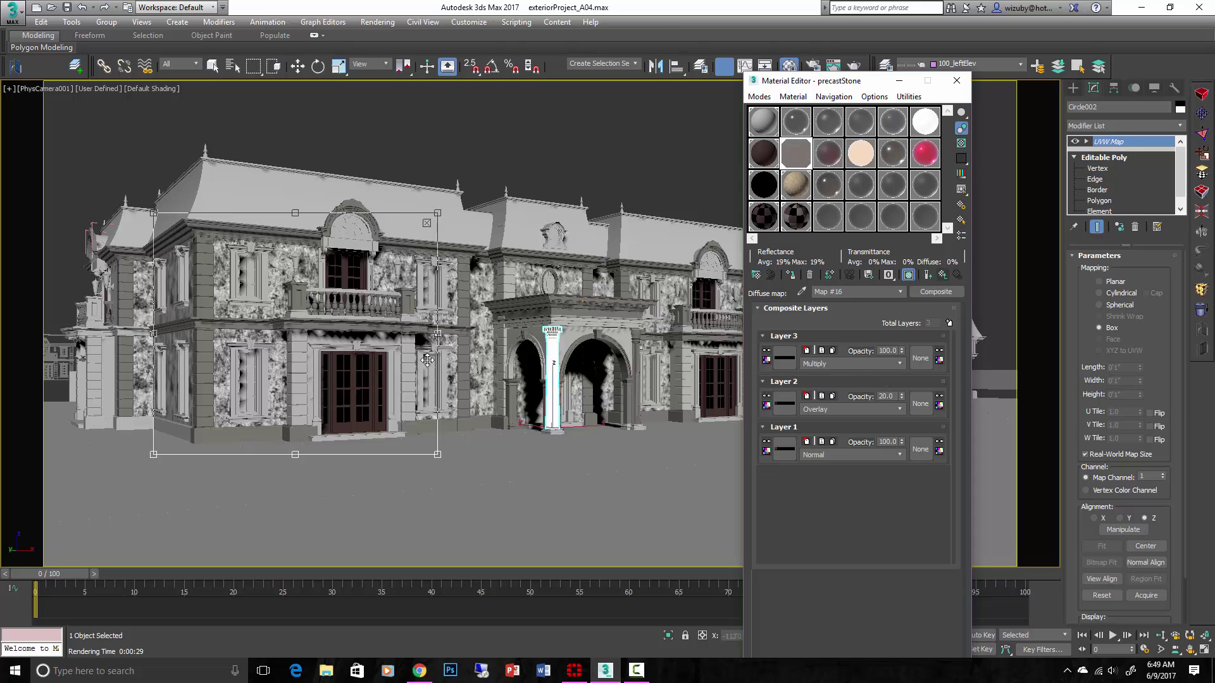
# Narrow the render region so it ends near the middle of the corner wing's front door, and render that region.
pyautogui.press('q')
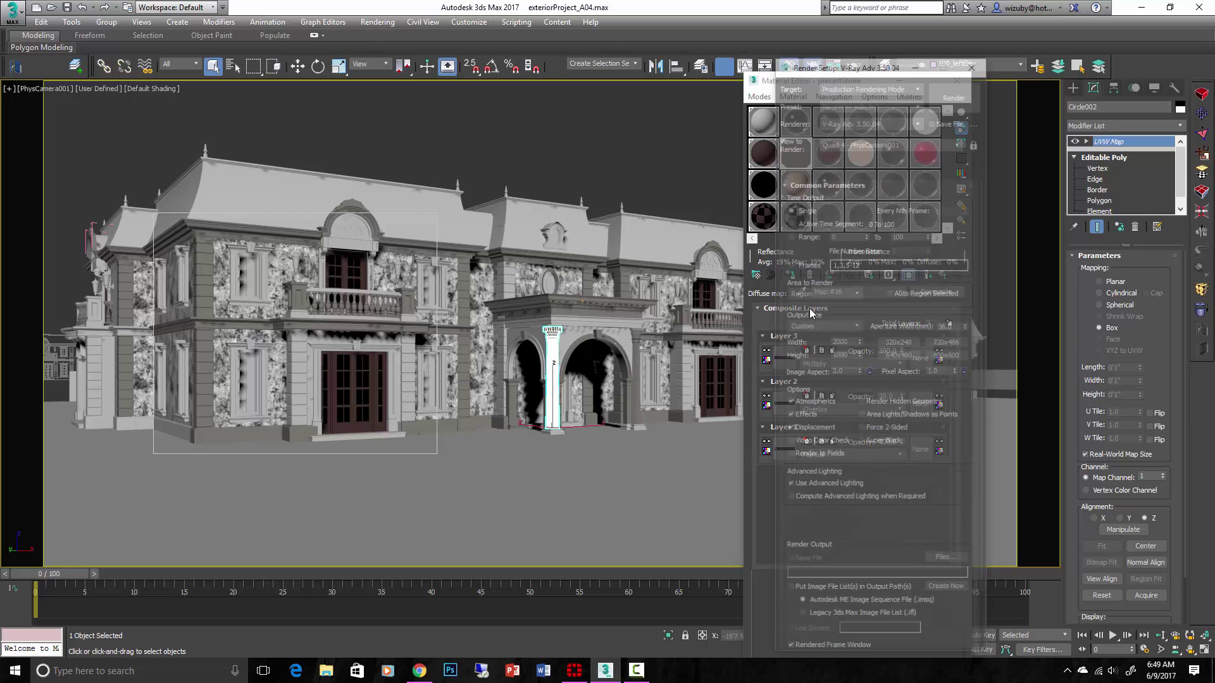
pyautogui.click(846, 296)
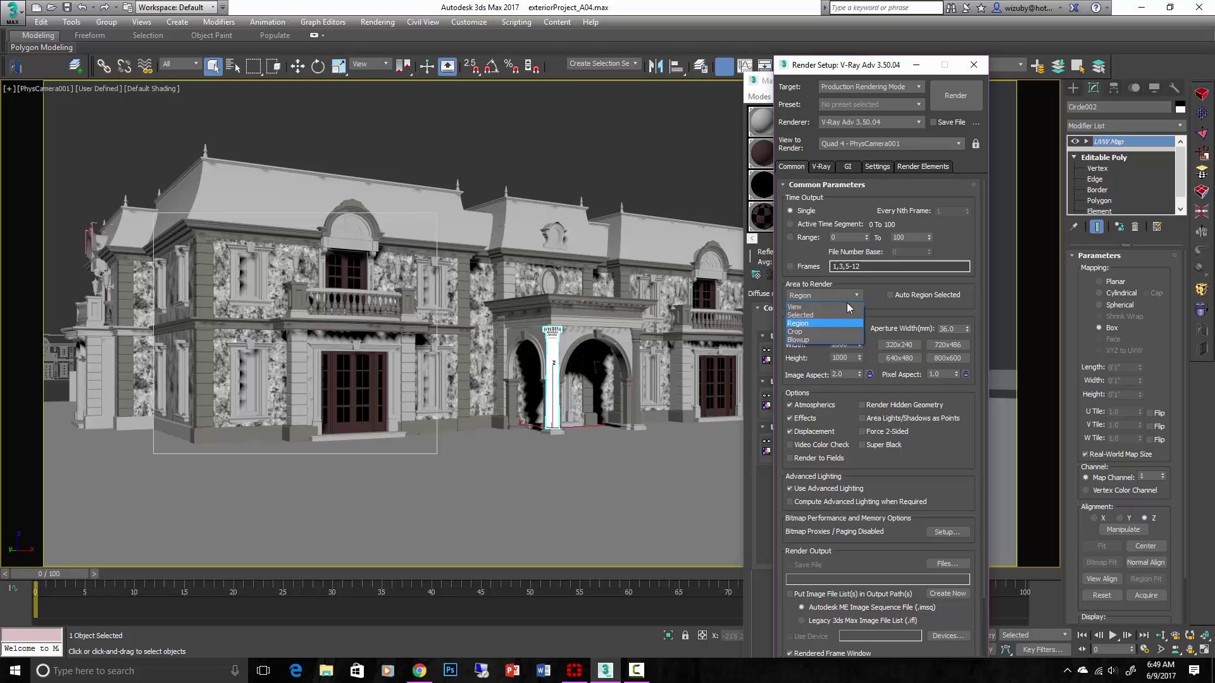
pyautogui.click(821, 323)
pyautogui.moveTo(436, 334); pyautogui.dragTo(334, 333)
pyautogui.click(960, 97)
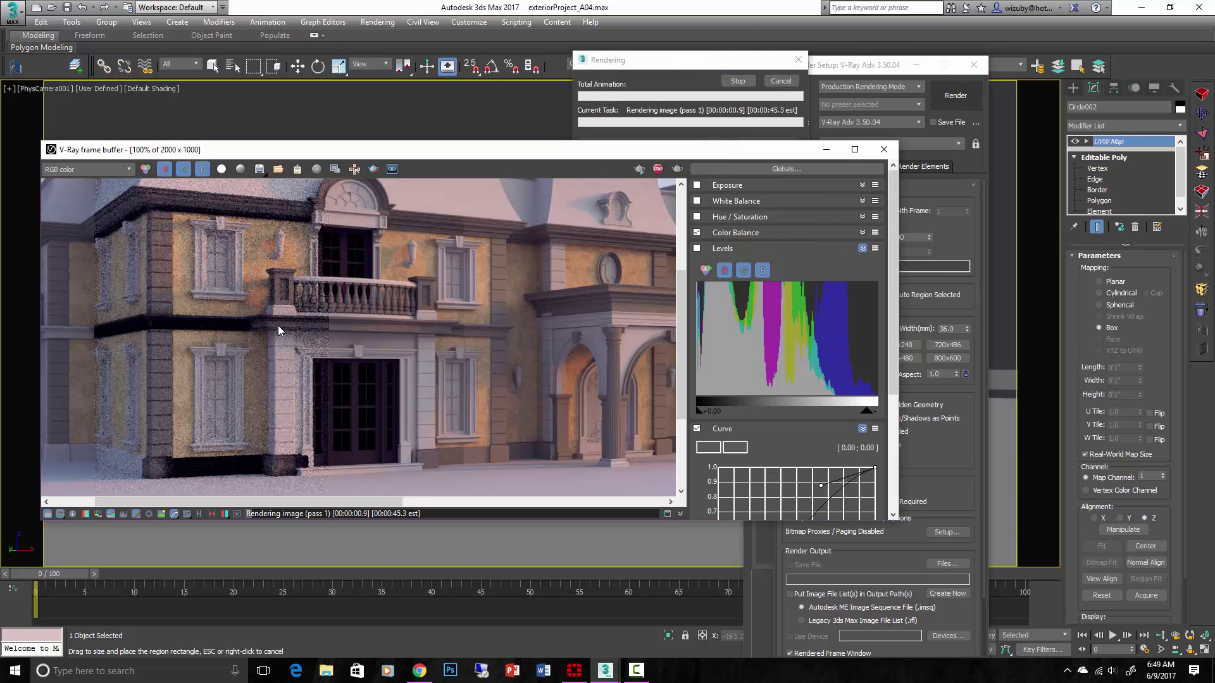
# Examine how the VRayDirt layer affects the rendered cornices, stone bands, balcony and wall base, and stop the render.
pyautogui.moveTo(278, 325); pyautogui.dragTo(415, 328, button='middle')
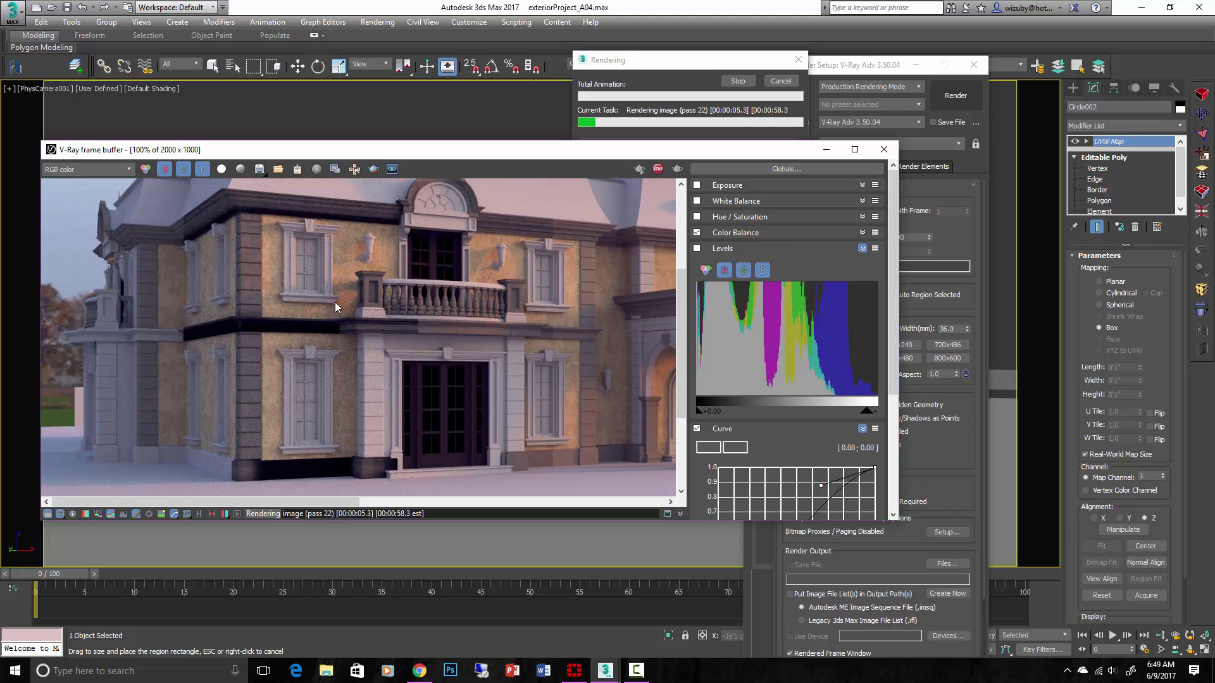
pyautogui.scroll(2, 336, 302)
pyautogui.scroll(-2, 336, 302)
pyautogui.scroll(1, 380, 326)
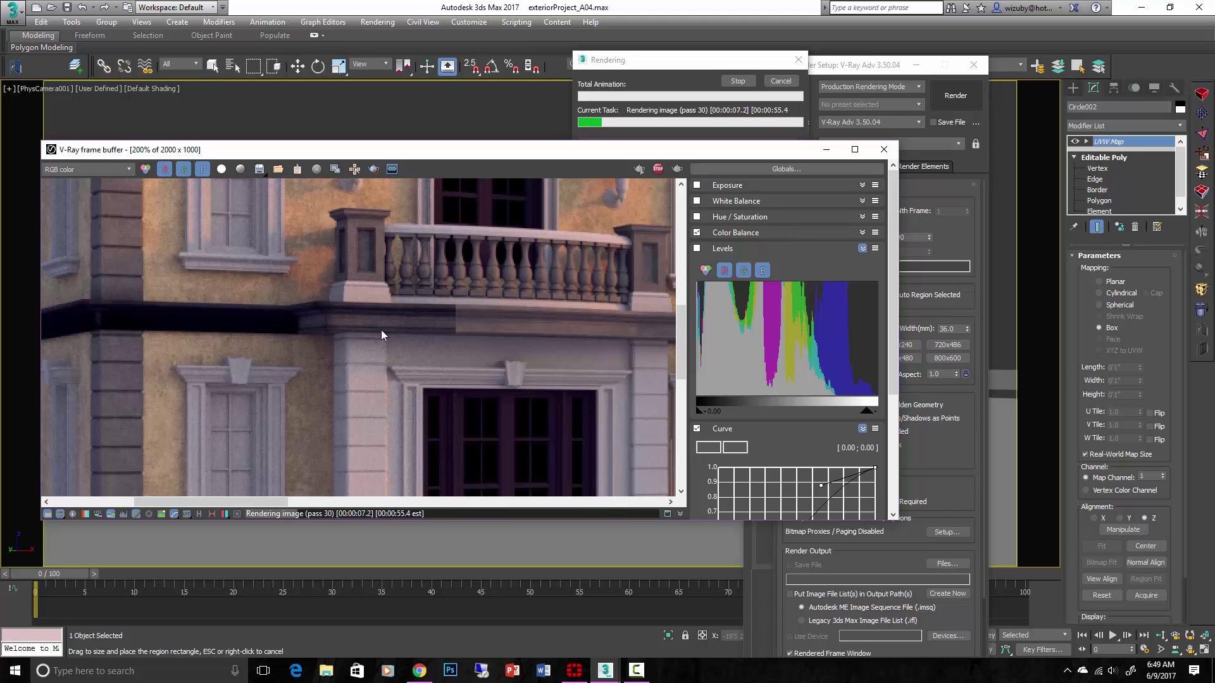
pyautogui.moveTo(381, 329); pyautogui.dragTo(567, 327, button='middle')
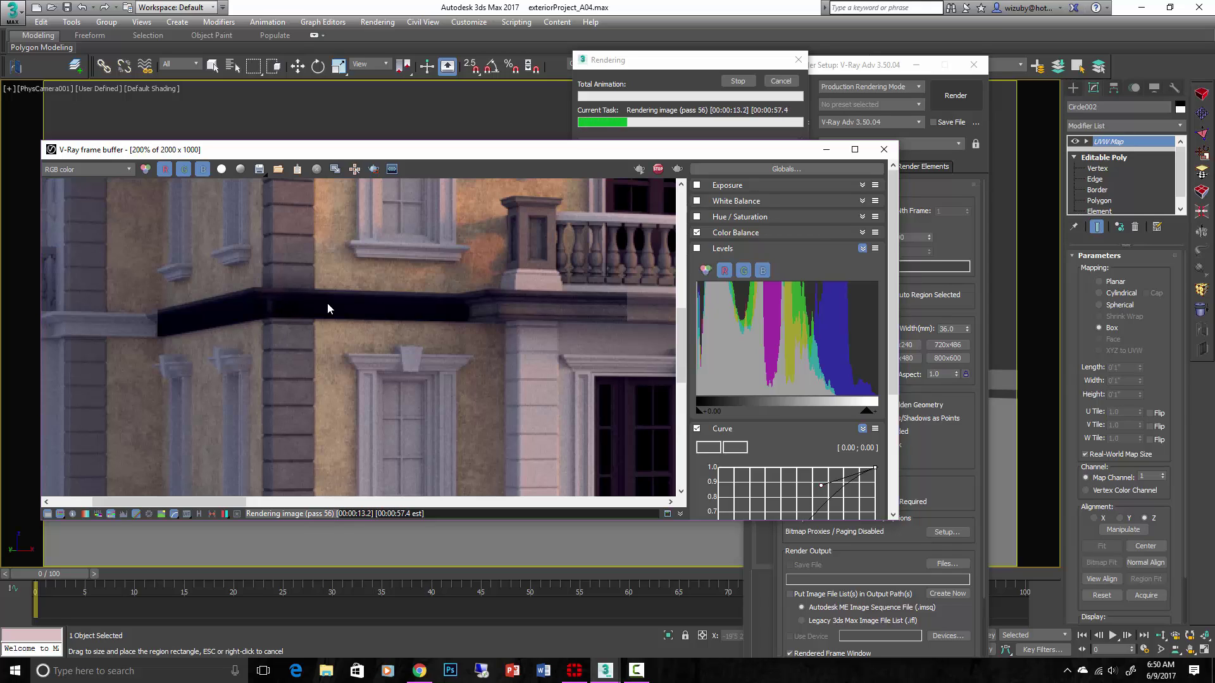
pyautogui.scroll(-2, 339, 304)
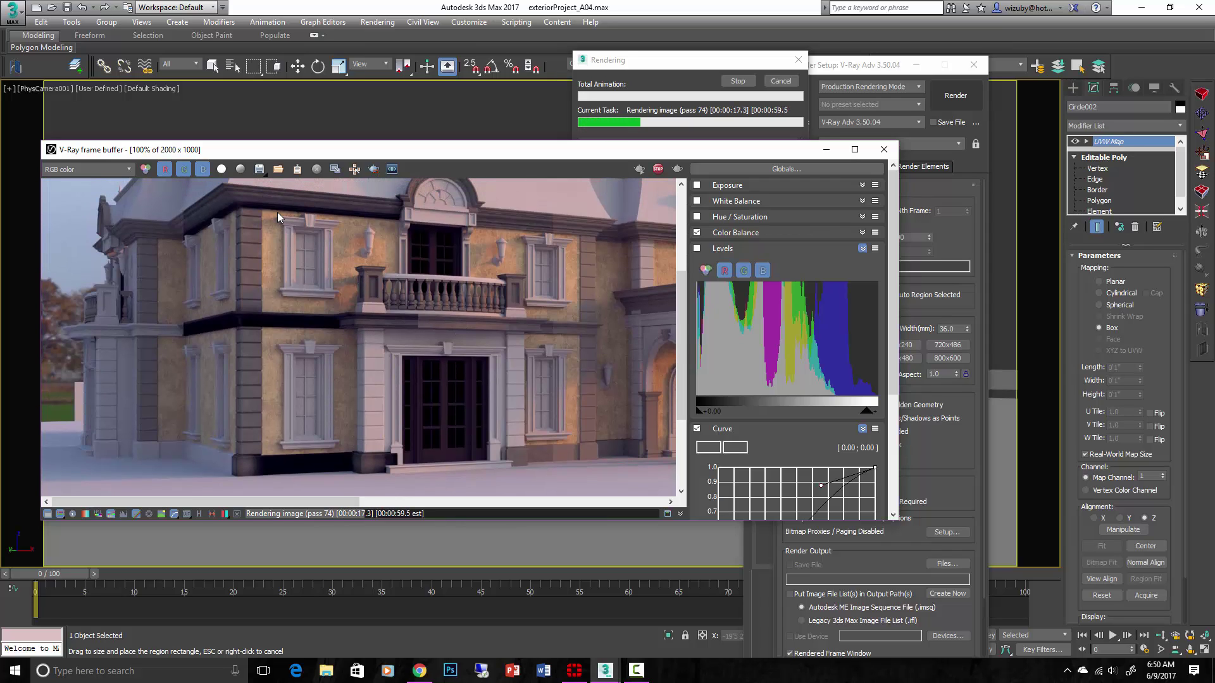
pyautogui.moveTo(325, 259); pyautogui.dragTo(442, 227, button='middle')
pyautogui.scroll(4, 399, 294)
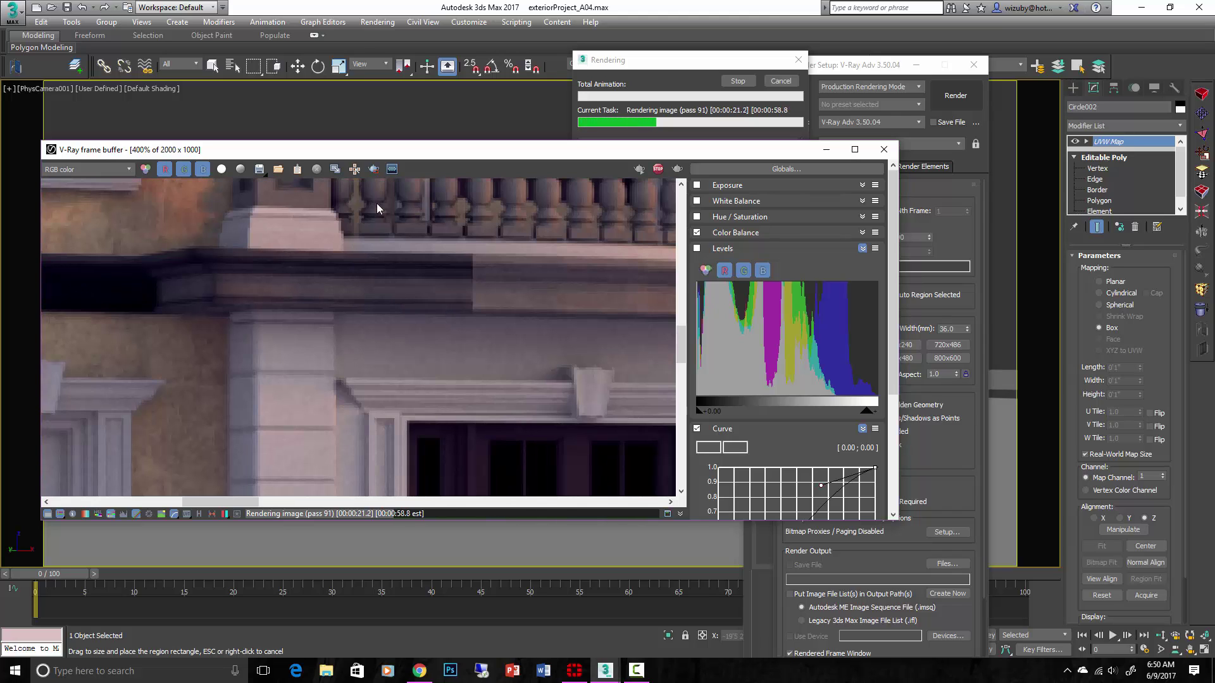
pyautogui.scroll(-4, 401, 286)
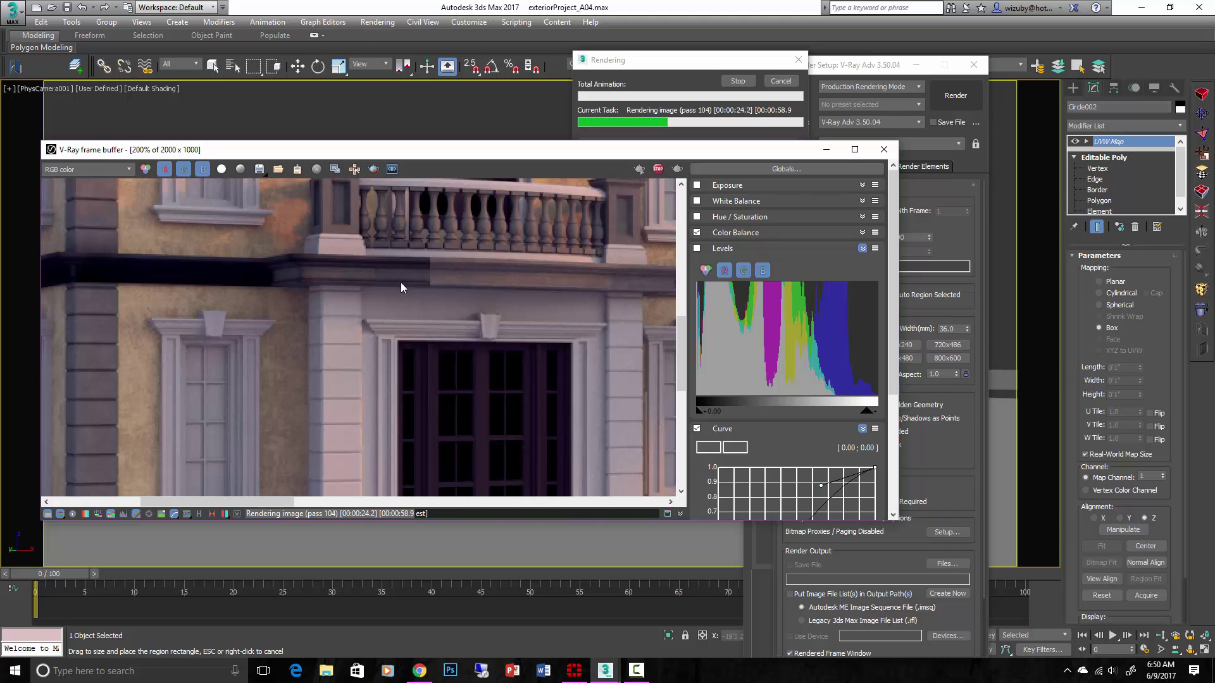
pyautogui.moveTo(416, 282); pyautogui.dragTo(439, 340, button='middle')
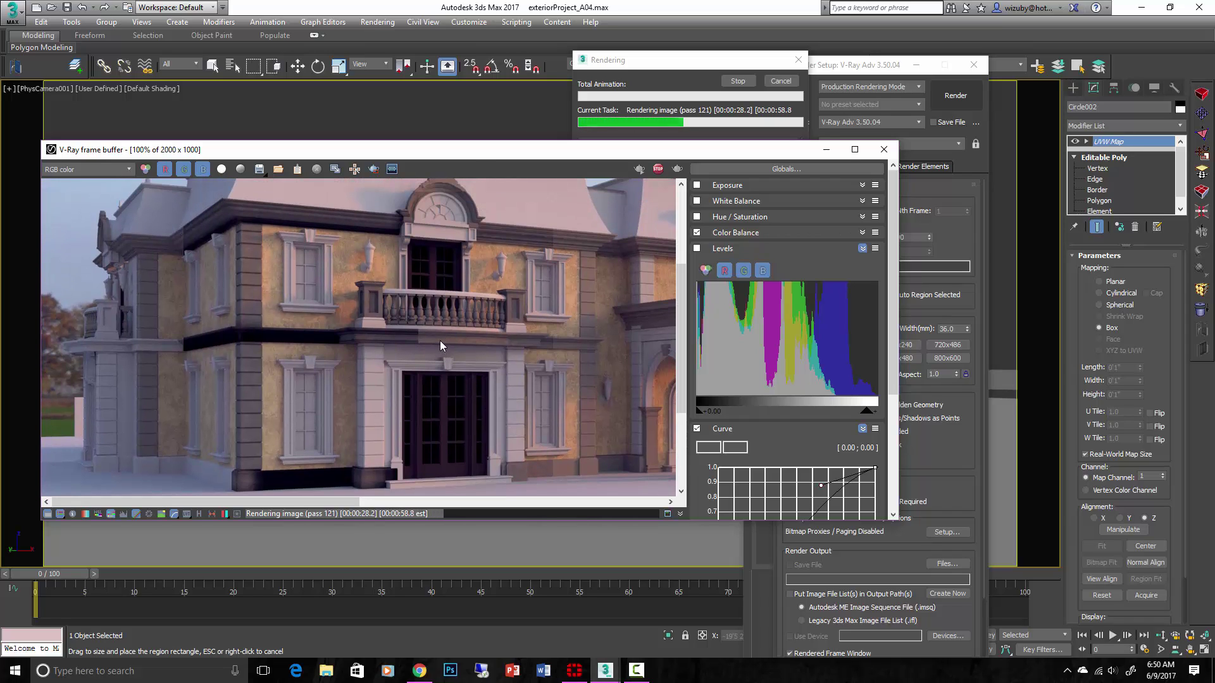
pyautogui.moveTo(422, 386); pyautogui.dragTo(422, 371, button='middle')
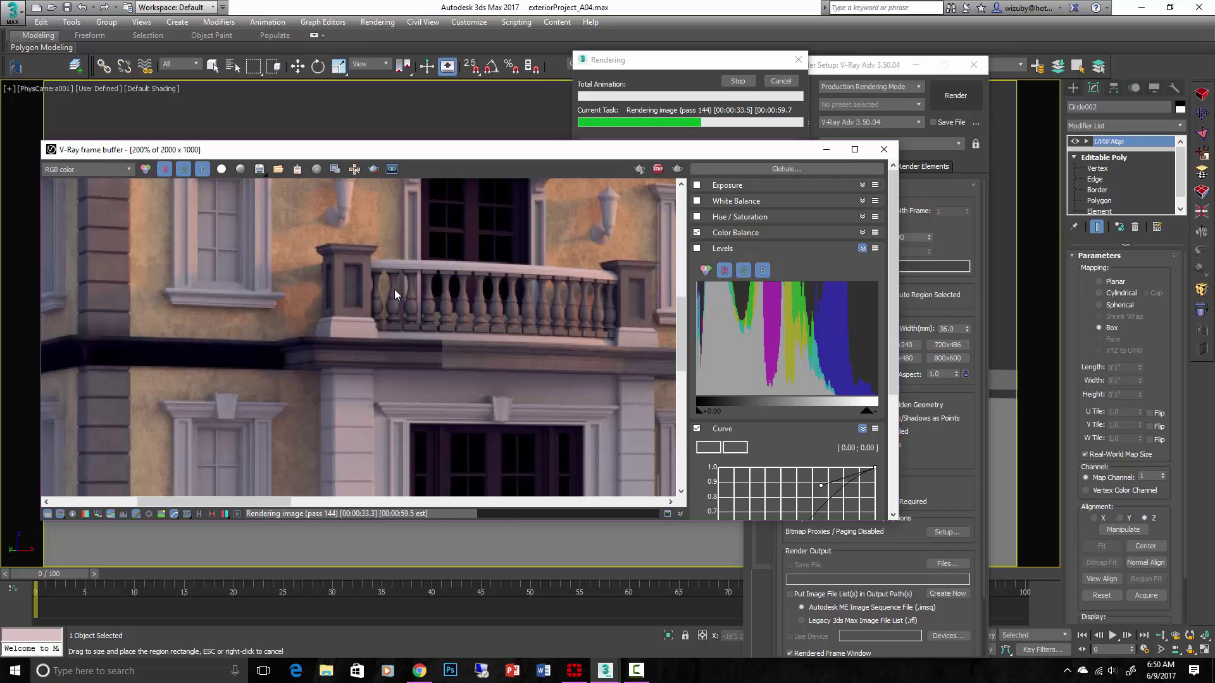
pyautogui.scroll(1, 394, 290)
pyautogui.scroll(-1, 393, 290)
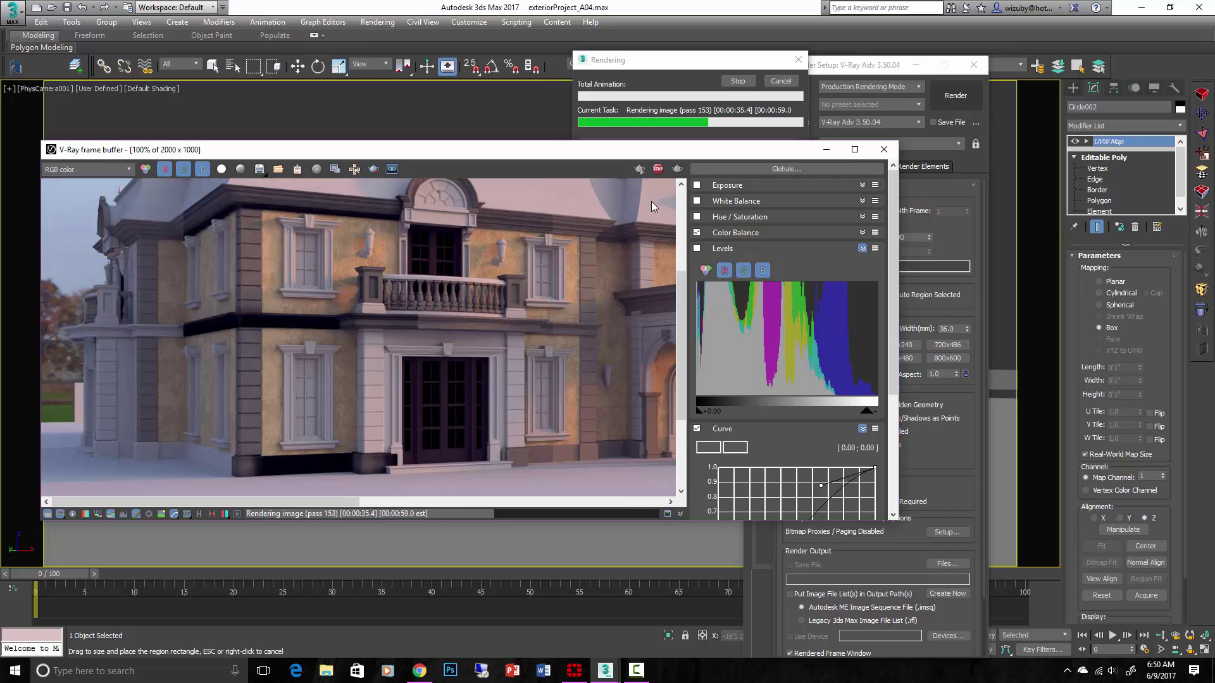
pyautogui.click(737, 81)
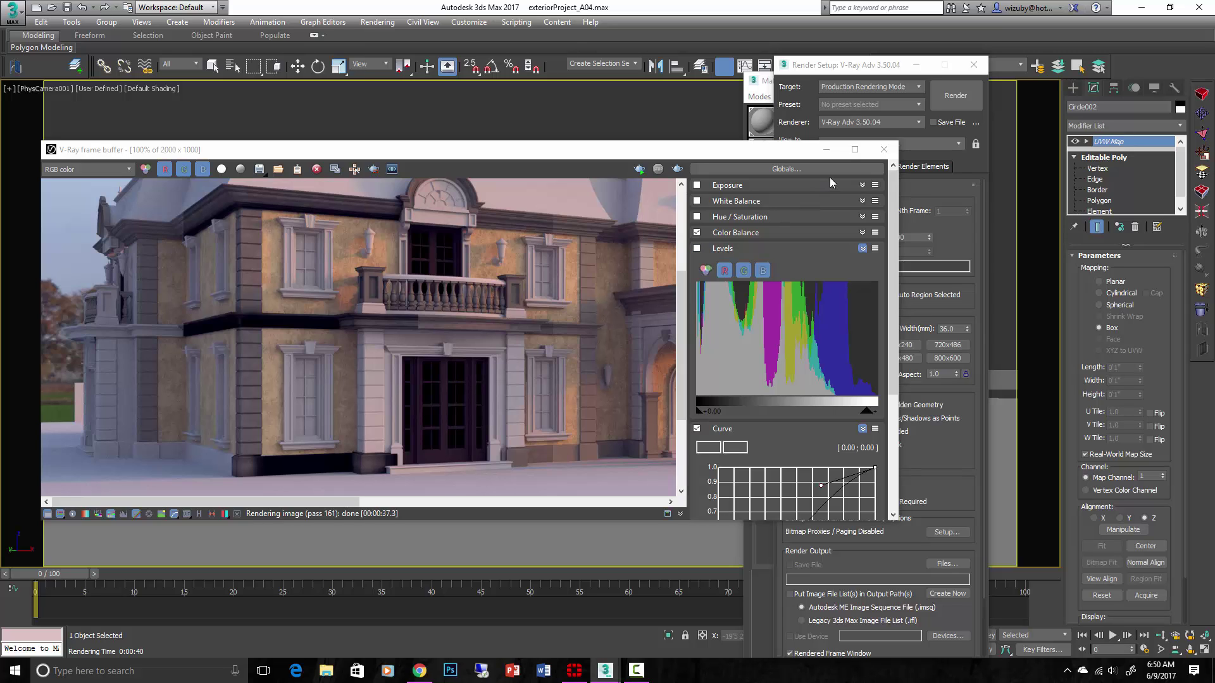
pyautogui.click(826, 149)
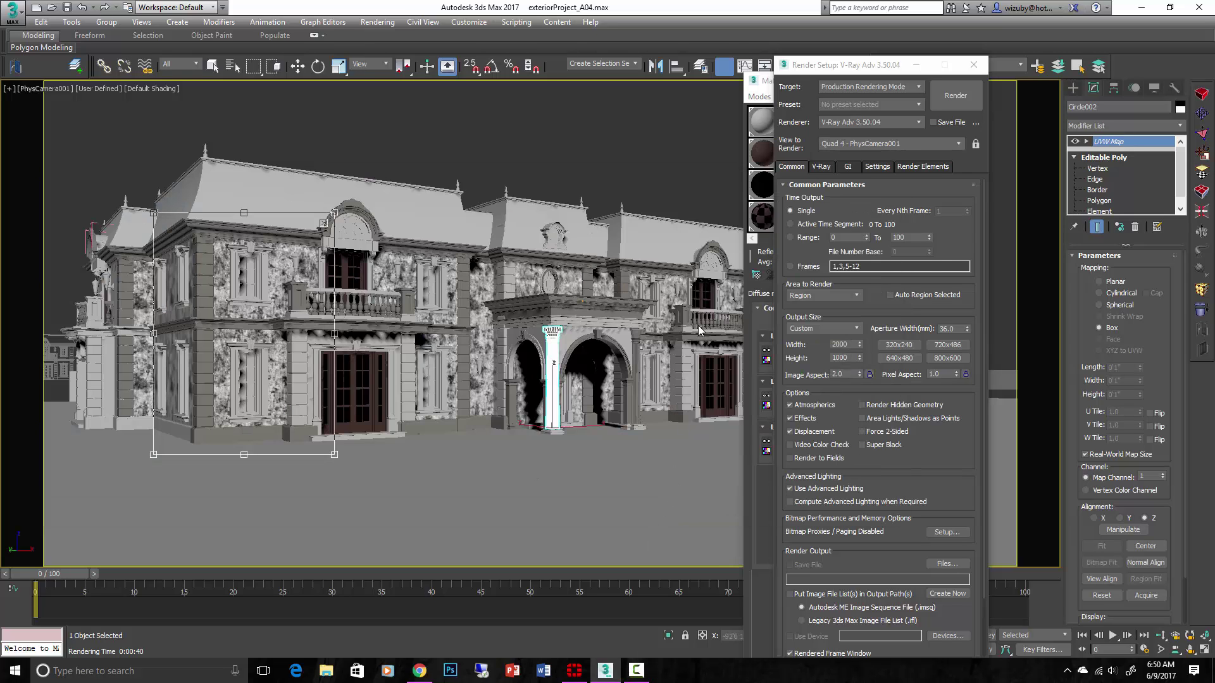
# Open the Noise map in the radius slot of Layer 3's VRayDirt map and inspect its enlarged preview.
pyautogui.moveTo(641, 674)
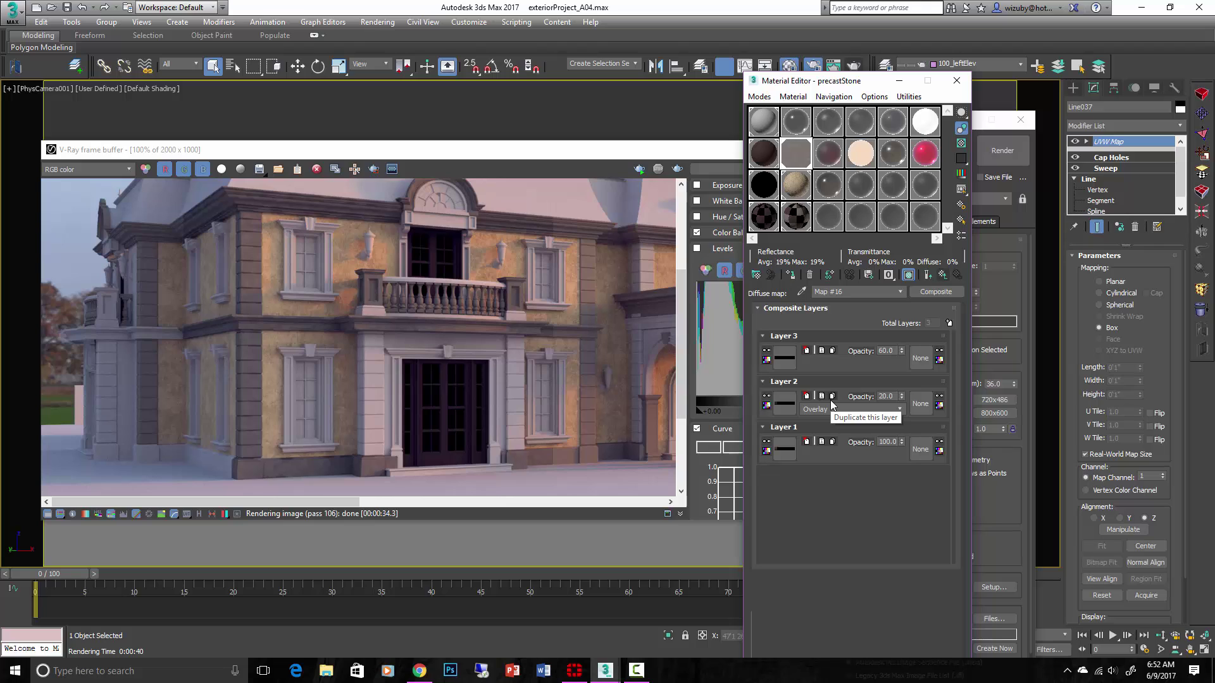
pyautogui.click(786, 362)
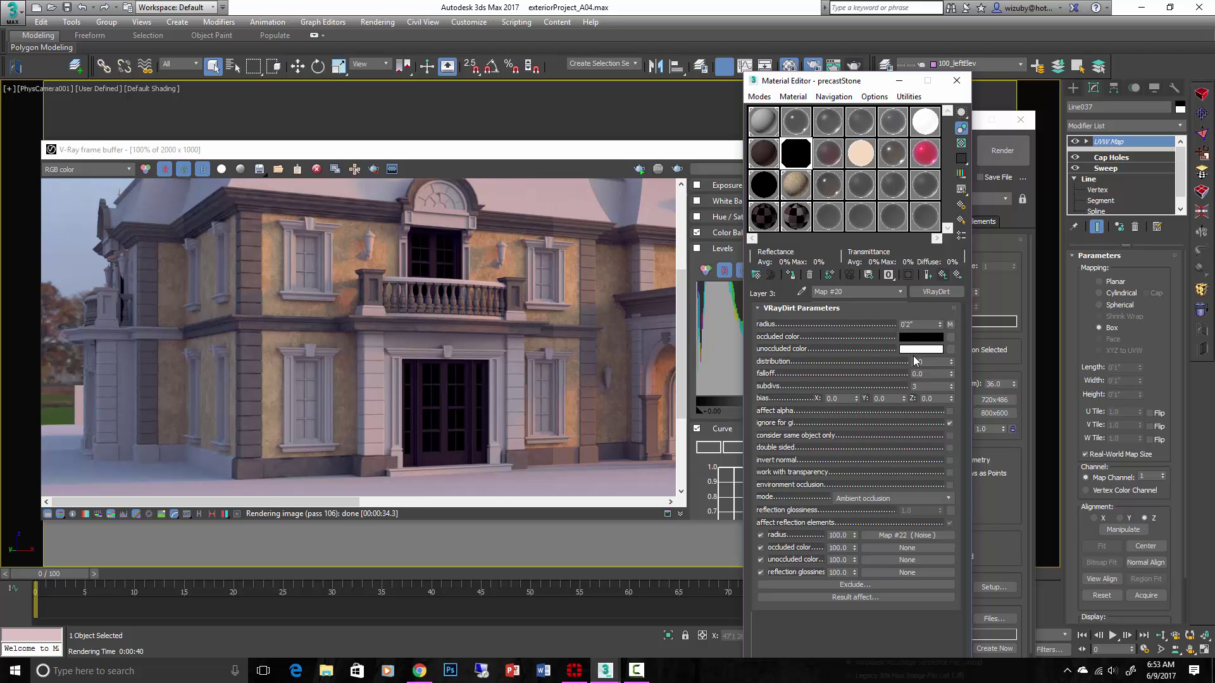
pyautogui.doubleClick(917, 324)
pyautogui.click(896, 536)
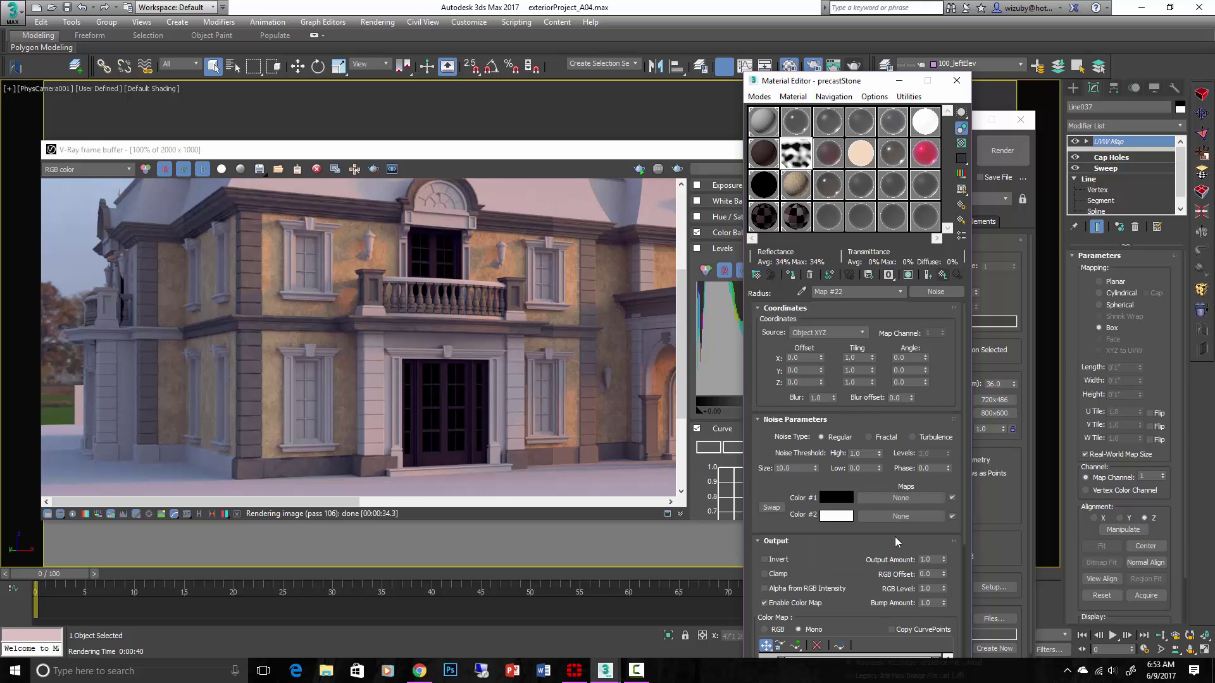
pyautogui.doubleClick(799, 152)
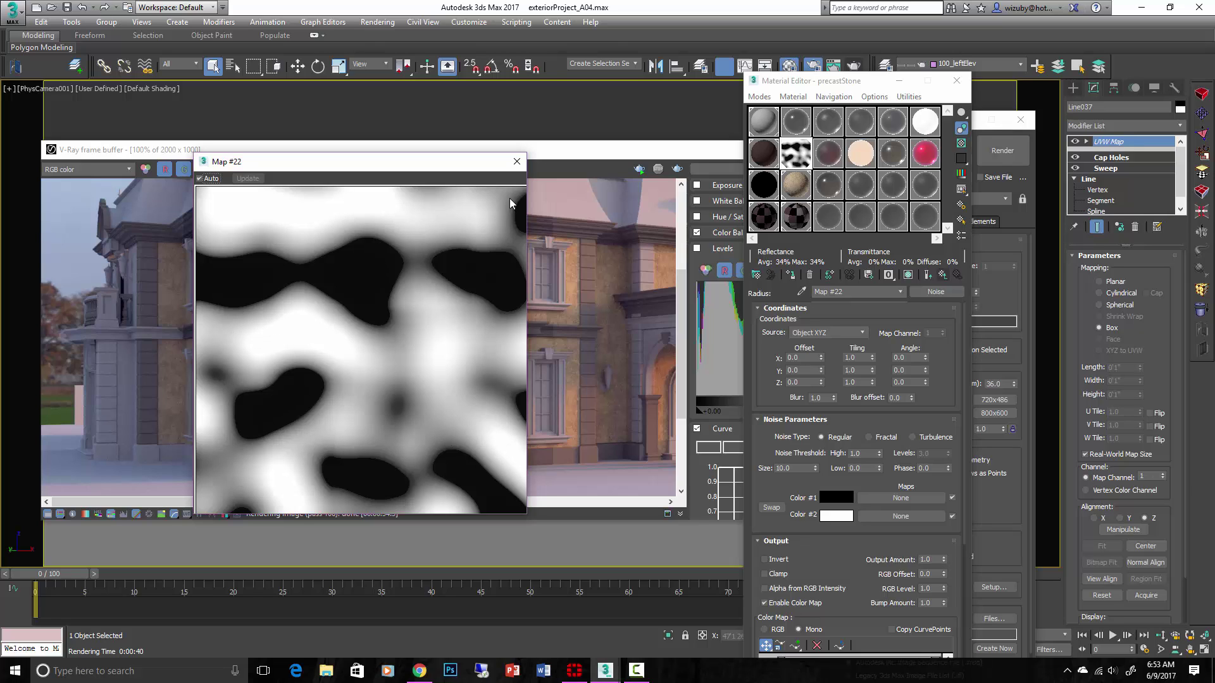
pyautogui.click(517, 161)
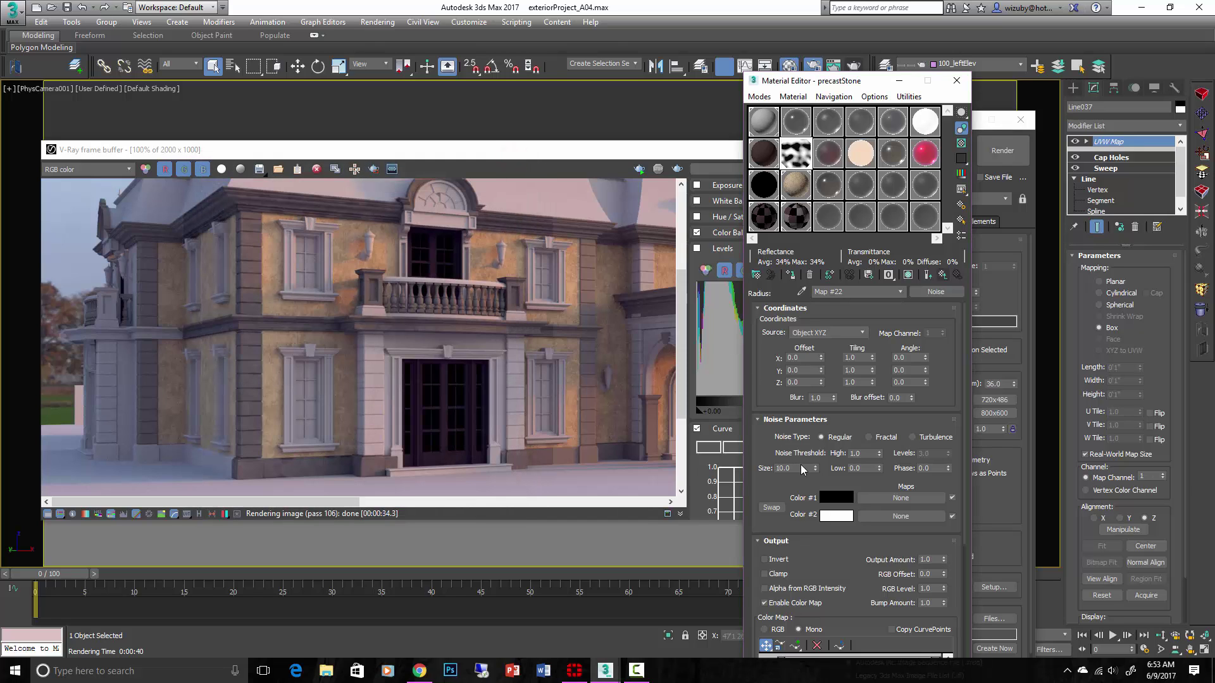
# Disable the color map in the radius Noise map's output settings with the enlarged map preview open.
pyautogui.scroll(-2, 800, 484)
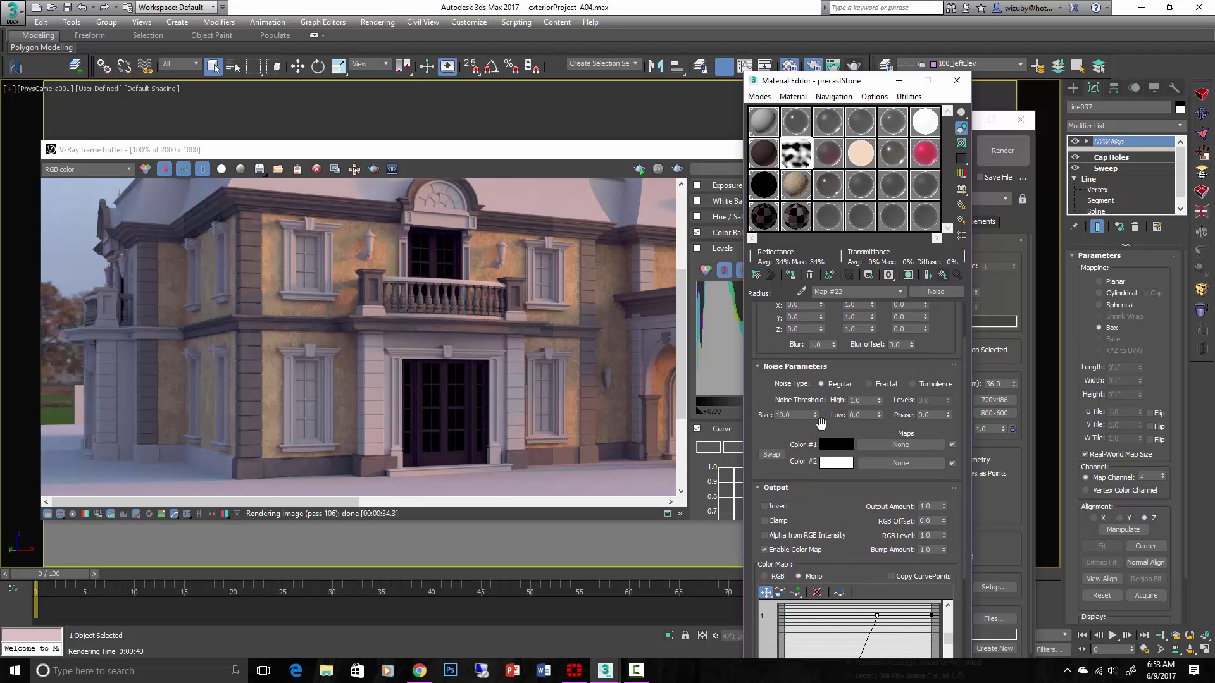
pyautogui.moveTo(784, 437); pyautogui.dragTo(794, 338)
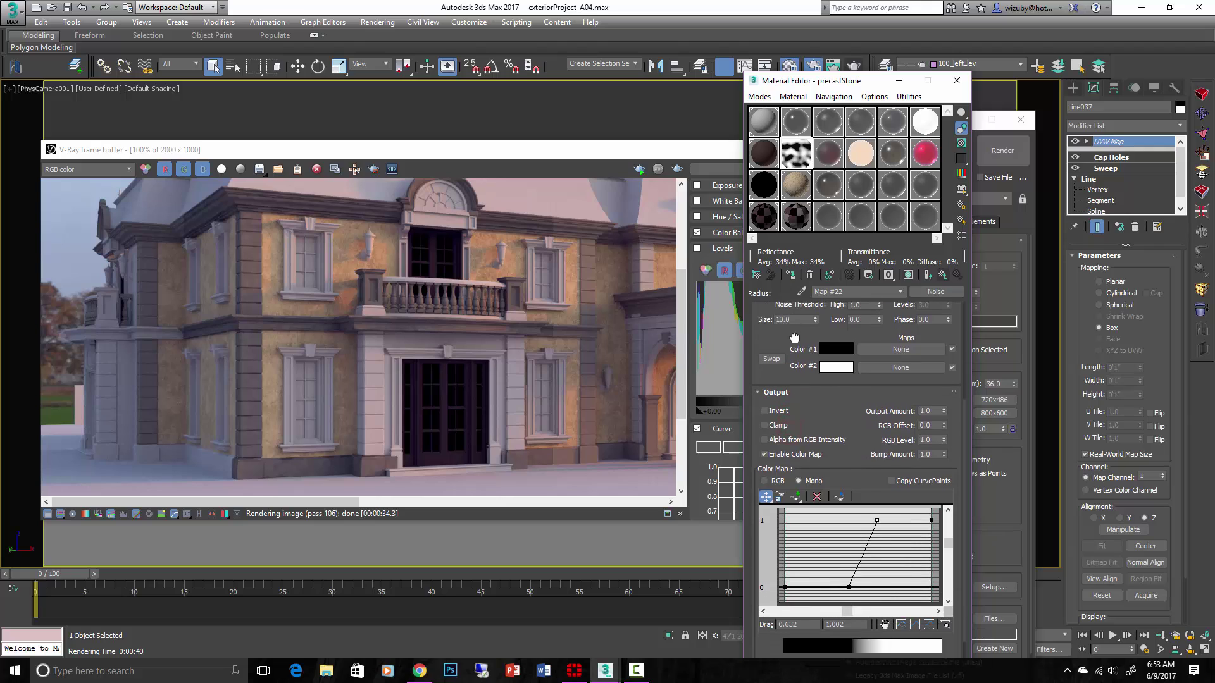
pyautogui.scroll(-1, 794, 337)
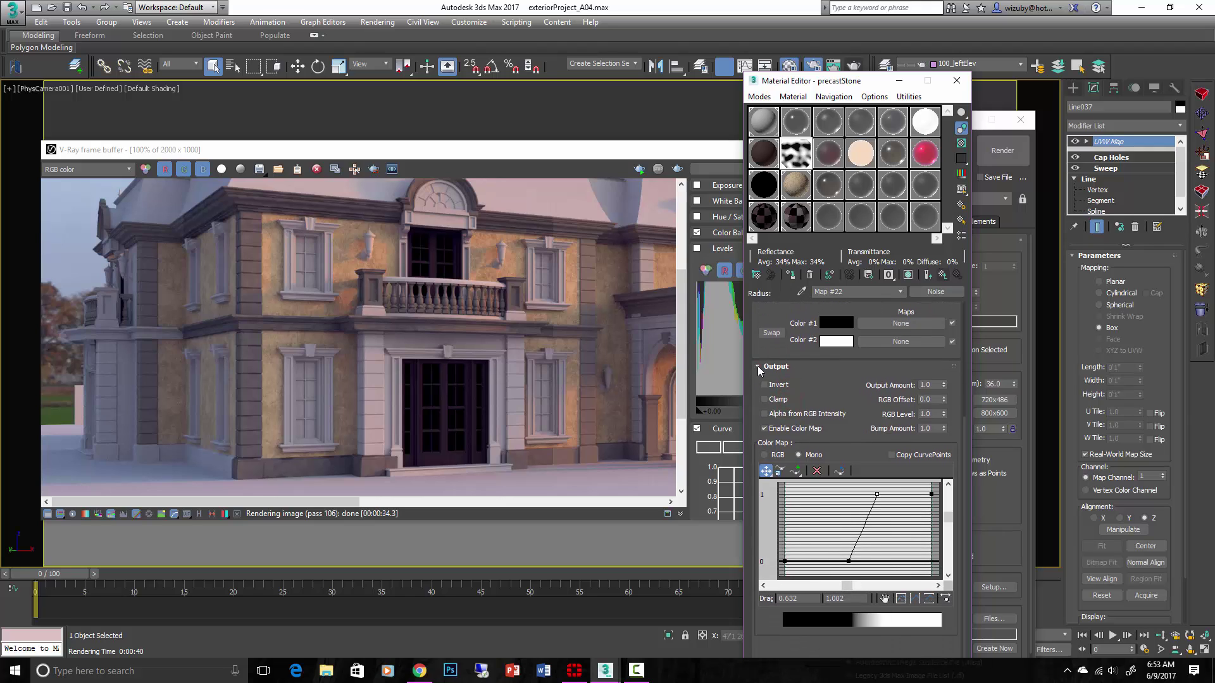
pyautogui.click(757, 366)
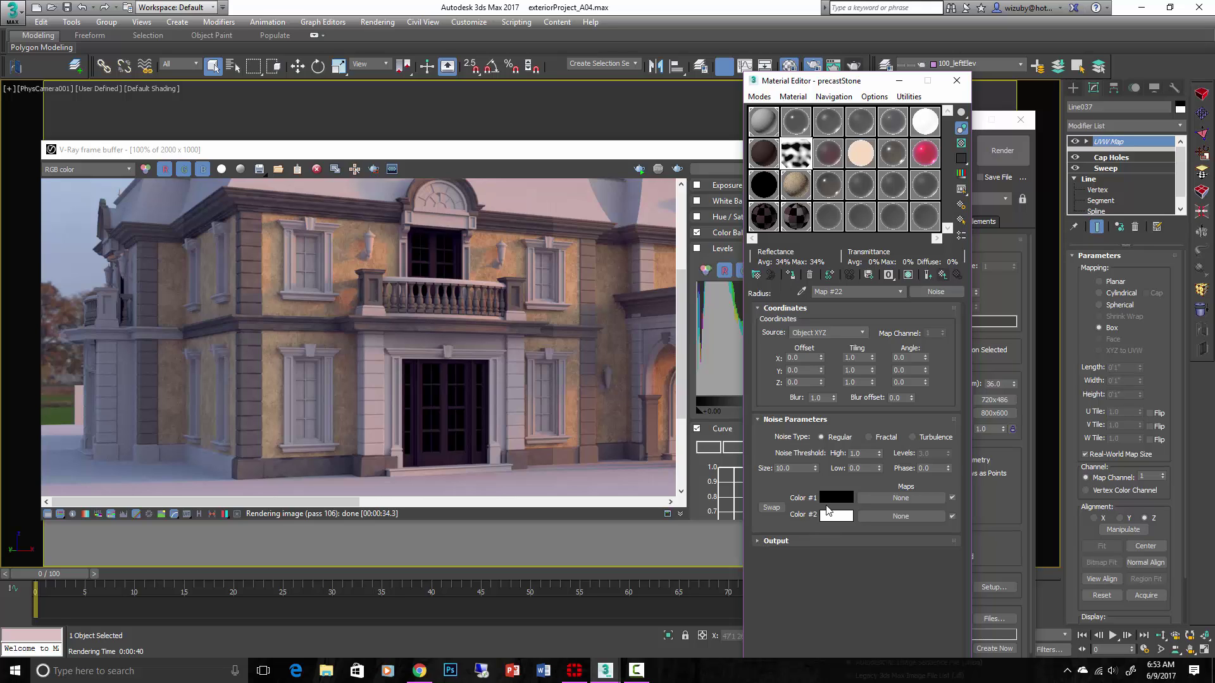
pyautogui.click(759, 542)
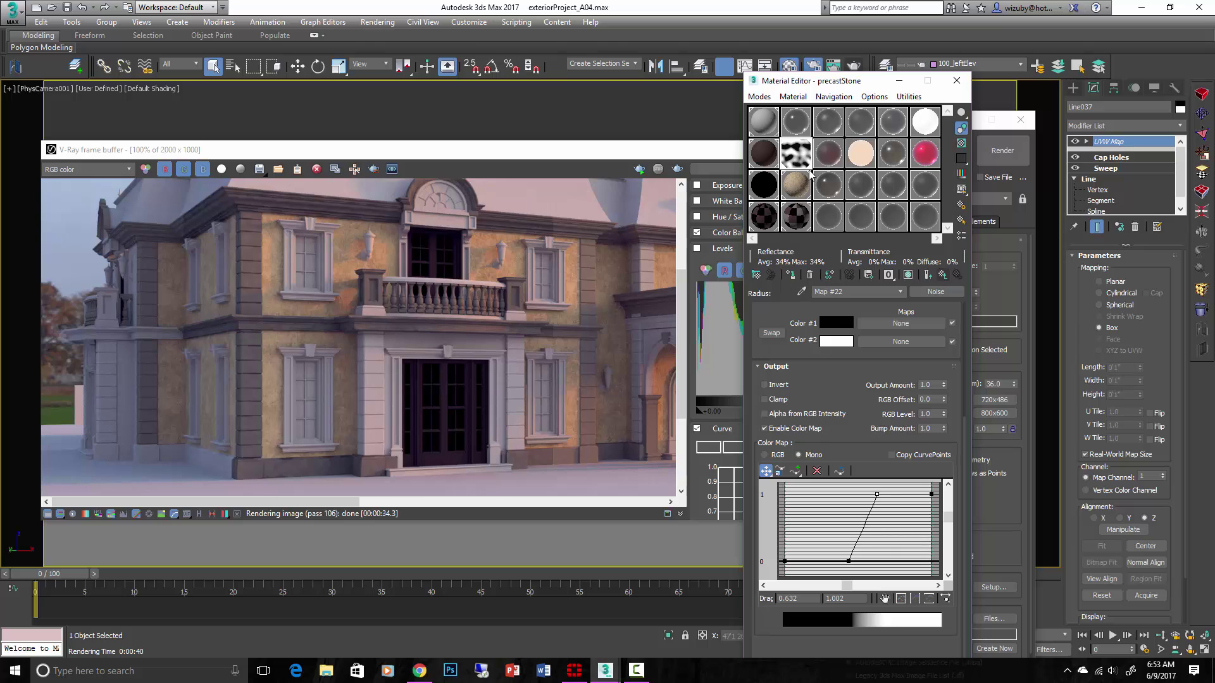
pyautogui.doubleClick(796, 153)
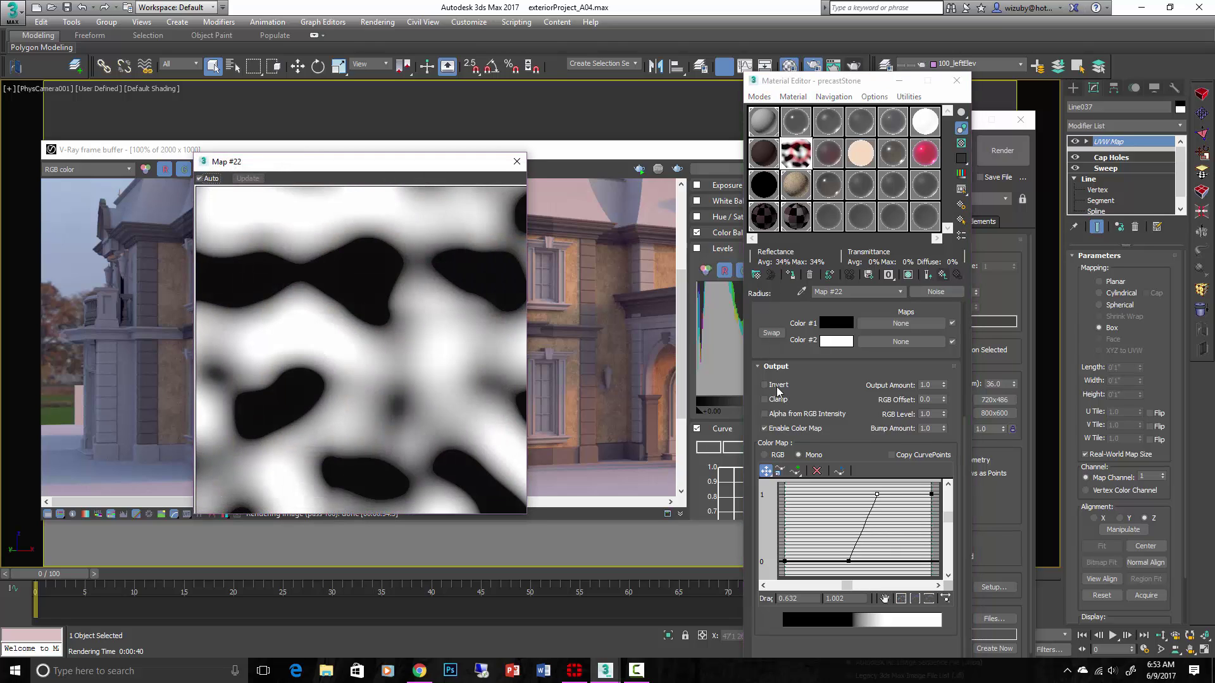
pyautogui.click(765, 431)
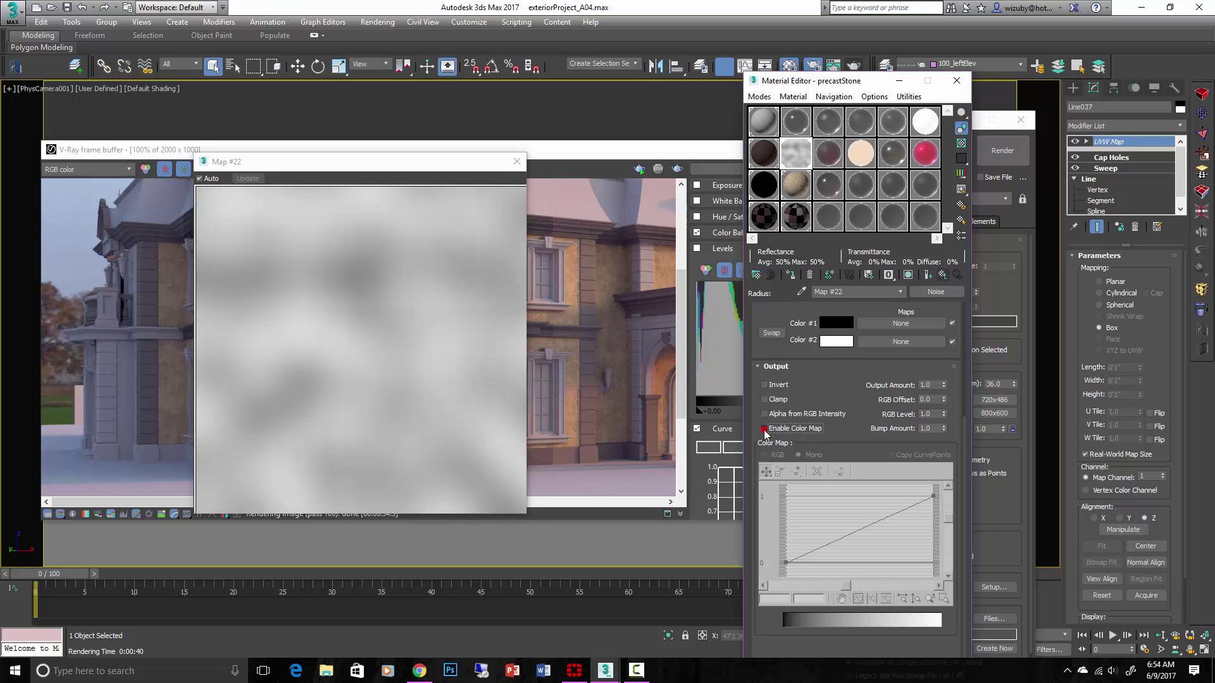
# Enable the color map on the radius Noise map and move its lower curve point to about 0.365 and upper point to about 0.627.
pyautogui.click(764, 430)
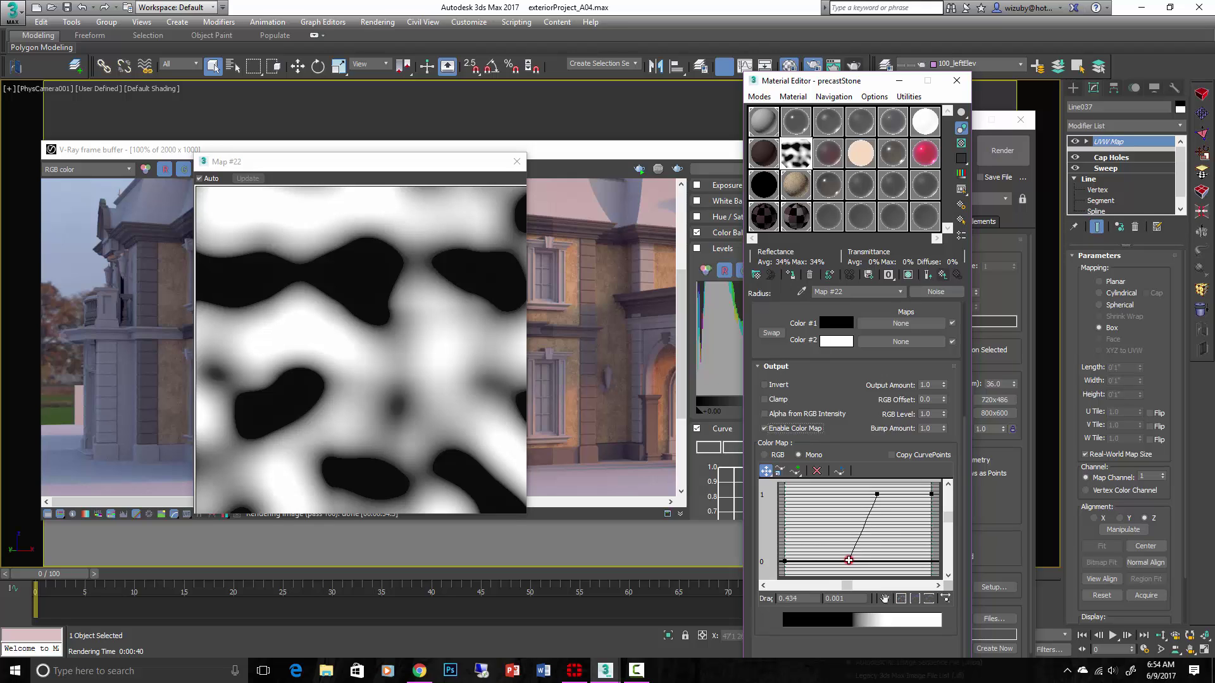
pyautogui.moveTo(848, 560)
pyautogui.mouseDown()
pyautogui.moveTo(873, 559)
pyautogui.moveTo(838, 560)
pyautogui.mouseUp()
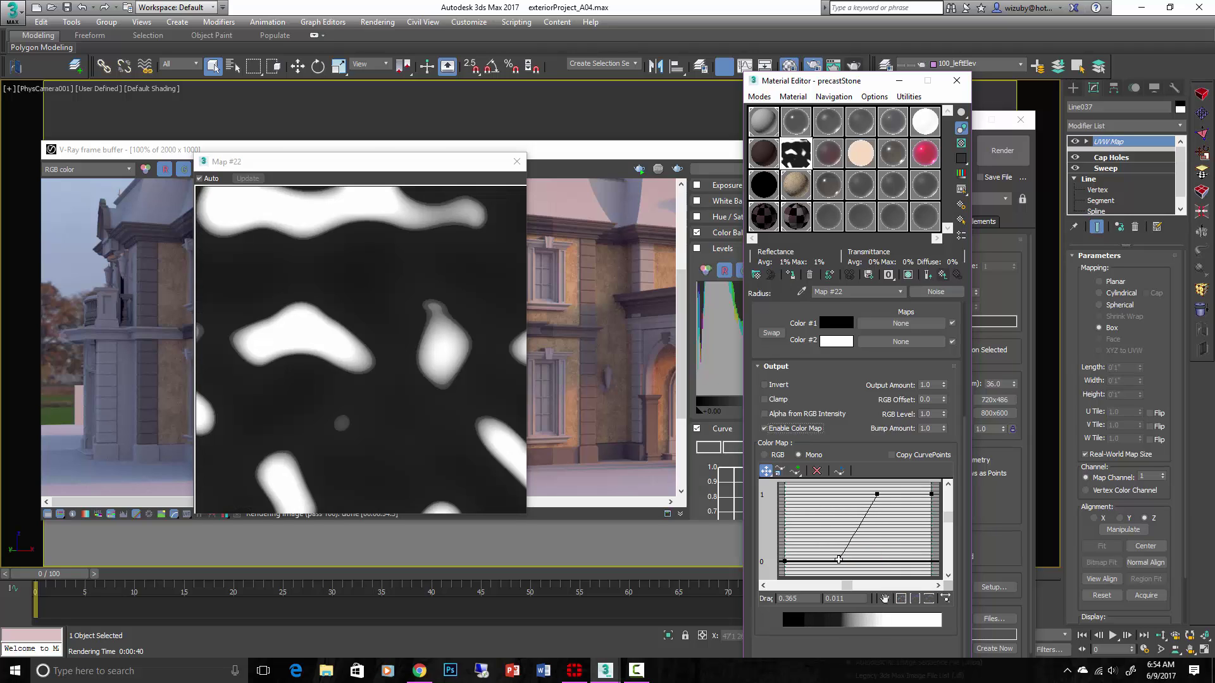
pyautogui.click(795, 470)
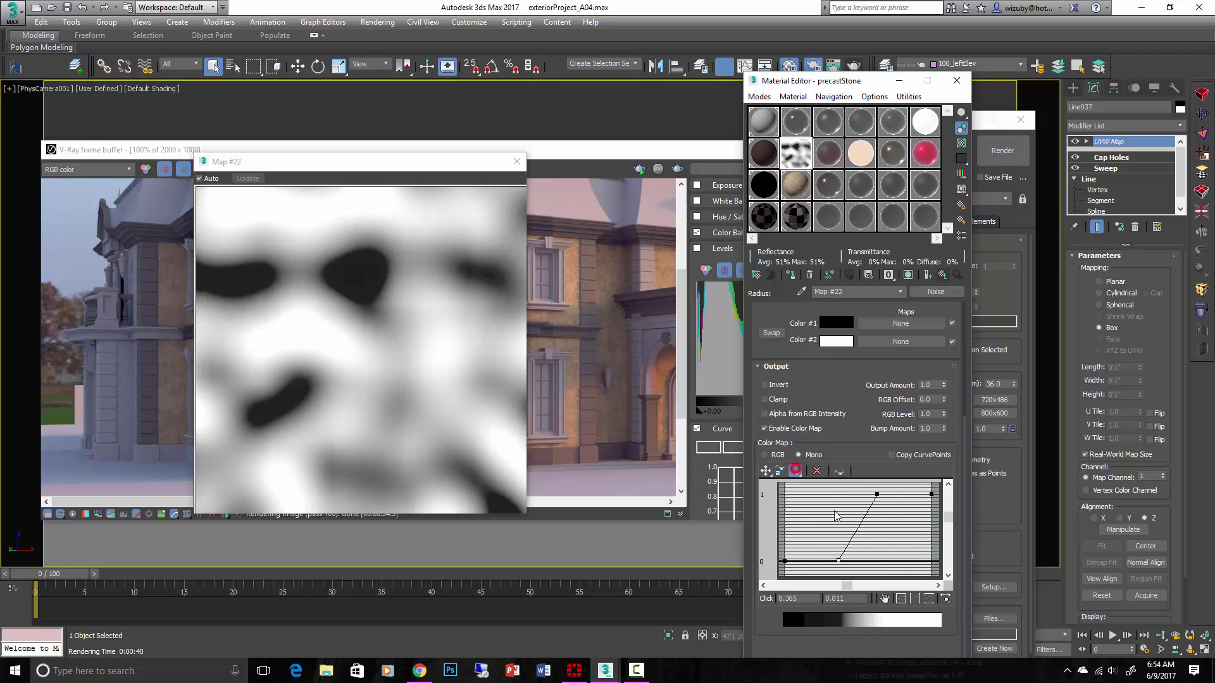
pyautogui.click(857, 527)
pyautogui.moveTo(857, 527); pyautogui.dragTo(876, 496)
pyautogui.moveTo(875, 496)
pyautogui.mouseDown()
pyautogui.moveTo(835, 500)
pyautogui.moveTo(889, 491)
pyautogui.mouseUp()
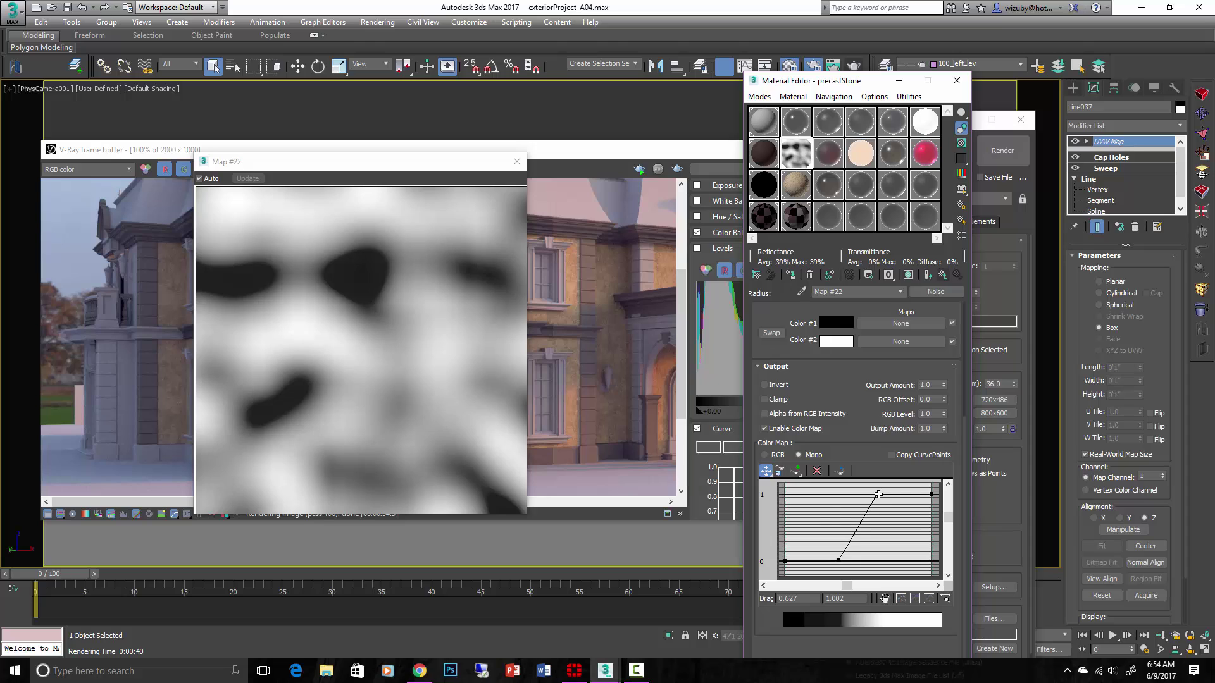
# Return from the radius Noise map to the precast stone's Composite map and render the last region again.
pyautogui.click(942, 275)
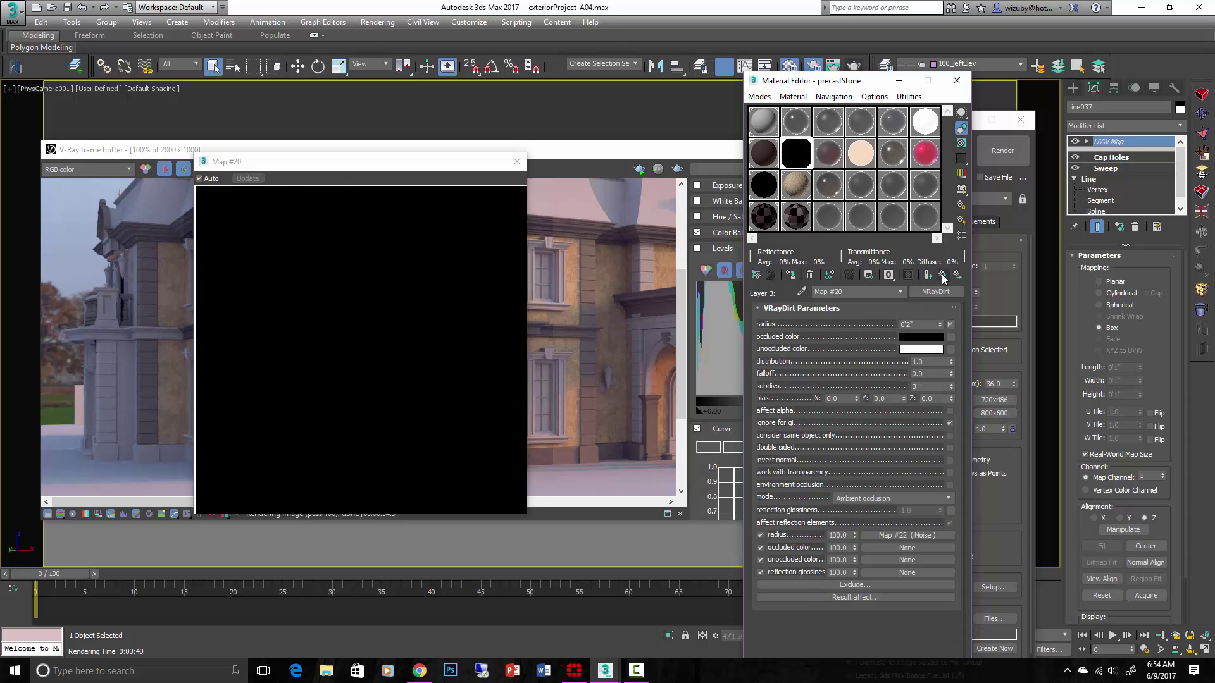
pyautogui.click(942, 275)
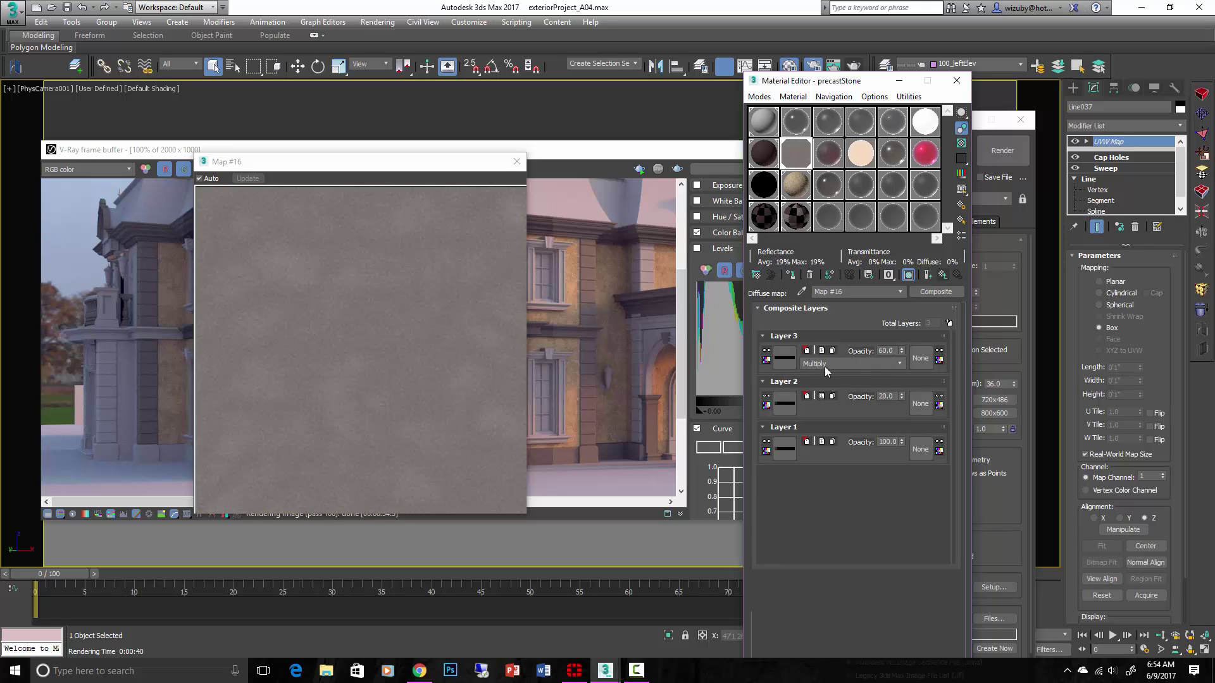
pyautogui.doubleClick(890, 351)
pyautogui.click(534, 308)
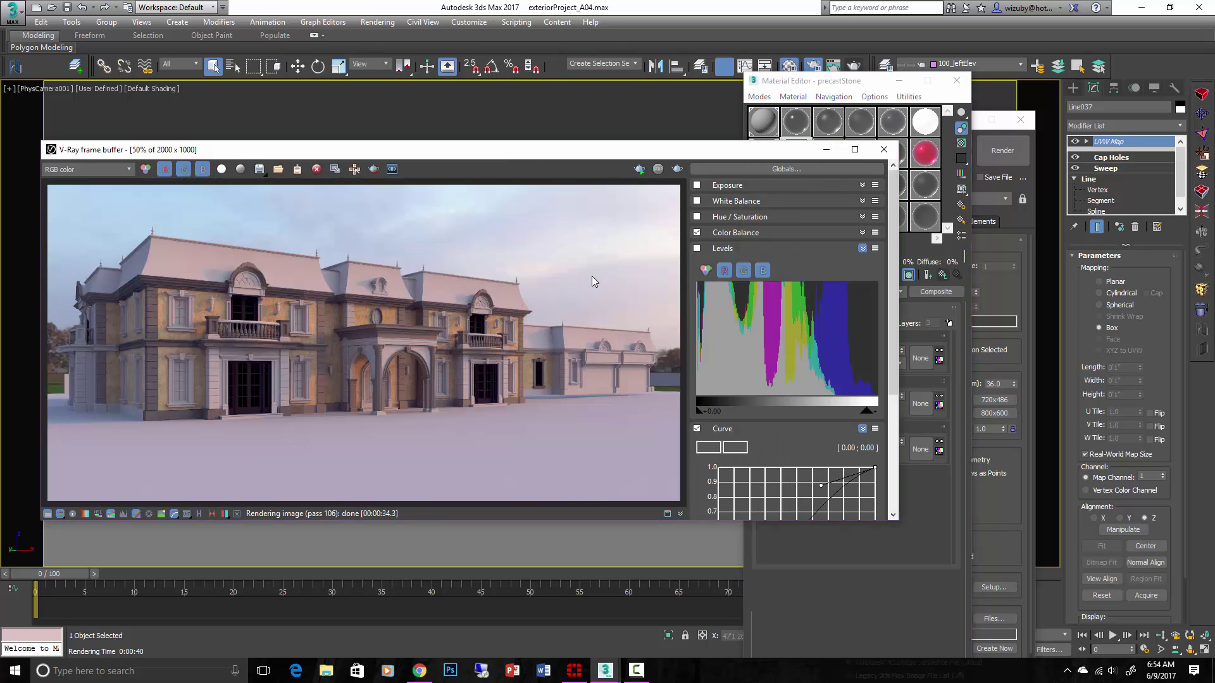
pyautogui.click(677, 168)
# Examine the new render around the corner wing's ground-floor window, corner stones and wall base.
pyautogui.scroll(1, 172, 355)
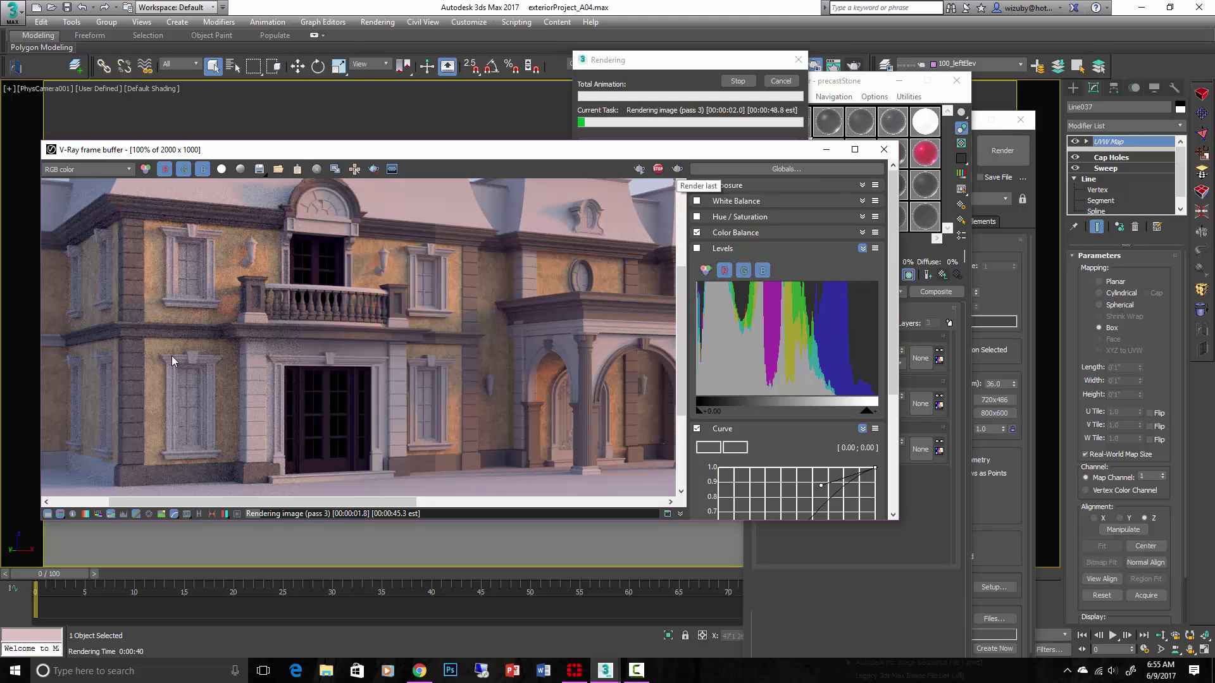
pyautogui.scroll(1, 172, 356)
pyautogui.moveTo(172, 356); pyautogui.dragTo(407, 317, button='middle')
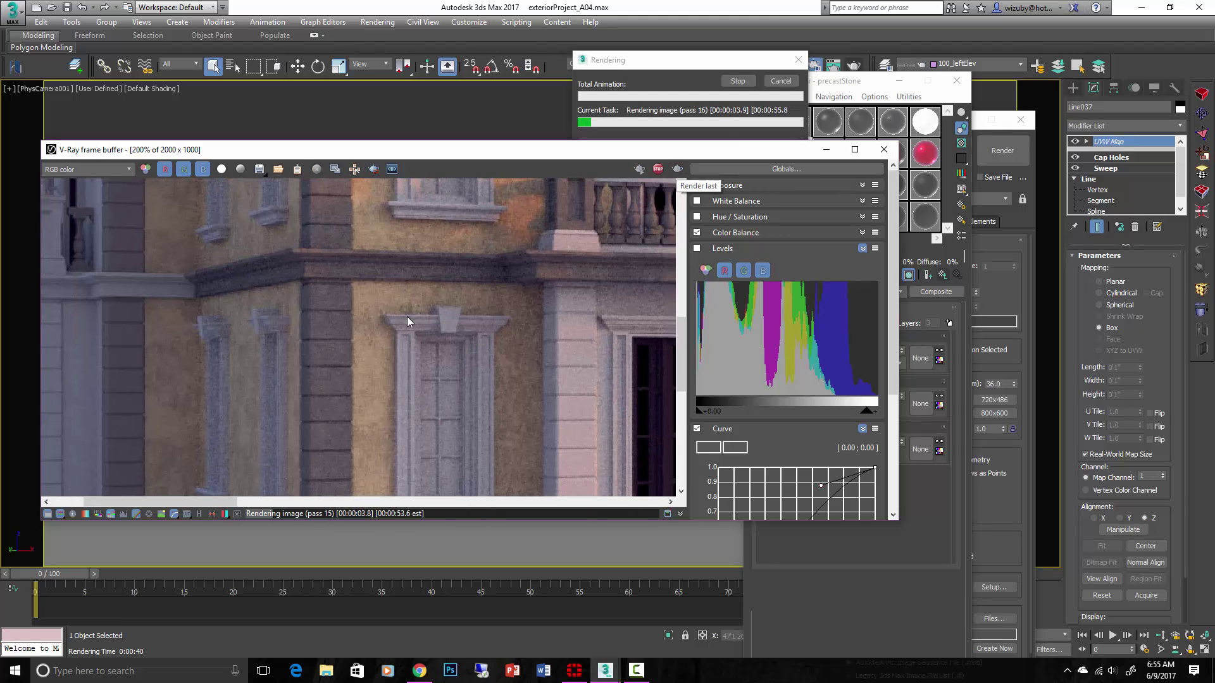
pyautogui.moveTo(404, 378); pyautogui.dragTo(412, 311, button='middle')
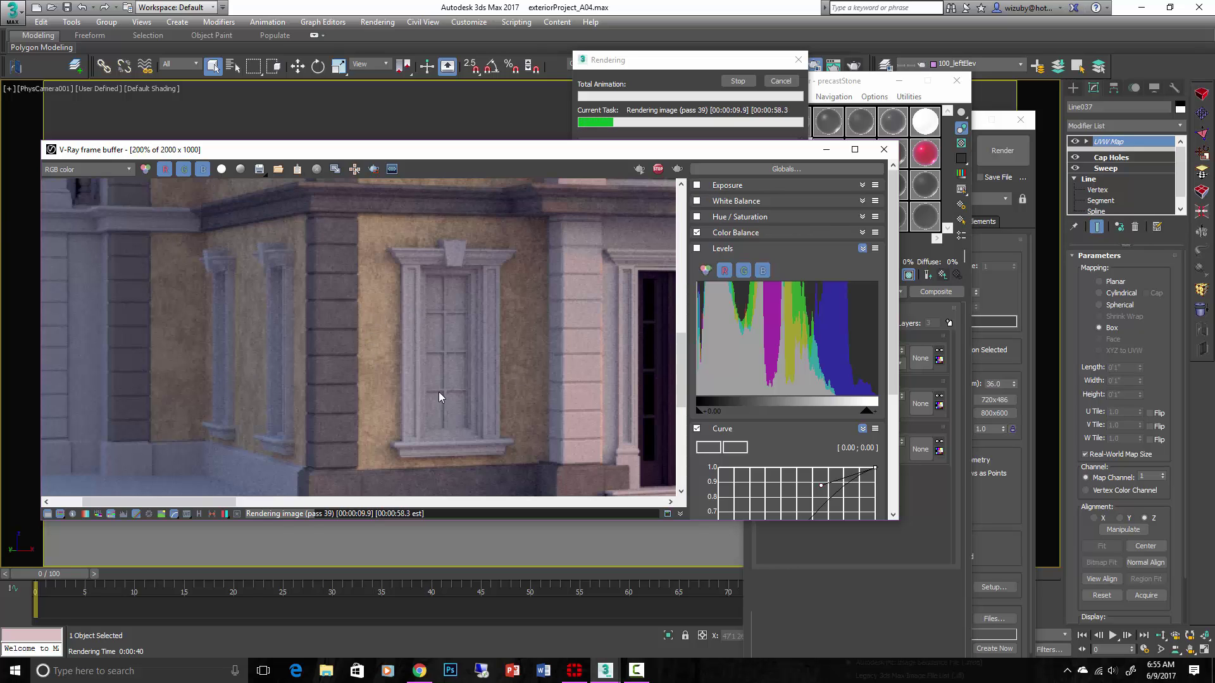
pyautogui.moveTo(493, 415); pyautogui.dragTo(454, 371, button='middle')
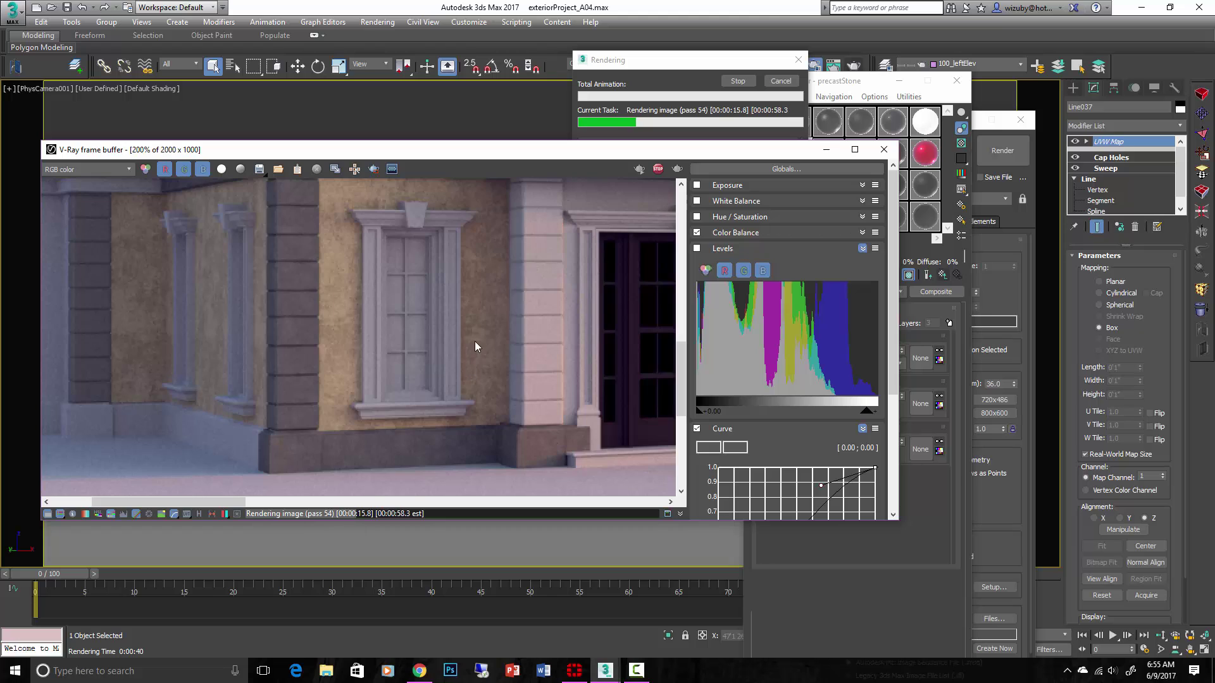
pyautogui.scroll(-1, 443, 333)
pyautogui.scroll(1, 405, 270)
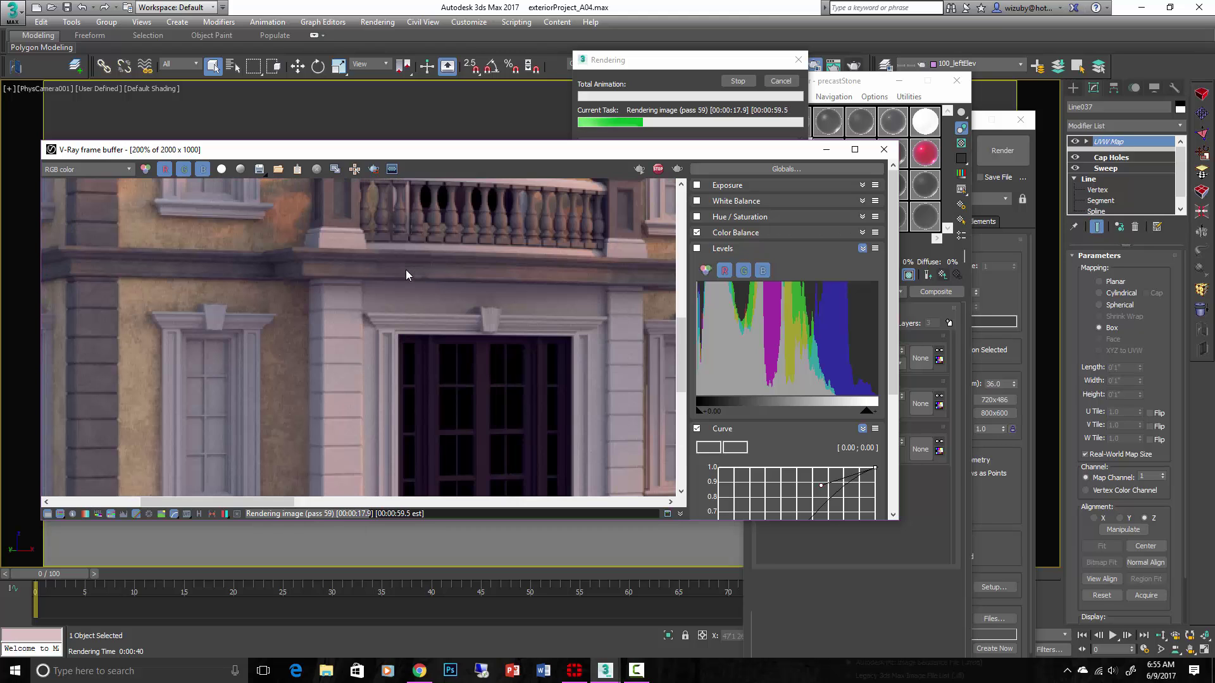
# Examine the dirt effect on the rendered balcony, stone band and door surround, and close the frame buffer.
pyautogui.moveTo(405, 270); pyautogui.dragTo(530, 379, button='middle')
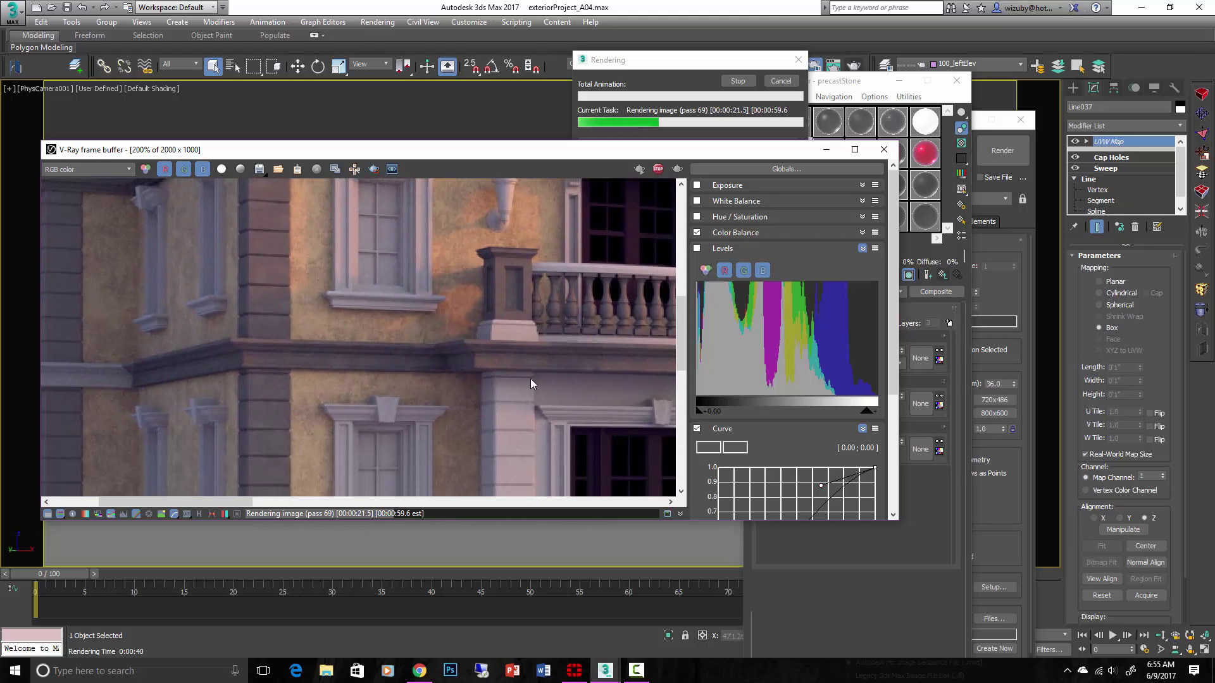
pyautogui.scroll(-1, 530, 379)
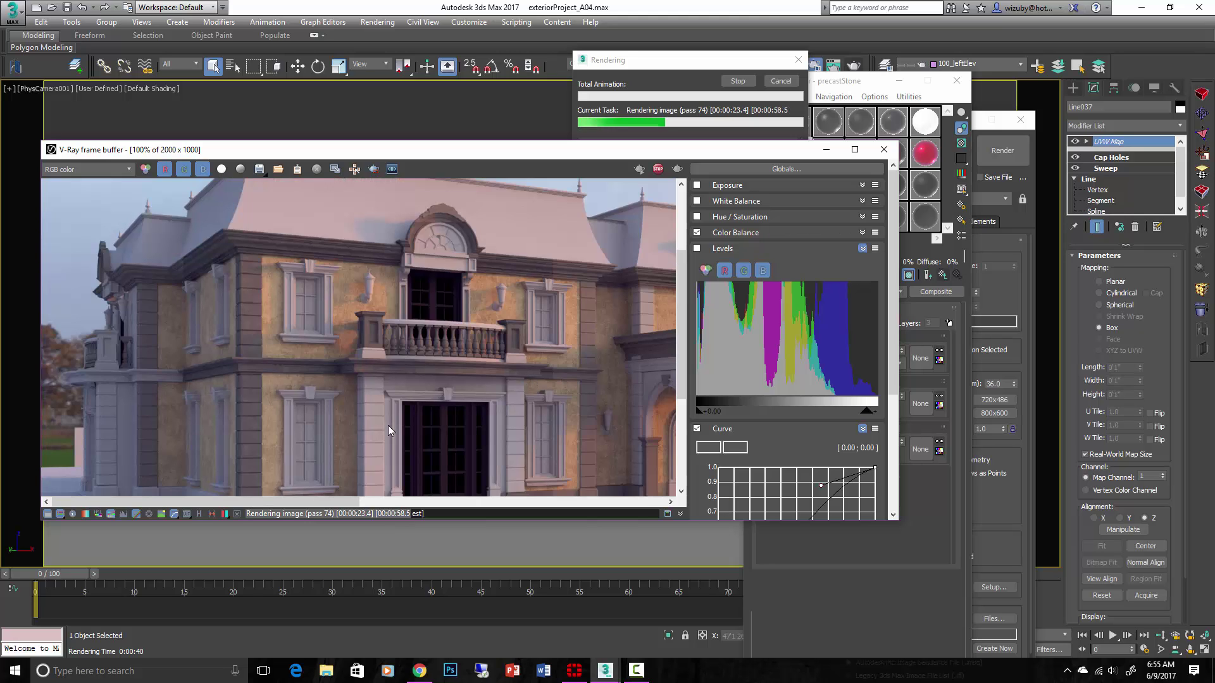
pyautogui.scroll(1, 302, 346)
pyautogui.moveTo(302, 346); pyautogui.dragTo(427, 381, button='middle')
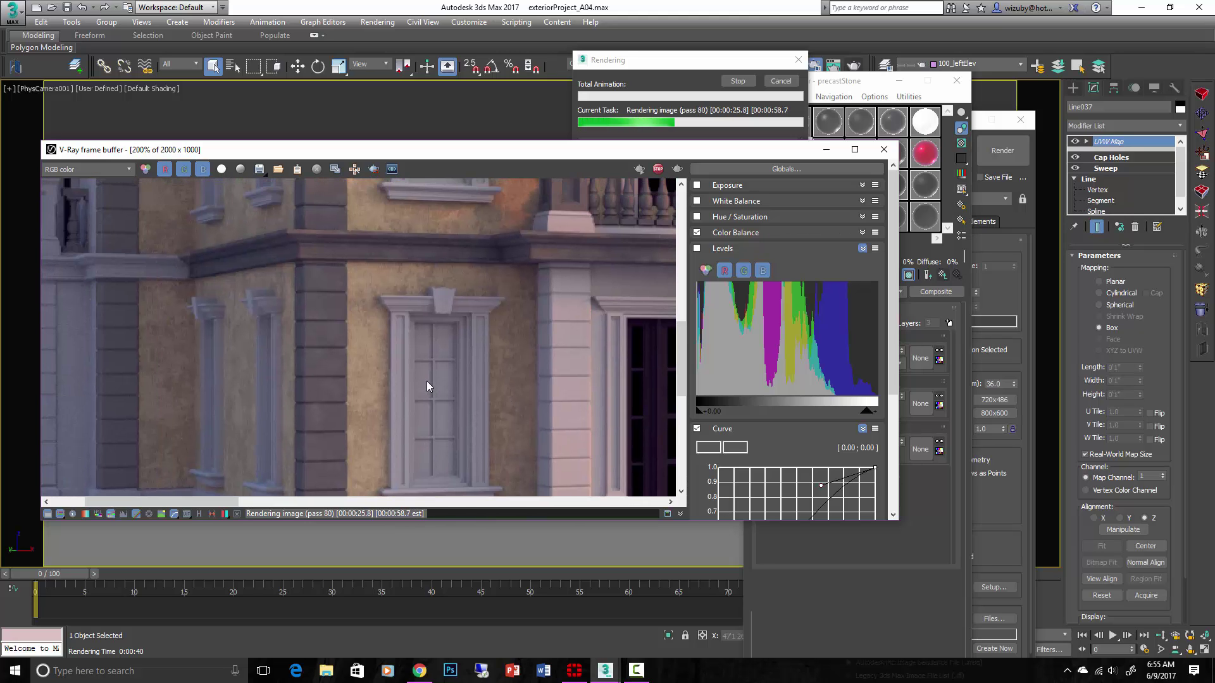
pyautogui.scroll(-1, 447, 348)
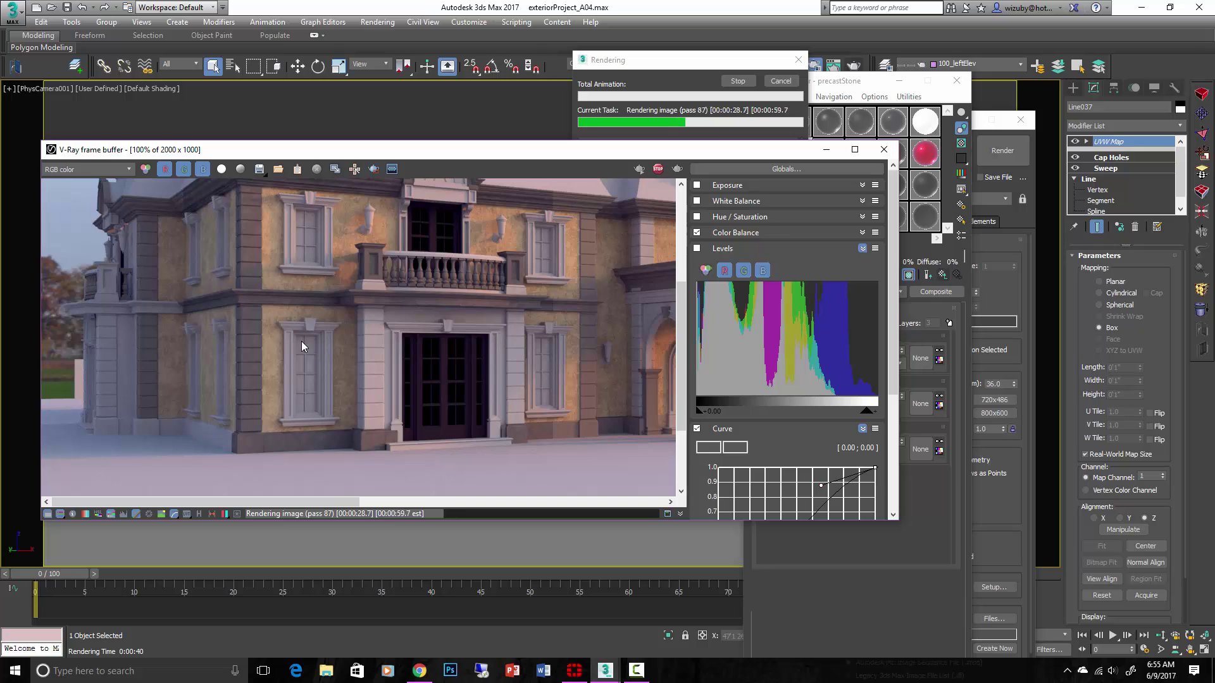
pyautogui.moveTo(341, 341); pyautogui.dragTo(346, 369, button='middle')
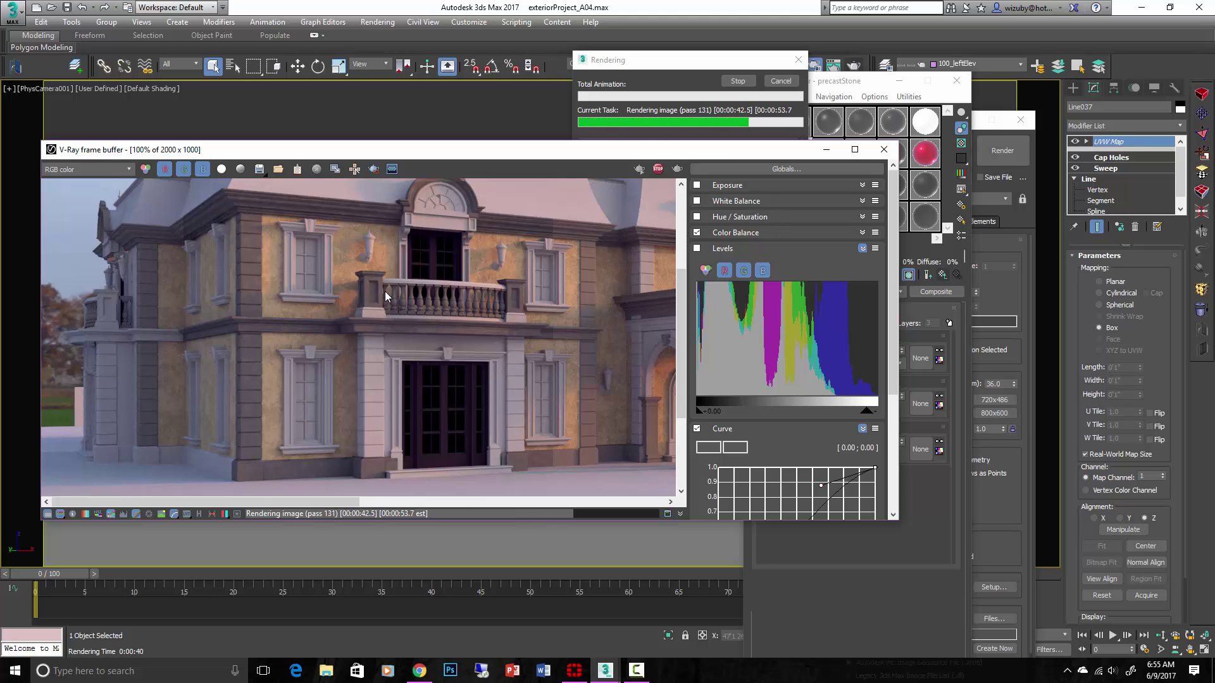
pyautogui.scroll(-3, 385, 291)
pyautogui.scroll(3, 232, 339)
pyautogui.moveTo(233, 339); pyautogui.dragTo(603, 322, button='middle')
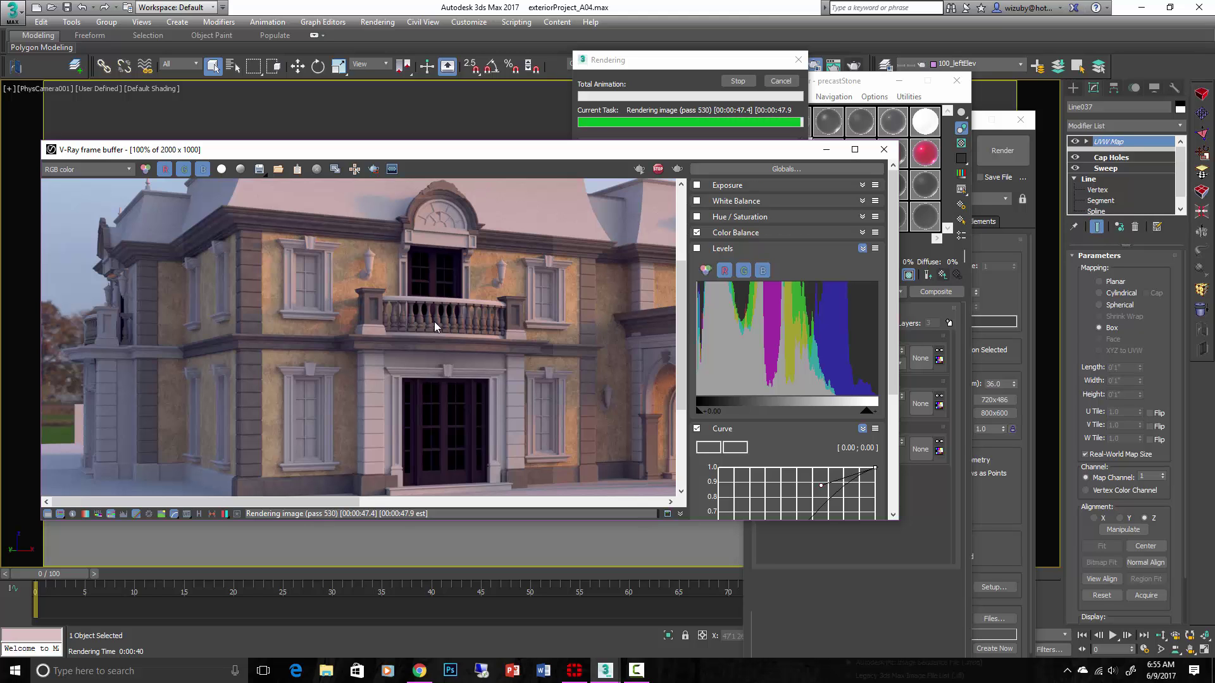
pyautogui.scroll(-2, 443, 326)
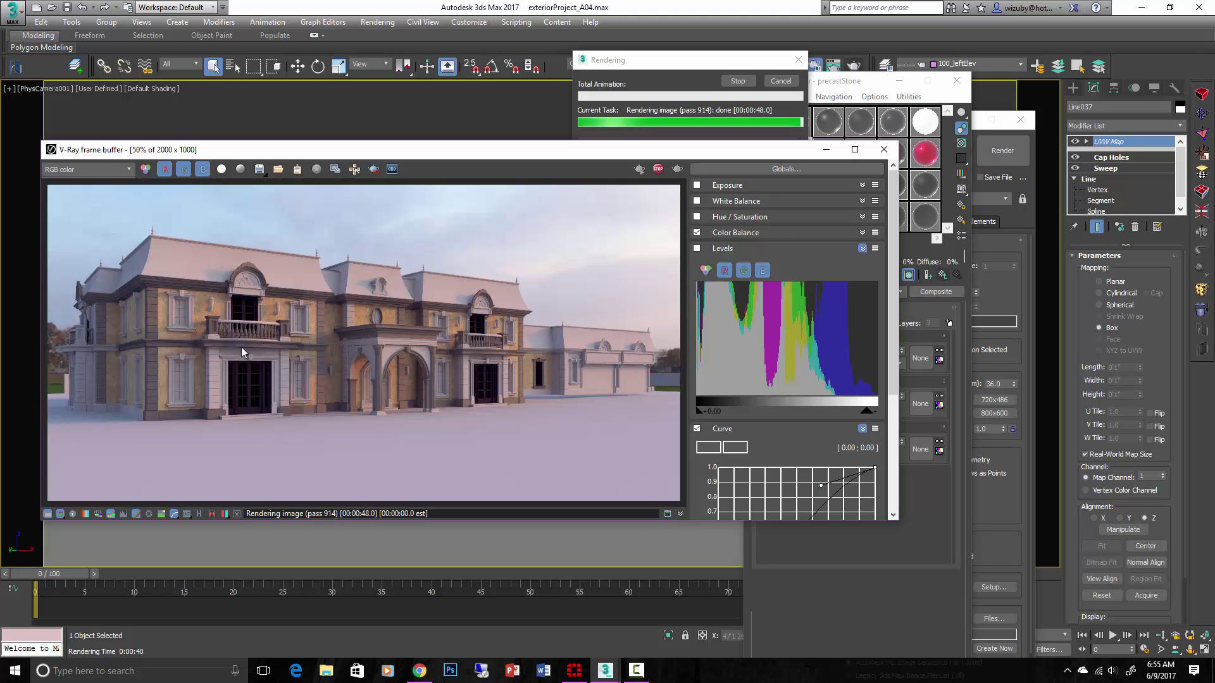
pyautogui.scroll(4, 217, 355)
pyautogui.moveTo(336, 347); pyautogui.dragTo(514, 340, button='middle')
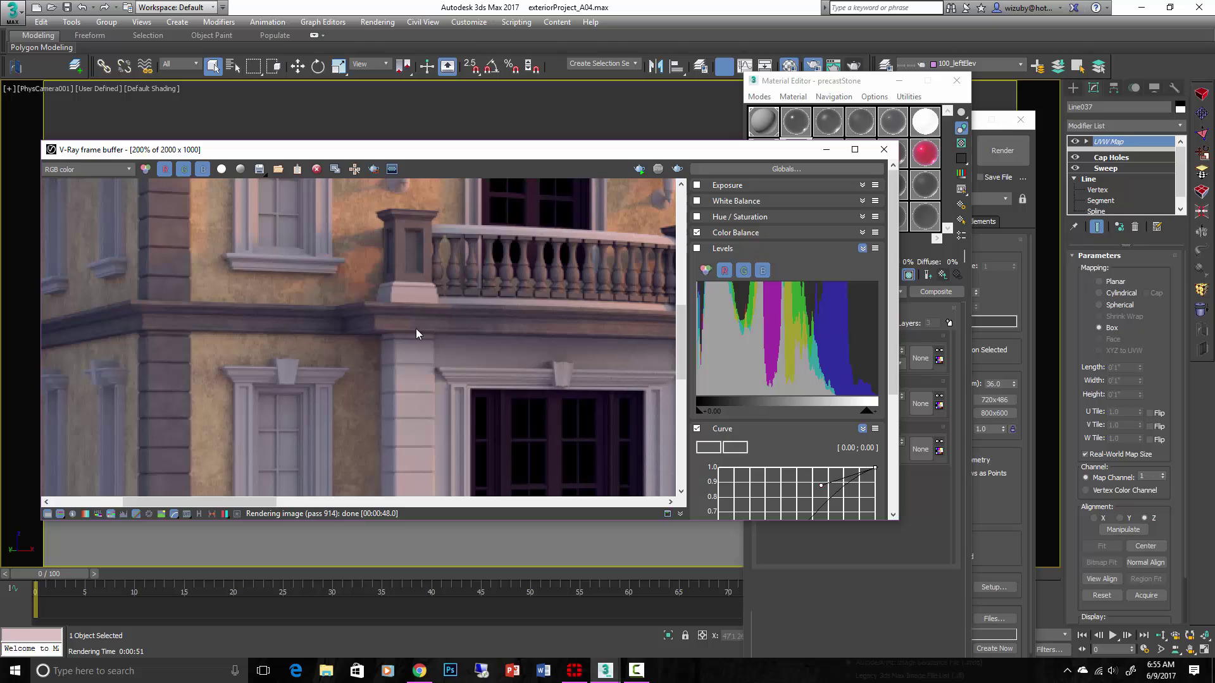
pyautogui.scroll(-2, 416, 329)
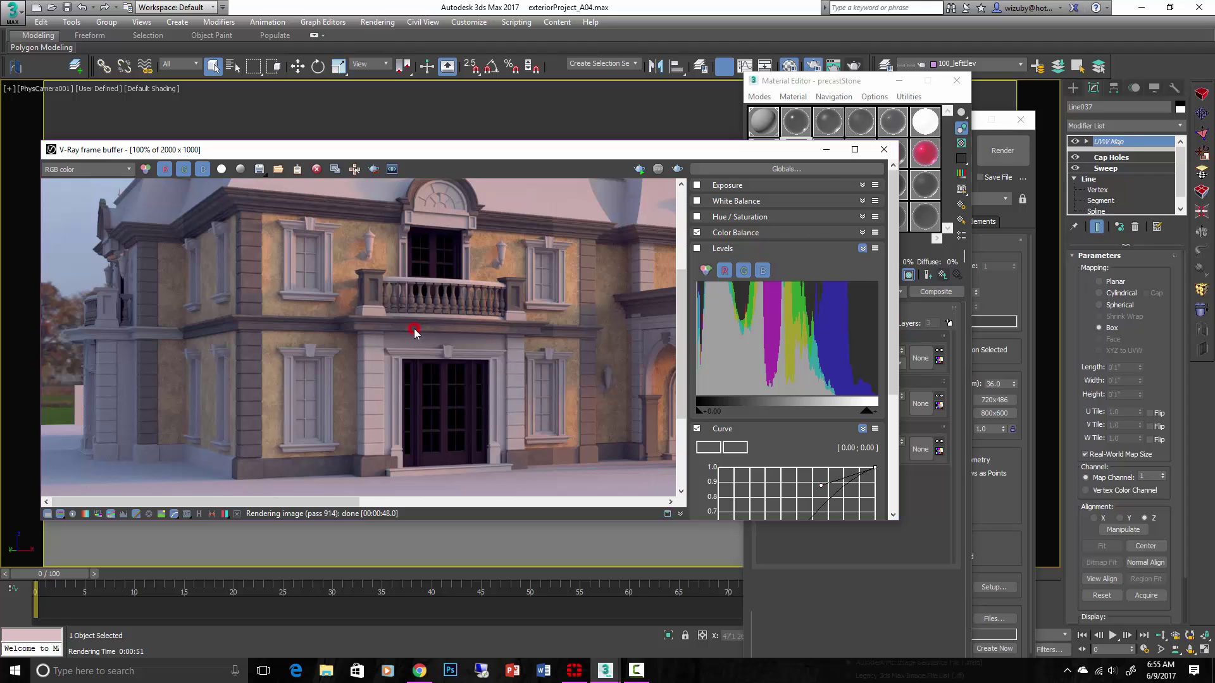
pyautogui.click(884, 149)
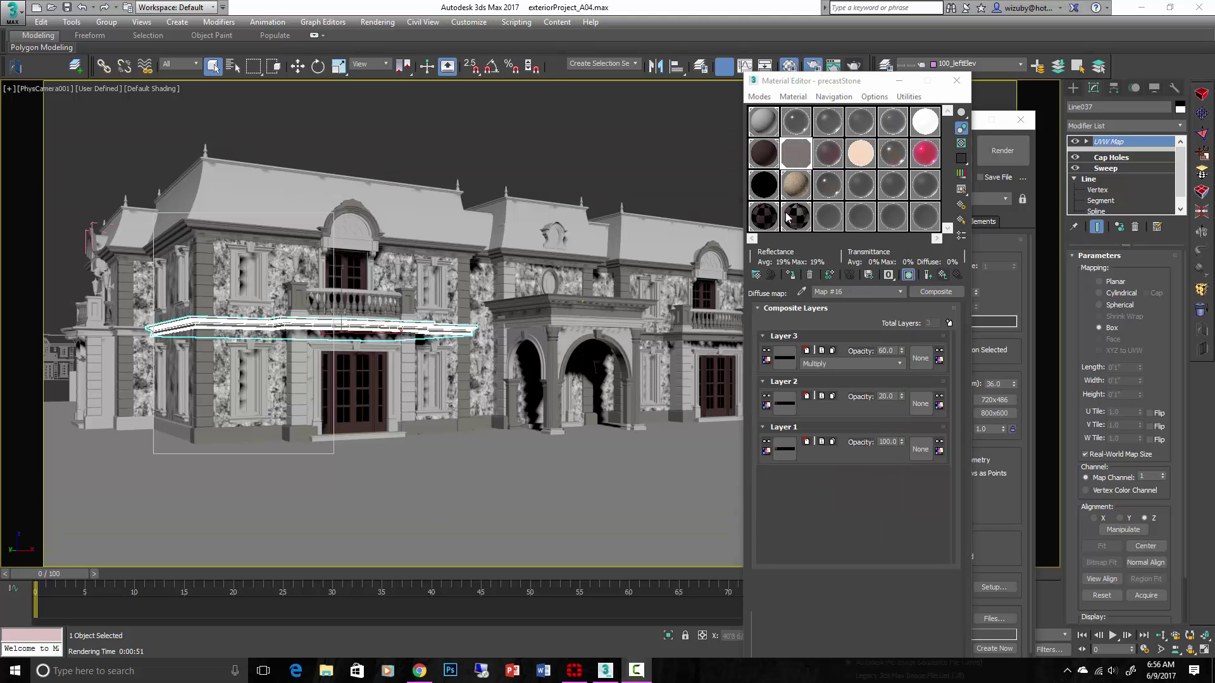
# Set the glass material's reflection color to light grey and show the checkered background in its enlarged preview.
pyautogui.click(763, 186)
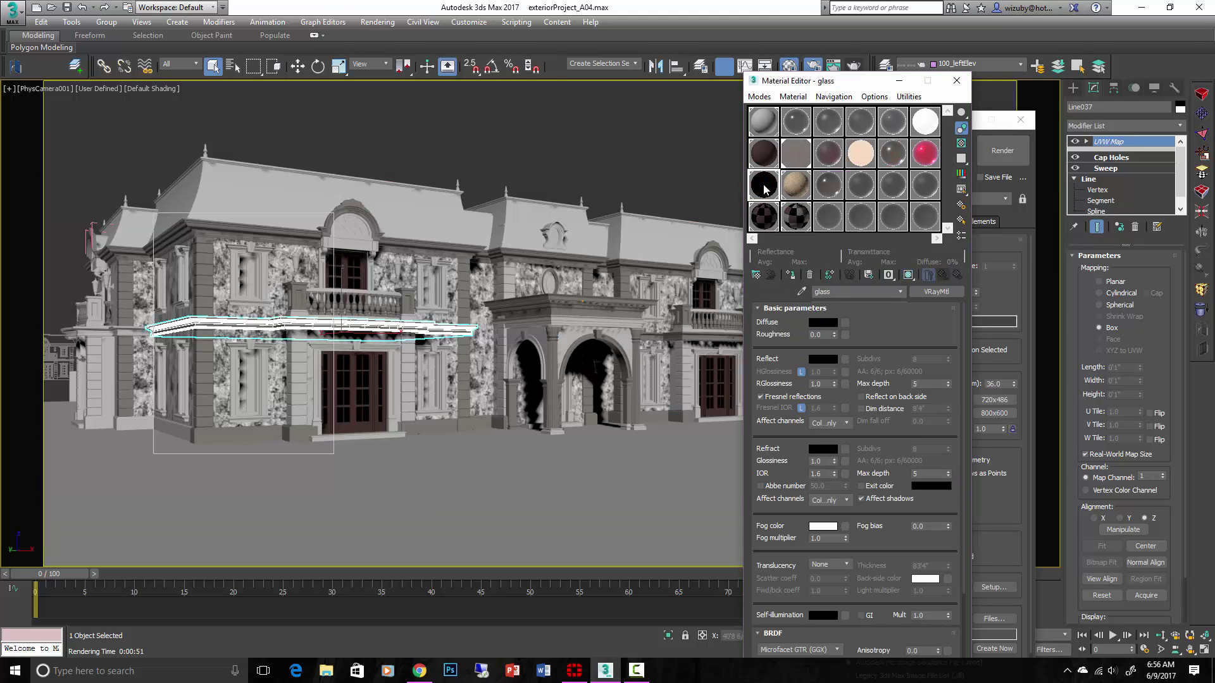
pyautogui.moveTo(868, 333)
pyautogui.mouseDown()
pyautogui.moveTo(869, 314)
pyautogui.moveTo(869, 334)
pyautogui.mouseUp()
pyautogui.click(822, 359)
pyautogui.click(460, 146)
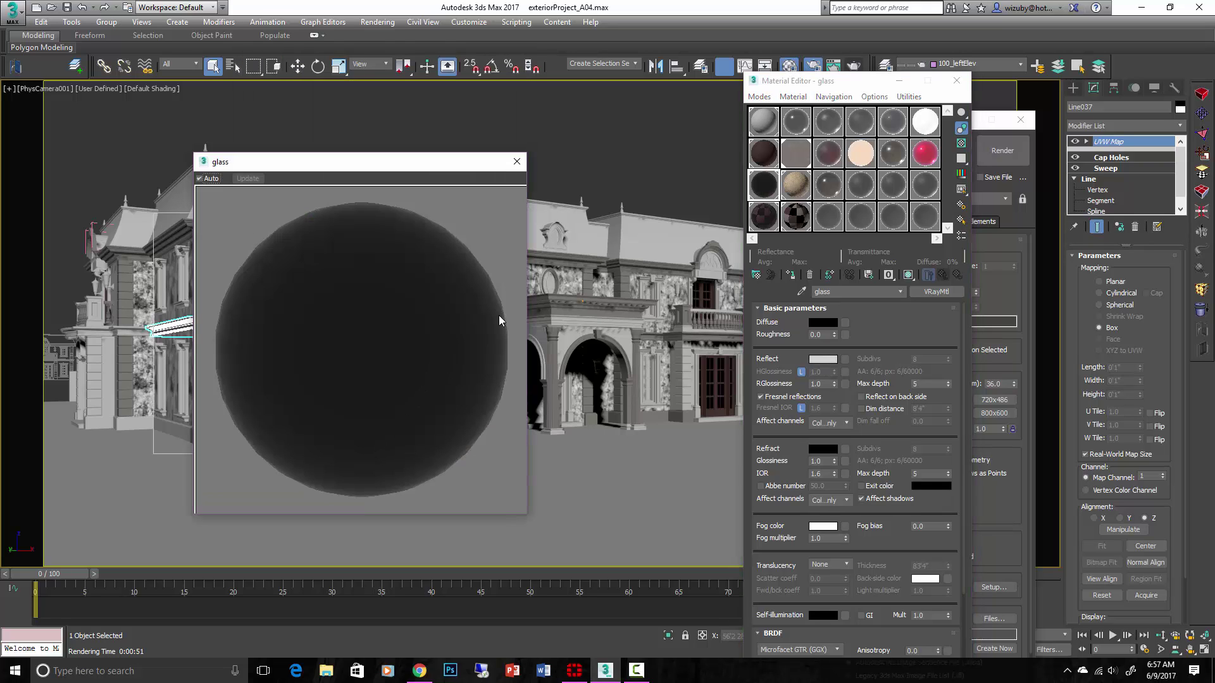
pyautogui.click(959, 144)
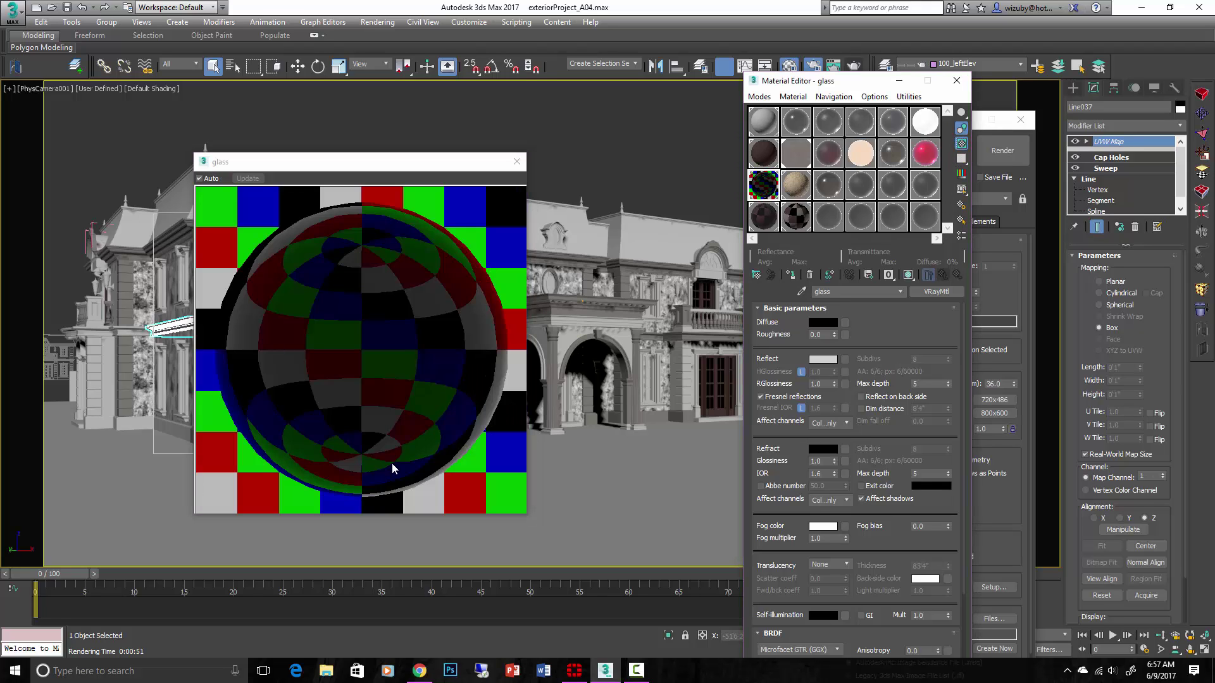
# Unlock the glass material's Fresnel IOR and set it to 3.2.
pyautogui.click(802, 409)
pyautogui.click(820, 408)
pyautogui.write('3.2')
pyautogui.press('Return')
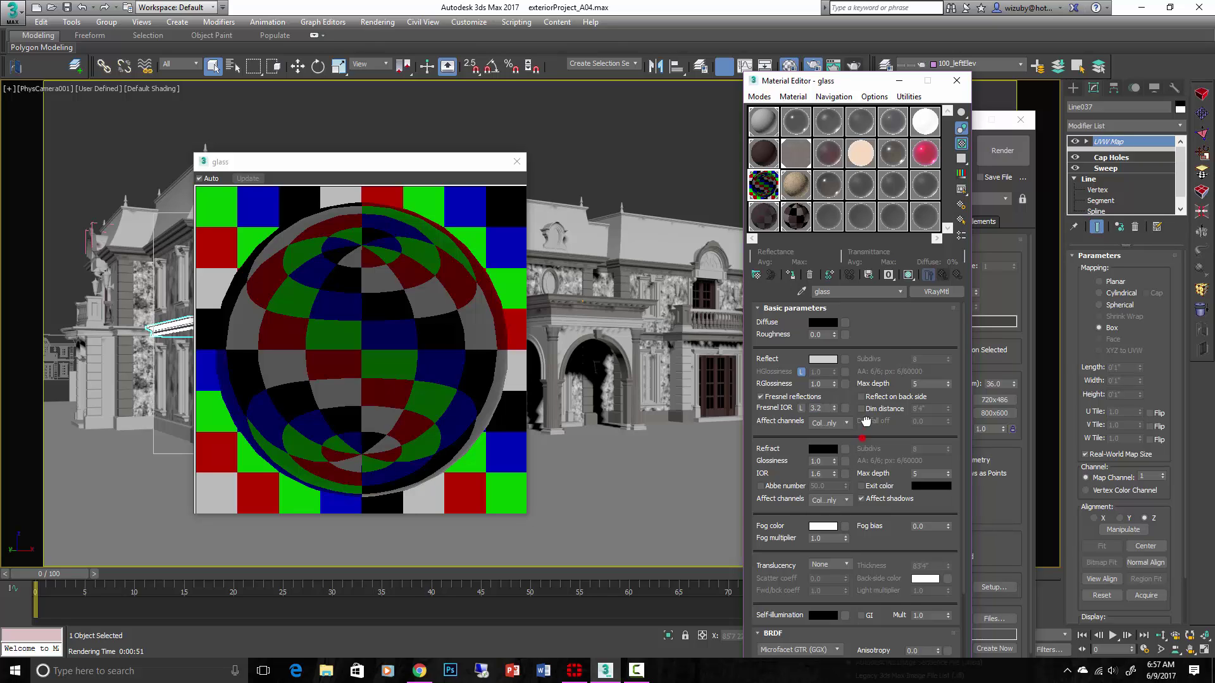
# Set the glass material's refraction color to a neutral grey with a value of 122.
pyautogui.scroll(-2, 864, 439)
pyautogui.click(829, 392)
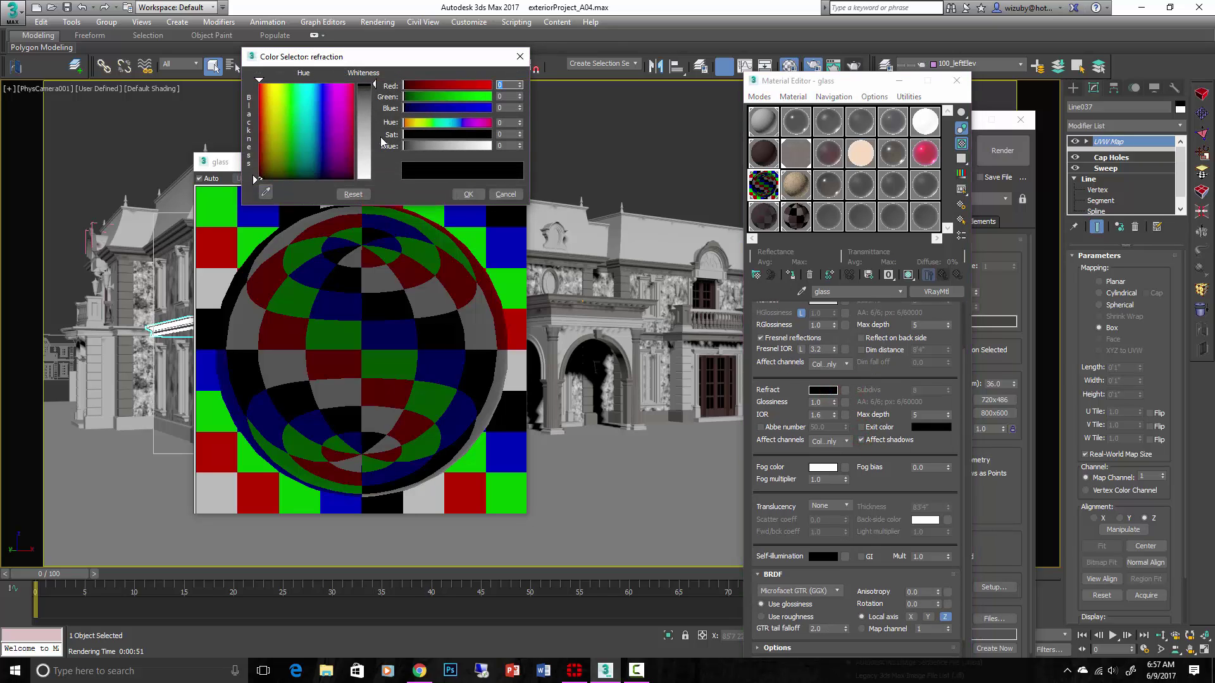
pyautogui.moveTo(405, 143); pyautogui.dragTo(445, 143)
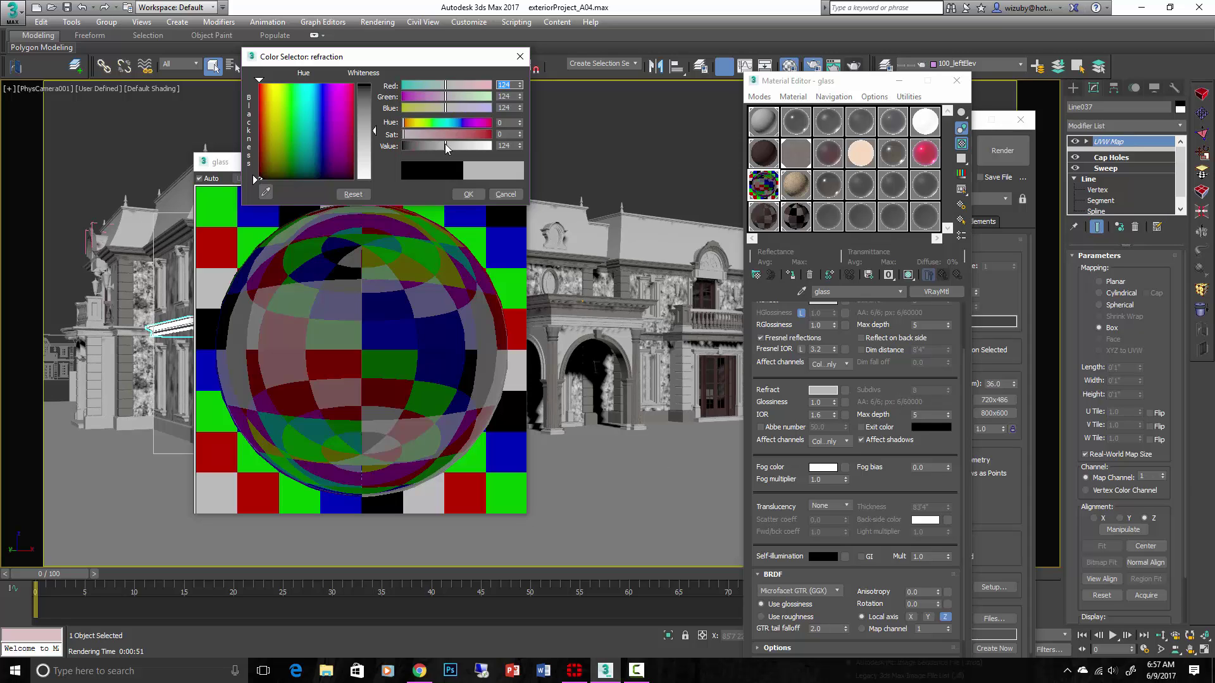
pyautogui.moveTo(446, 143)
pyautogui.mouseDown()
pyautogui.moveTo(404, 142)
pyautogui.moveTo(438, 149)
pyautogui.mouseUp()
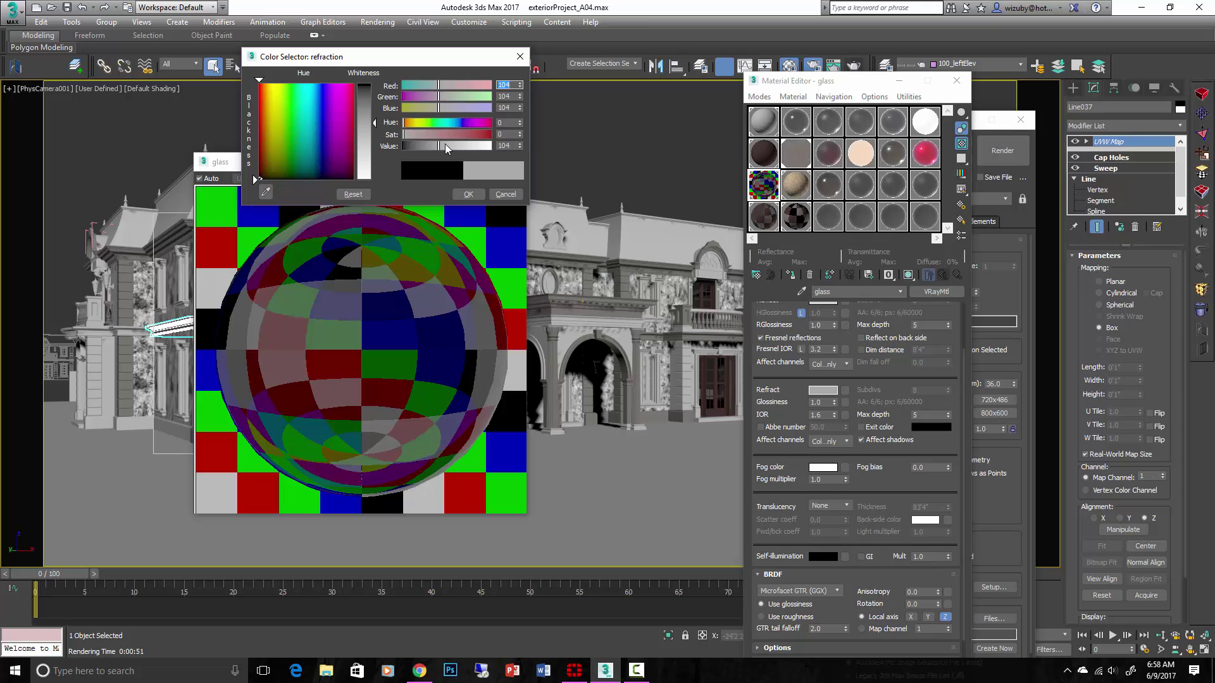
pyautogui.moveTo(445, 144); pyautogui.dragTo(451, 145)
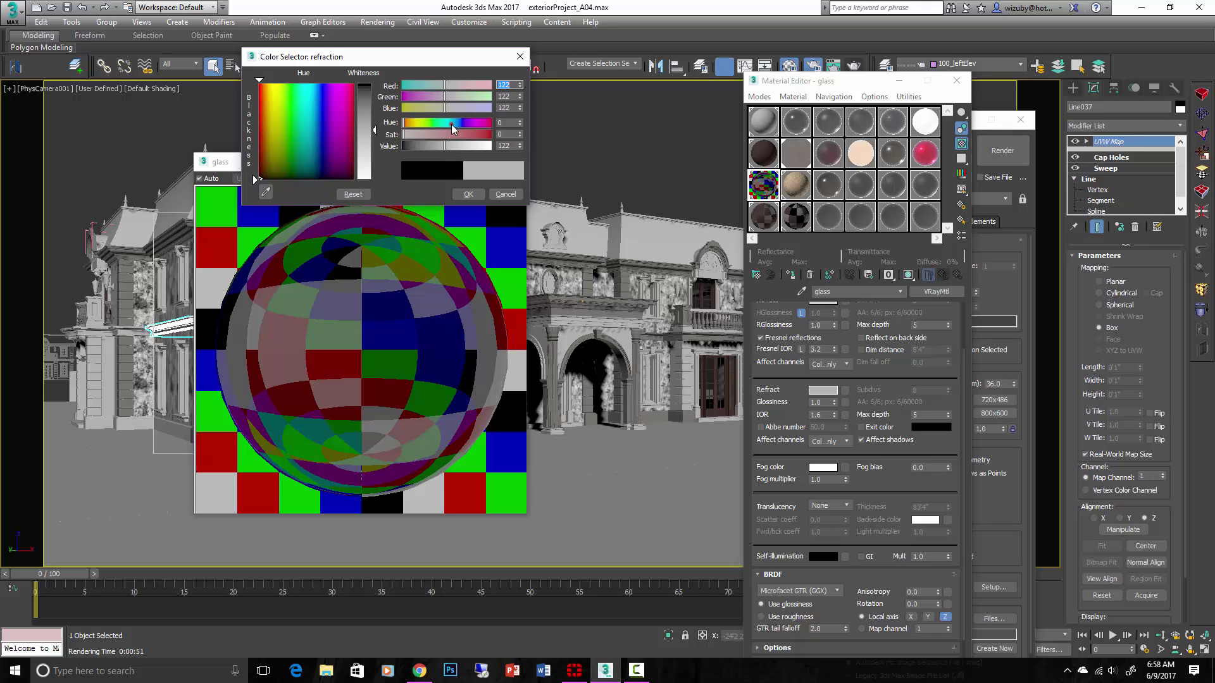
# Try a blue tint on the glass refraction color with hue 143 and saturation 232, and remove the saturation again.
pyautogui.click(451, 122)
pyautogui.moveTo(374, 129); pyautogui.dragTo(374, 88)
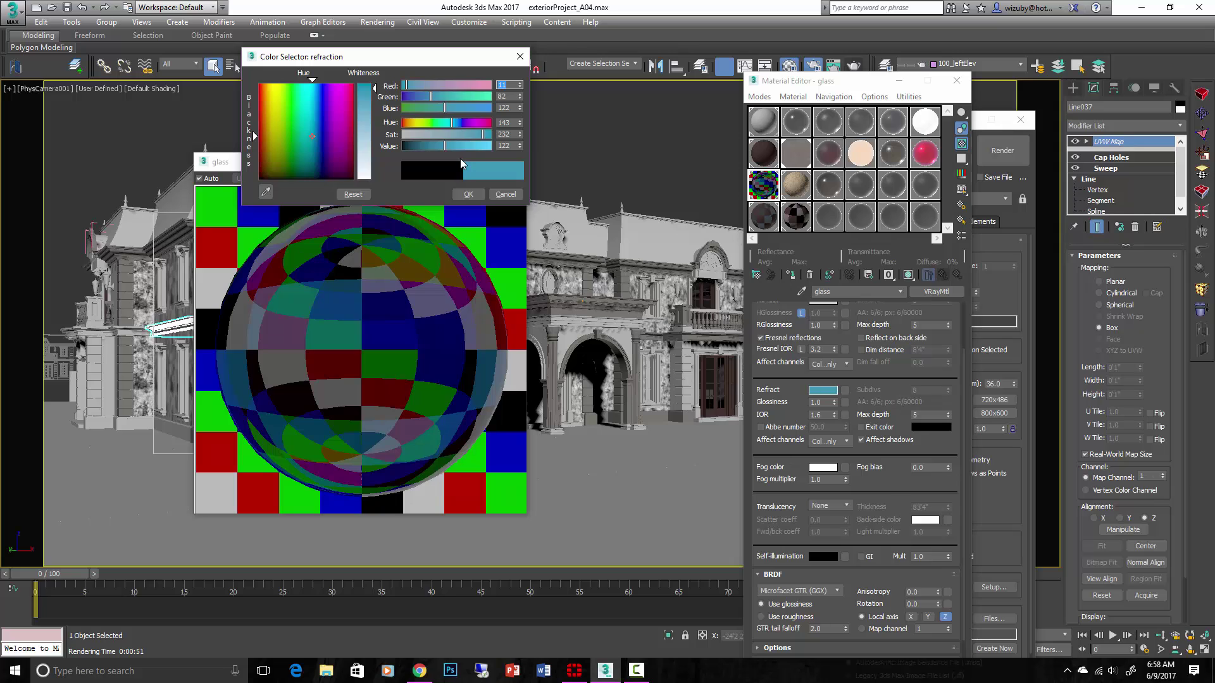
pyautogui.moveTo(487, 135); pyautogui.dragTo(354, 135)
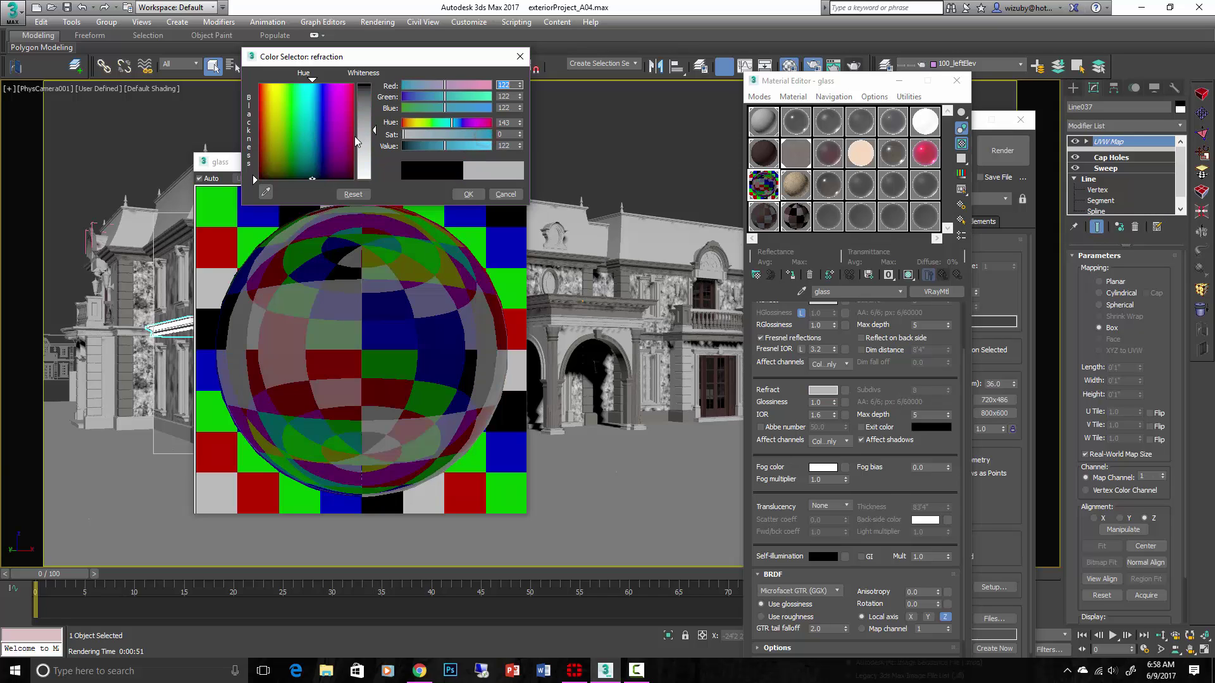
# Accept the grey refraction color, and close and reopen the glass material's enlarged preview.
pyautogui.click(469, 196)
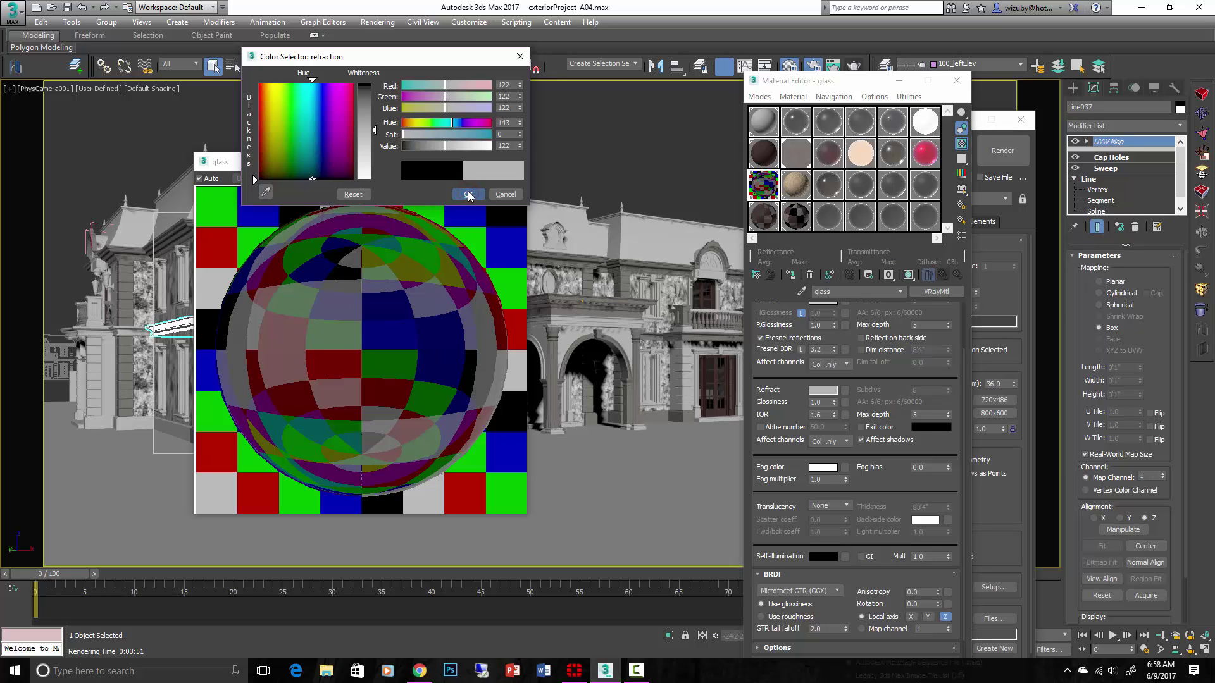
pyautogui.click(468, 196)
pyautogui.click(515, 166)
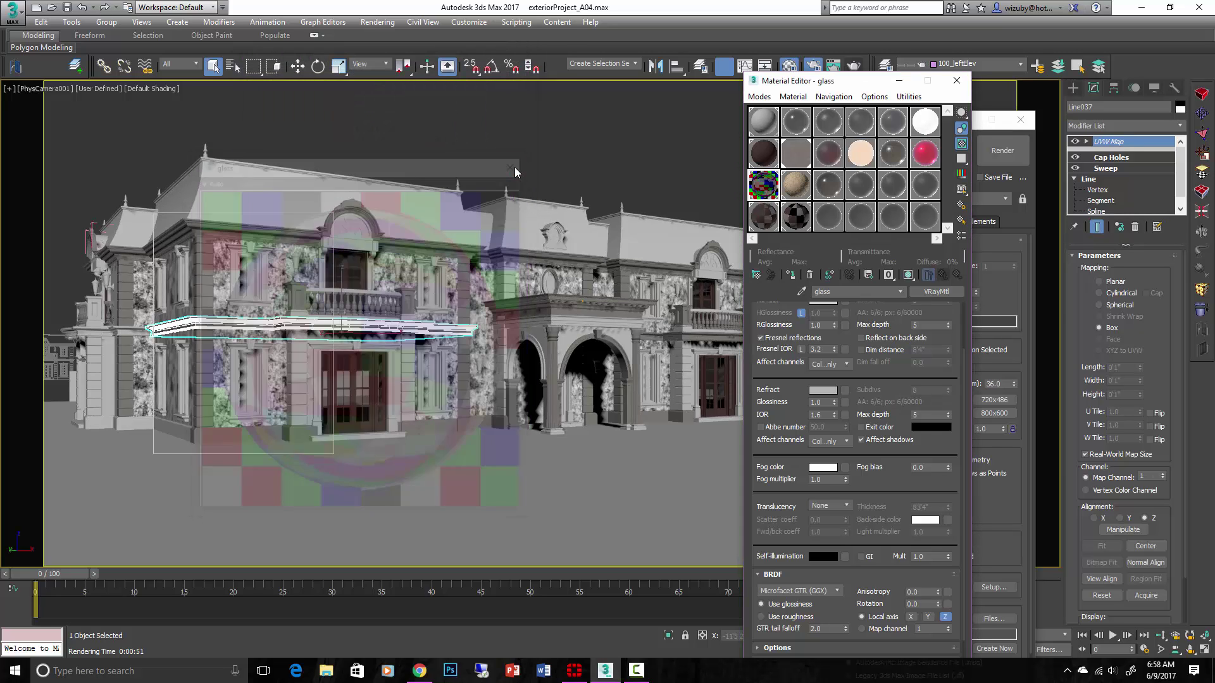
pyautogui.doubleClick(767, 187)
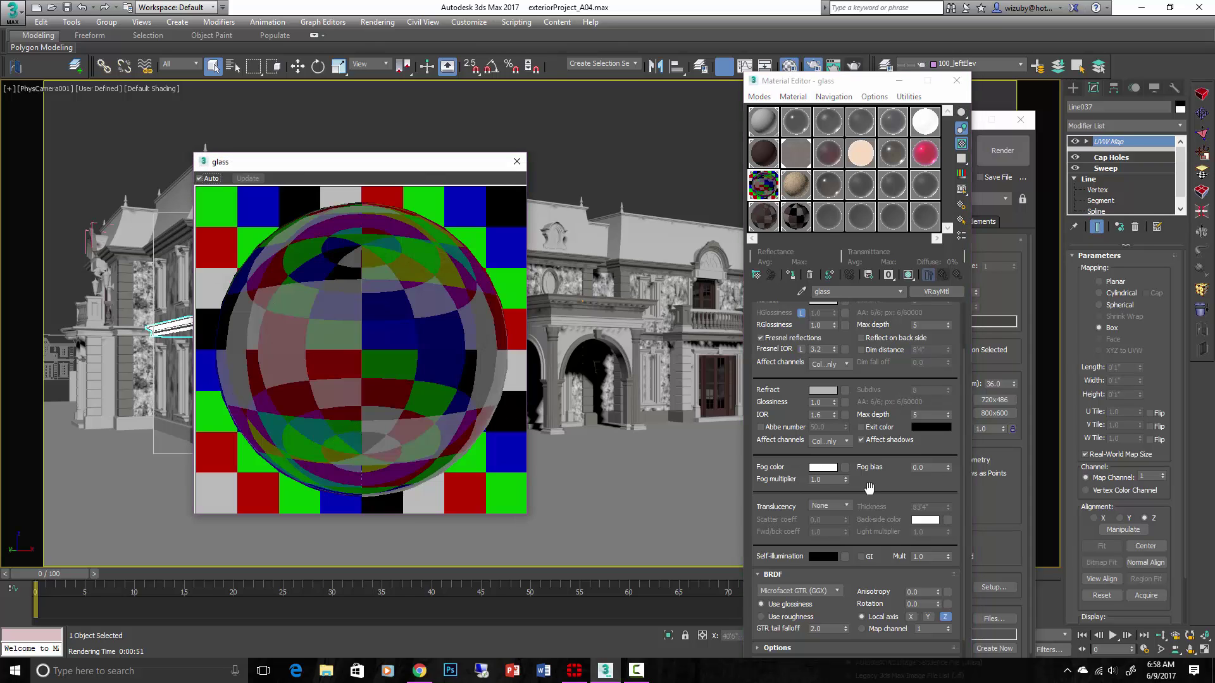
# Close the enlarged glass preview, isolate the ground-floor French door to inspect its panes up close, and end the isolation.
pyautogui.moveTo(868, 488); pyautogui.dragTo(879, 617)
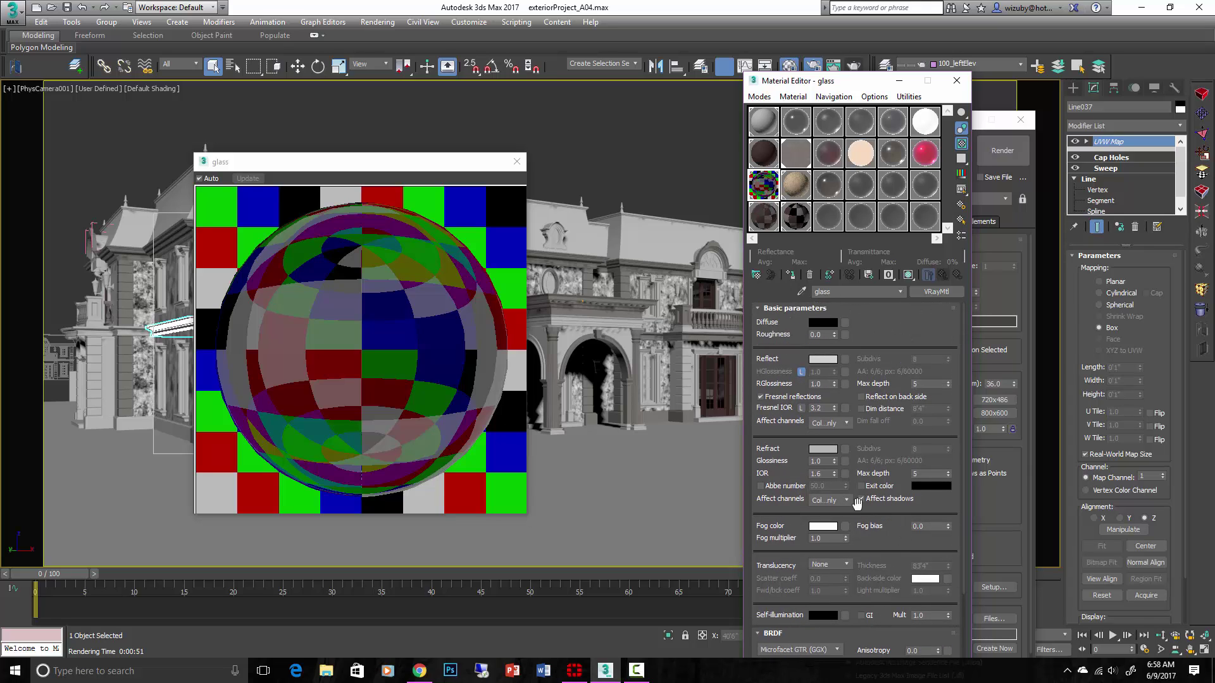
pyautogui.click(517, 162)
pyautogui.click(360, 380)
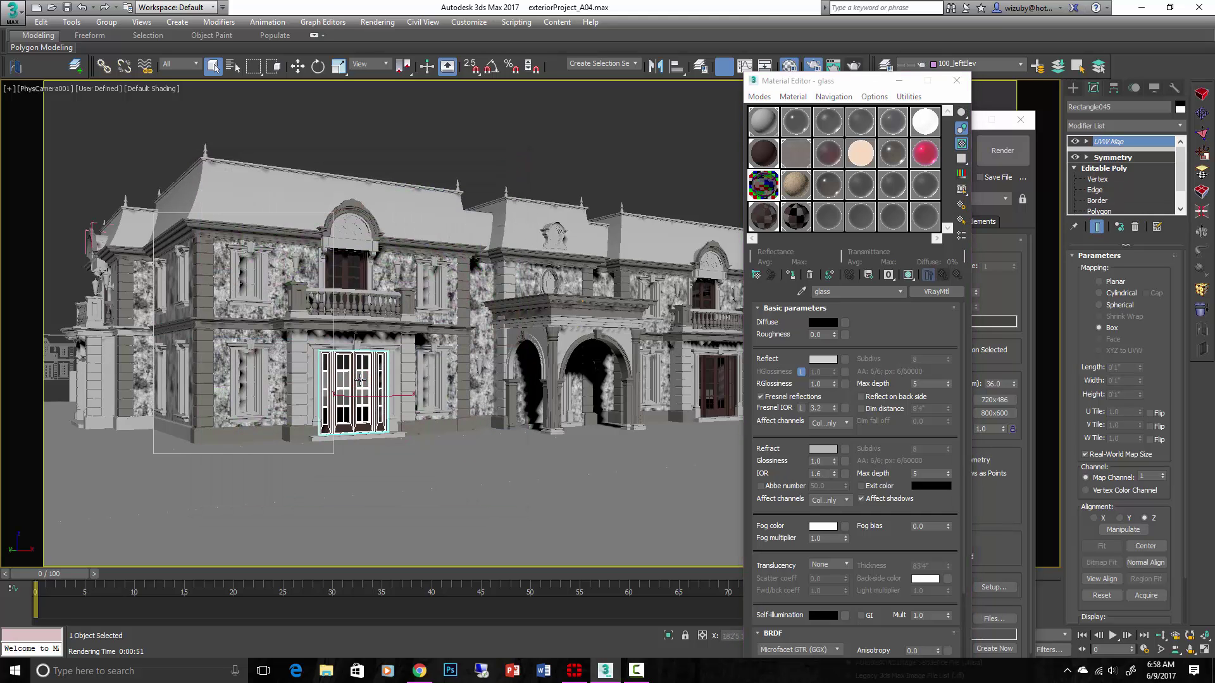
pyautogui.hotkey('alt', 'q')
pyautogui.press('u')
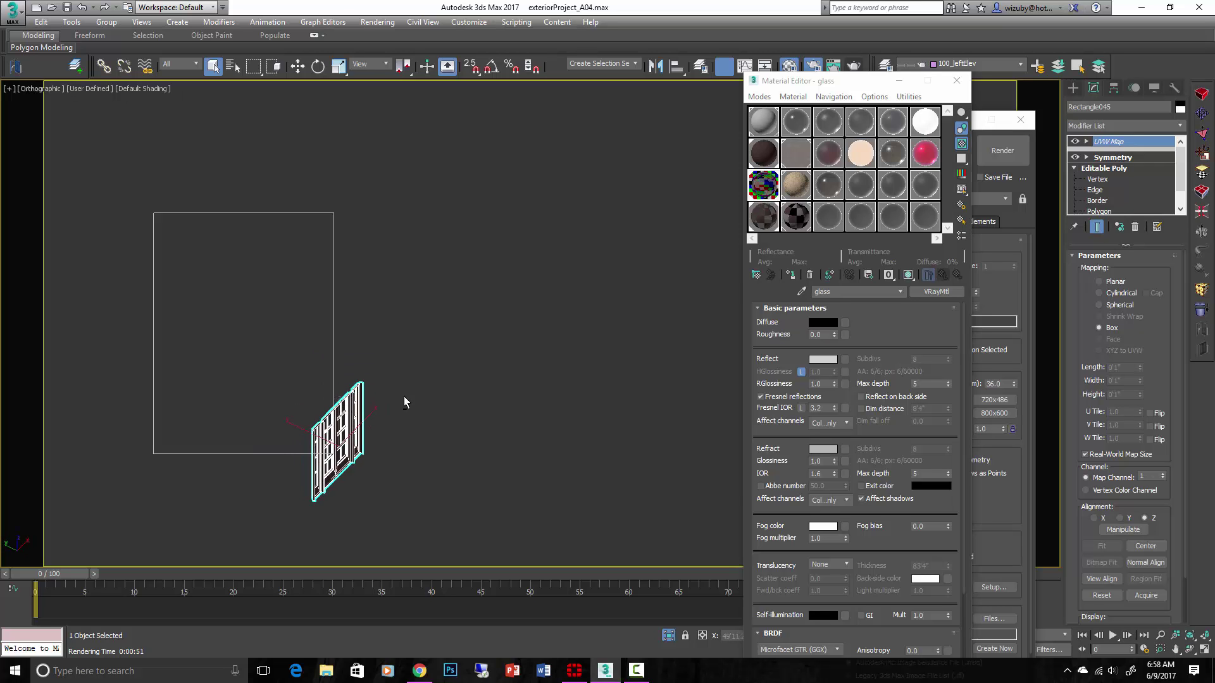
pyautogui.scroll(10, 249, 288)
pyautogui.keyDown('alt'); pyautogui.moveTo(248, 288); pyautogui.dragTo(380, 421, button='middle'); pyautogui.keyUp('alt')
pyautogui.click(670, 635)
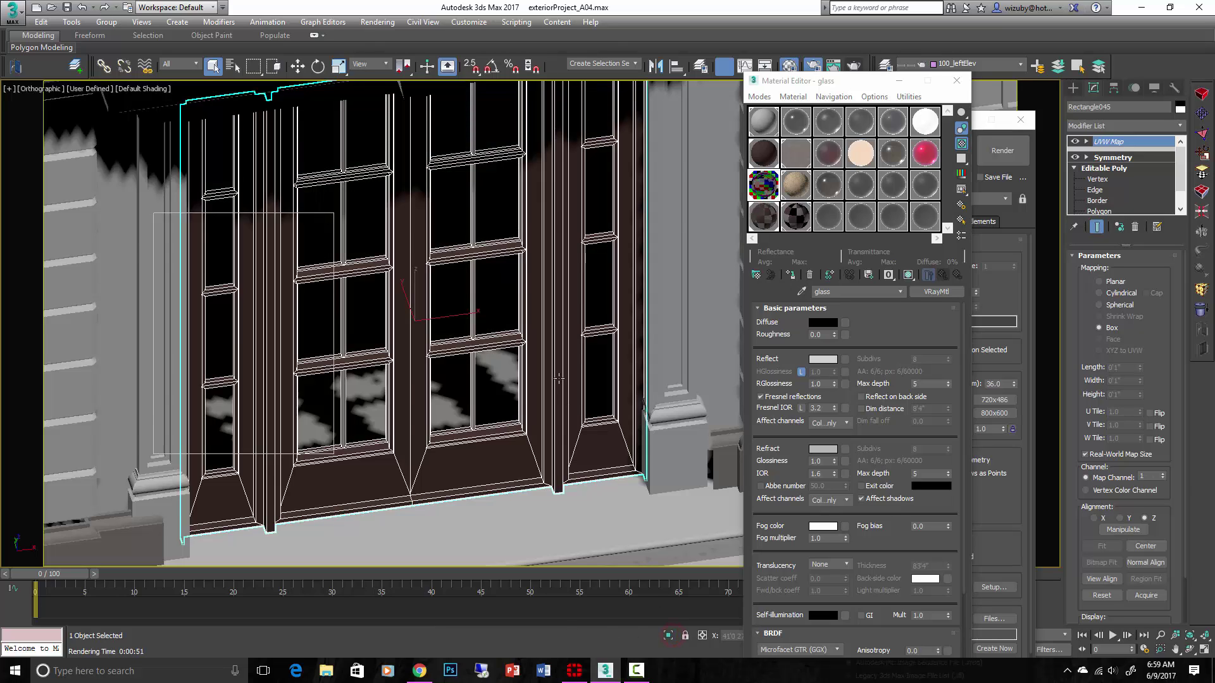
pyautogui.scroll(-3, 559, 378)
# Set the glass material's refraction IOR to 1.01, check its enlarged preview, and return to the camera view.
pyautogui.doubleClick(819, 474)
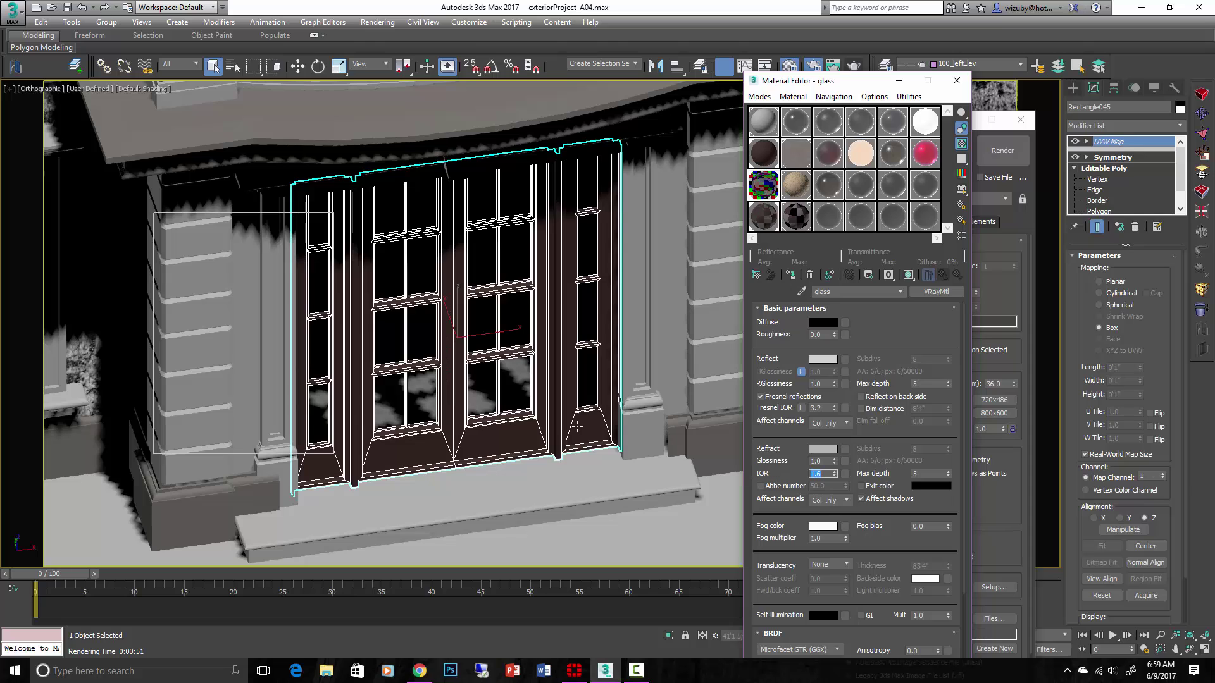
pyautogui.write('1.')
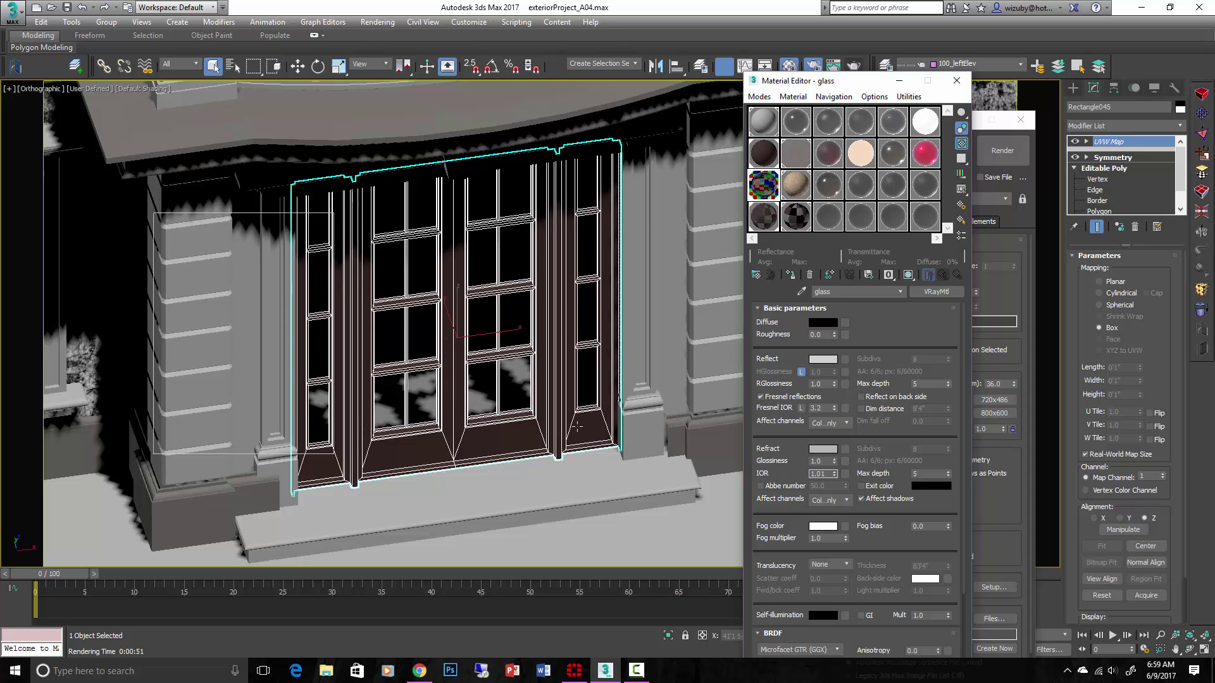
pyautogui.press('Return')
pyautogui.doubleClick(759, 187)
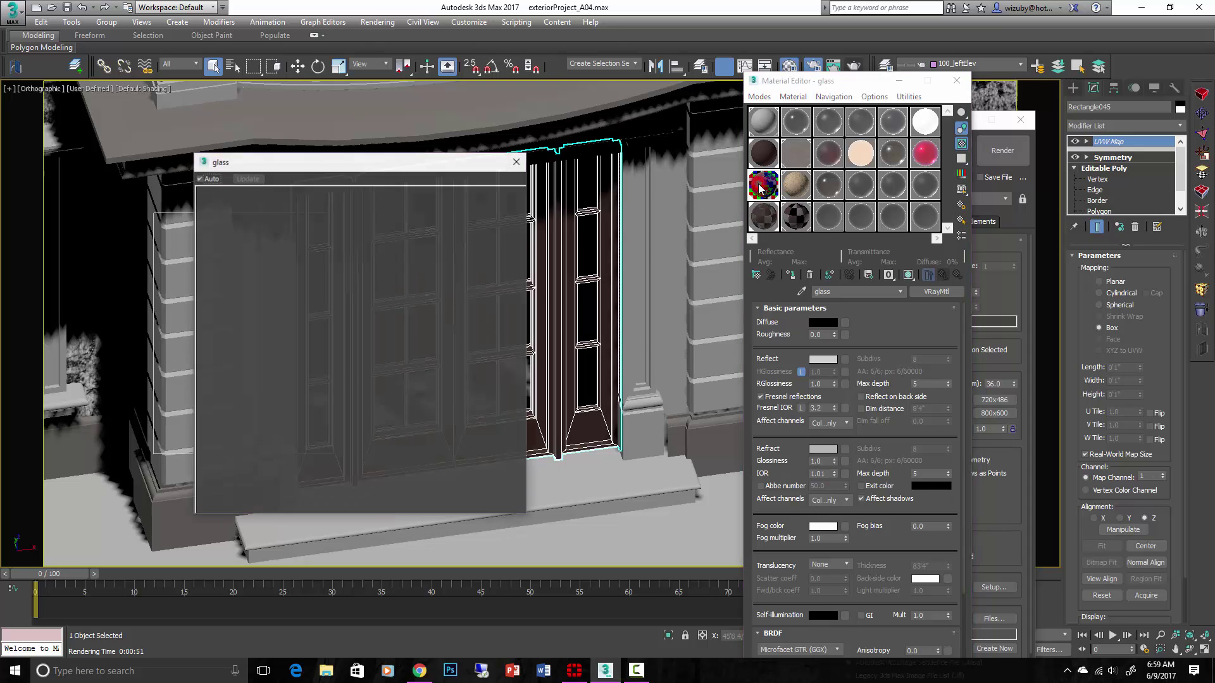
pyautogui.click(518, 163)
pyautogui.scroll(-5, 400, 388)
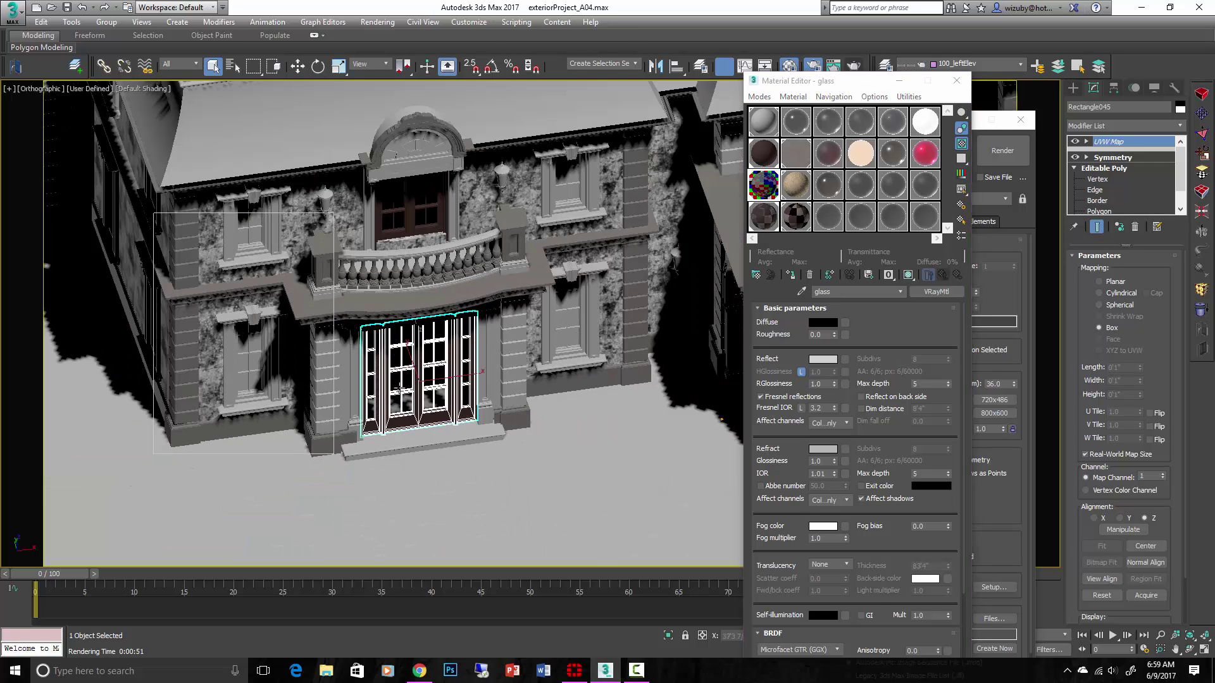
pyautogui.press('c')
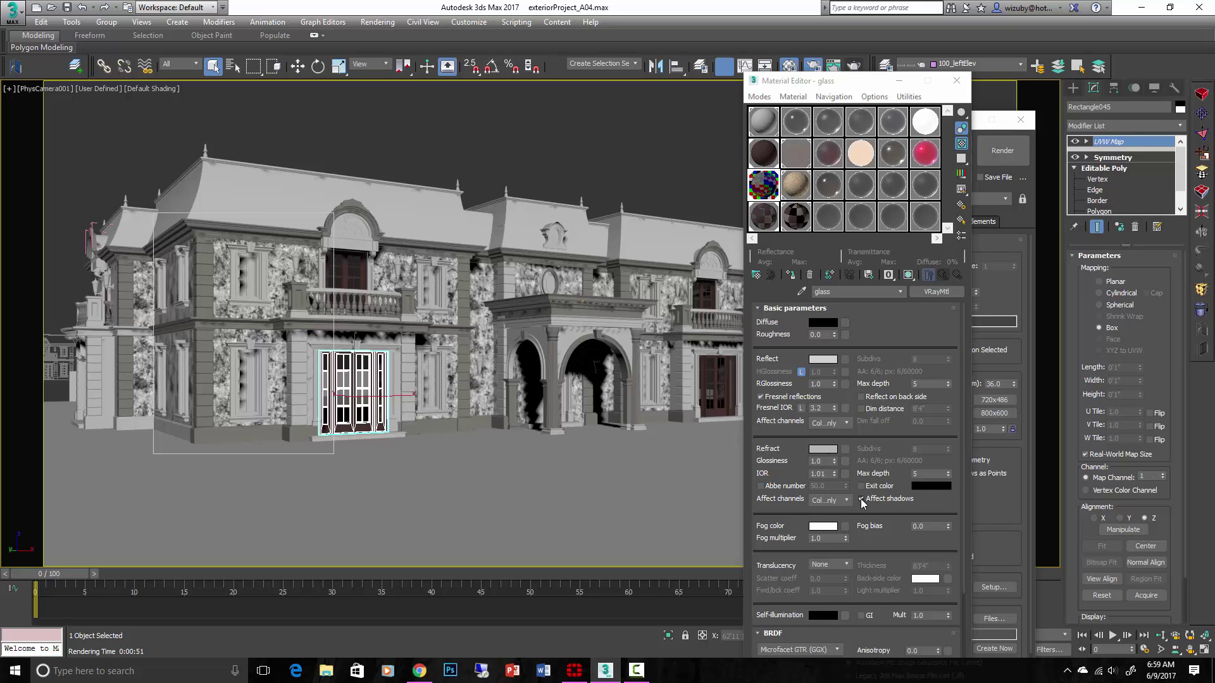
# Assign a Noise map to the glass material's bump channel and set the bump amount to 2.
pyautogui.click(886, 314)
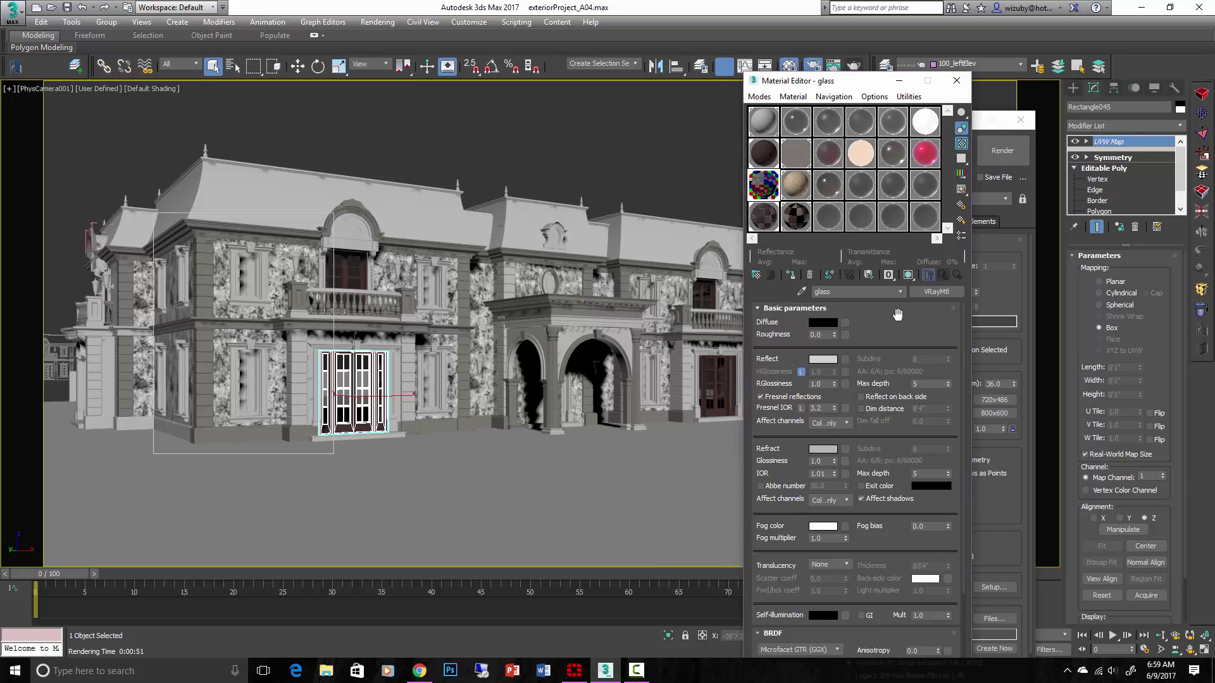
pyautogui.scroll(-2, 898, 315)
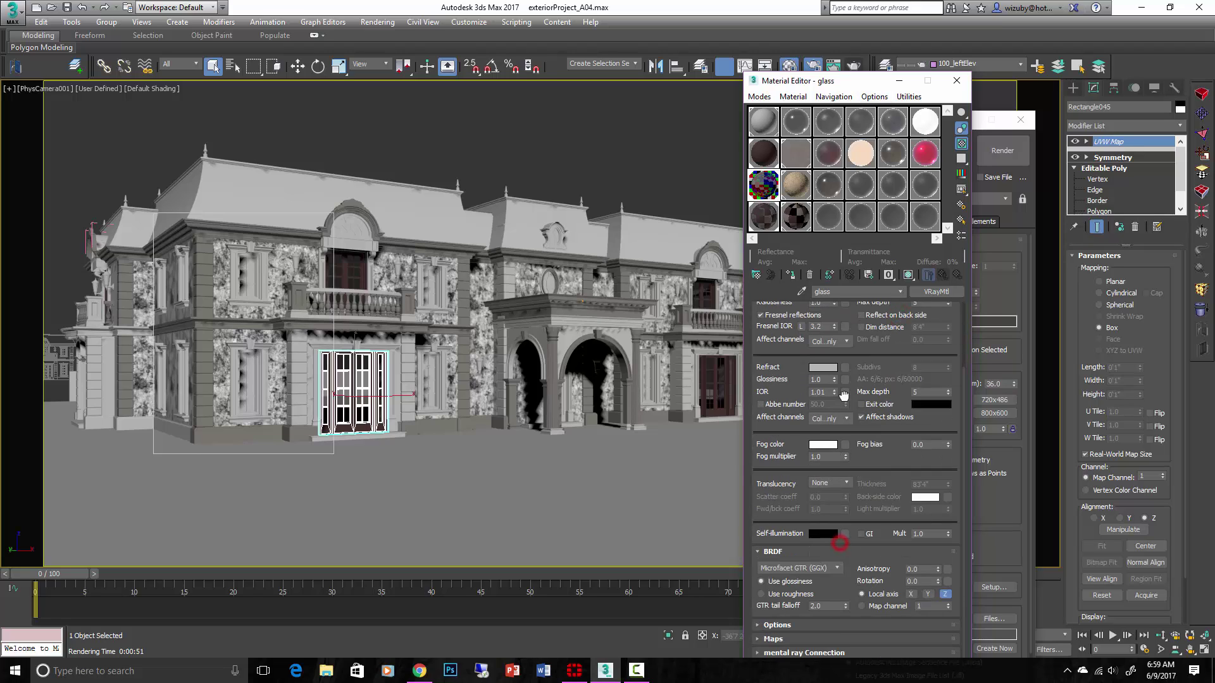
pyautogui.click(773, 639)
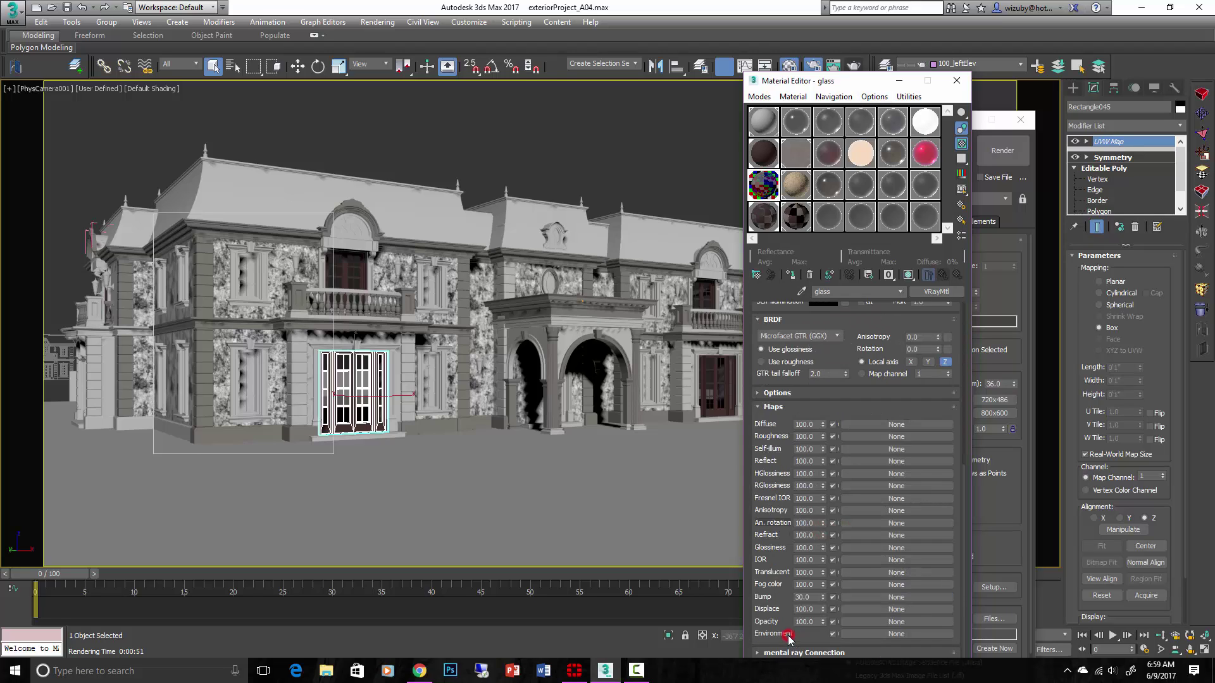
pyautogui.click(882, 598)
pyautogui.doubleClick(531, 402)
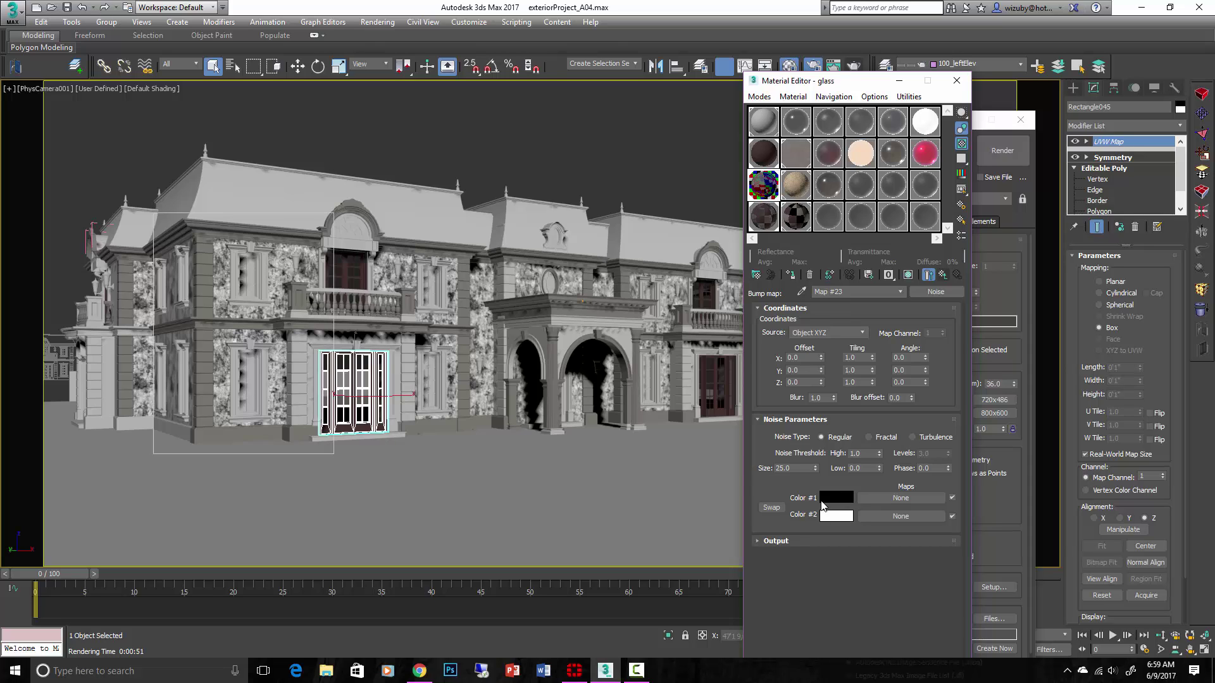
pyautogui.click(943, 275)
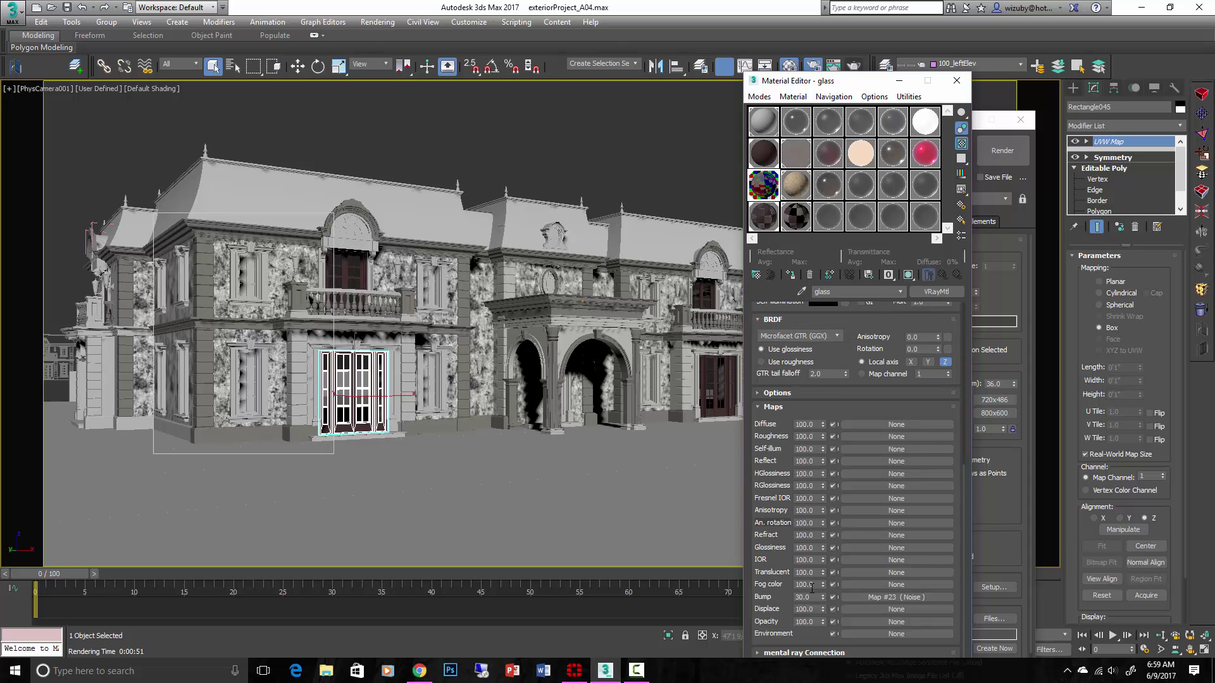
pyautogui.doubleClick(802, 598)
pyautogui.write('1')
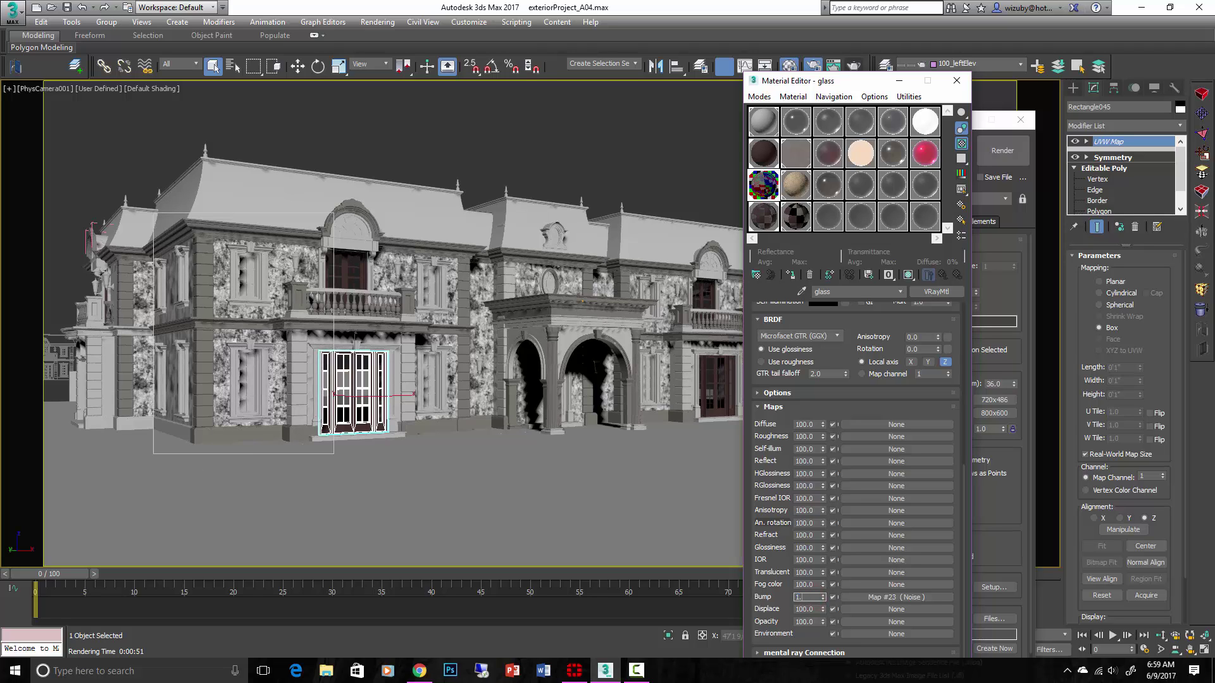
pyautogui.write('2')
pyautogui.press('Return')
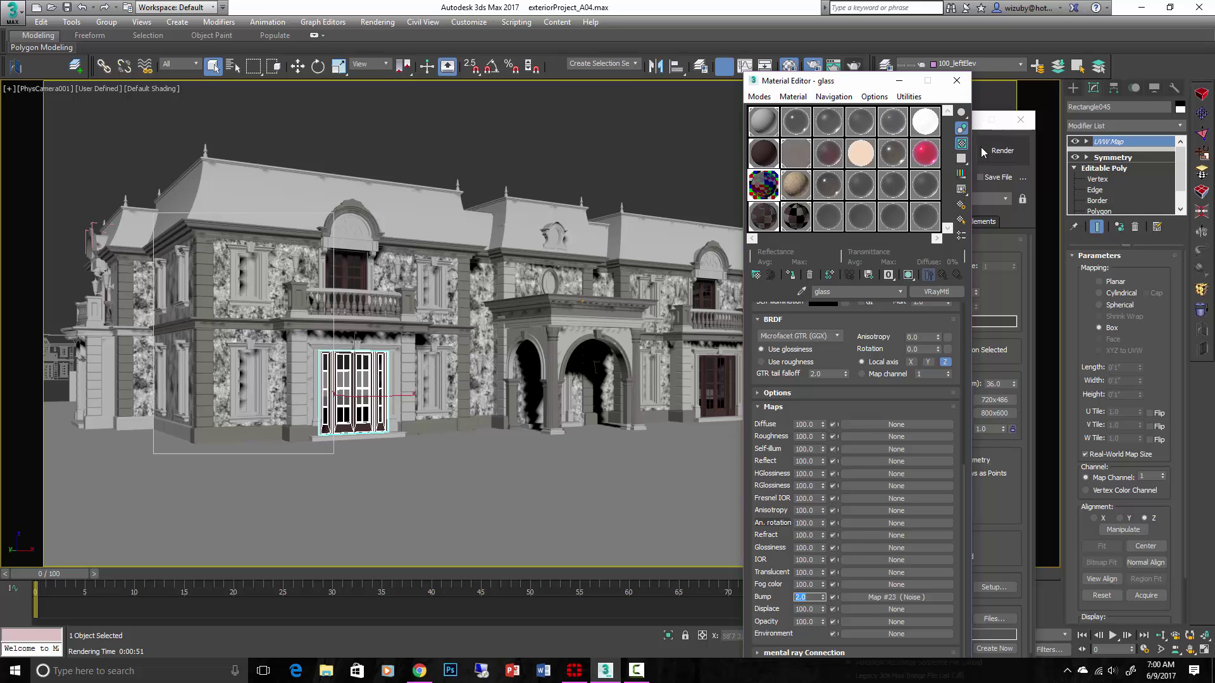
# Switch the render area from a region to the full view, render the camera shot, and examine the door glass up close.
pyautogui.click(1024, 220)
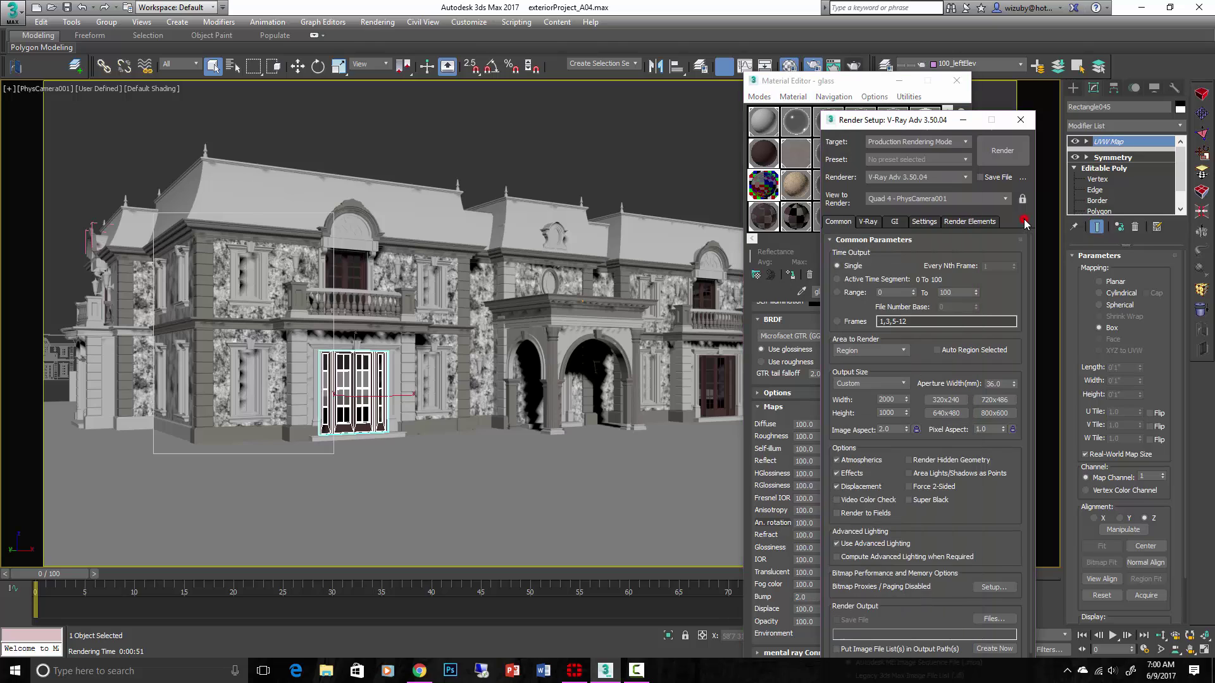
pyautogui.click(870, 223)
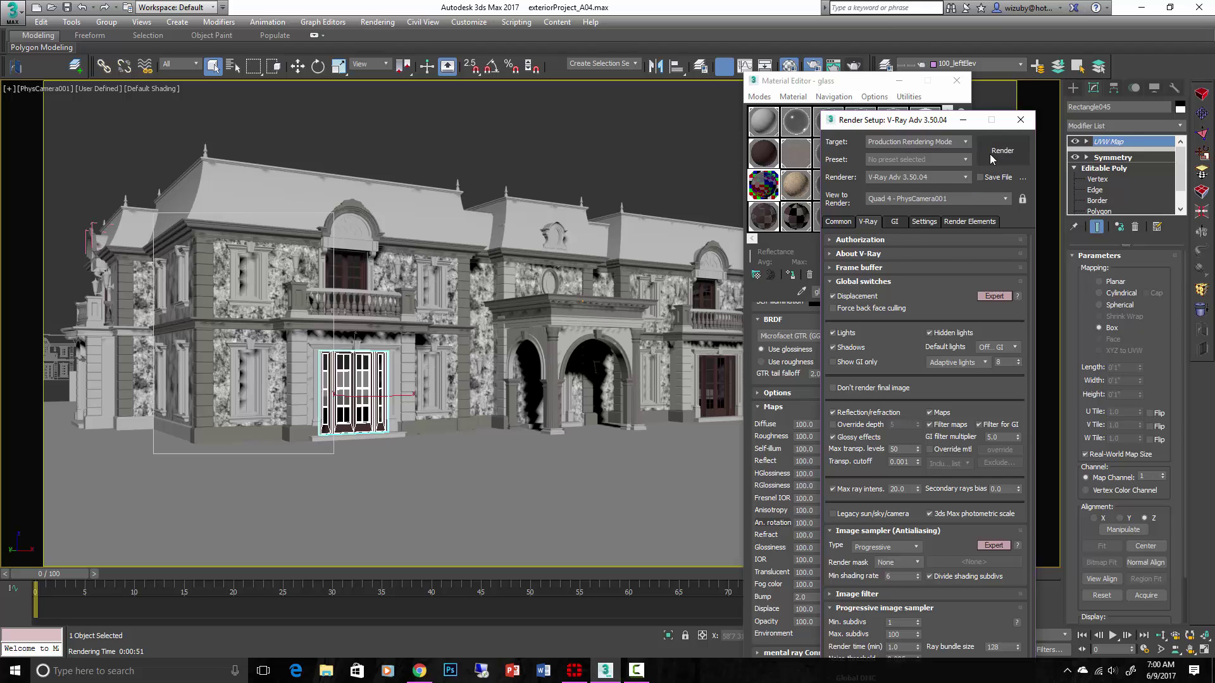
pyautogui.click(838, 222)
pyautogui.click(900, 348)
pyautogui.click(864, 360)
pyautogui.hotkey('shift', 'q')
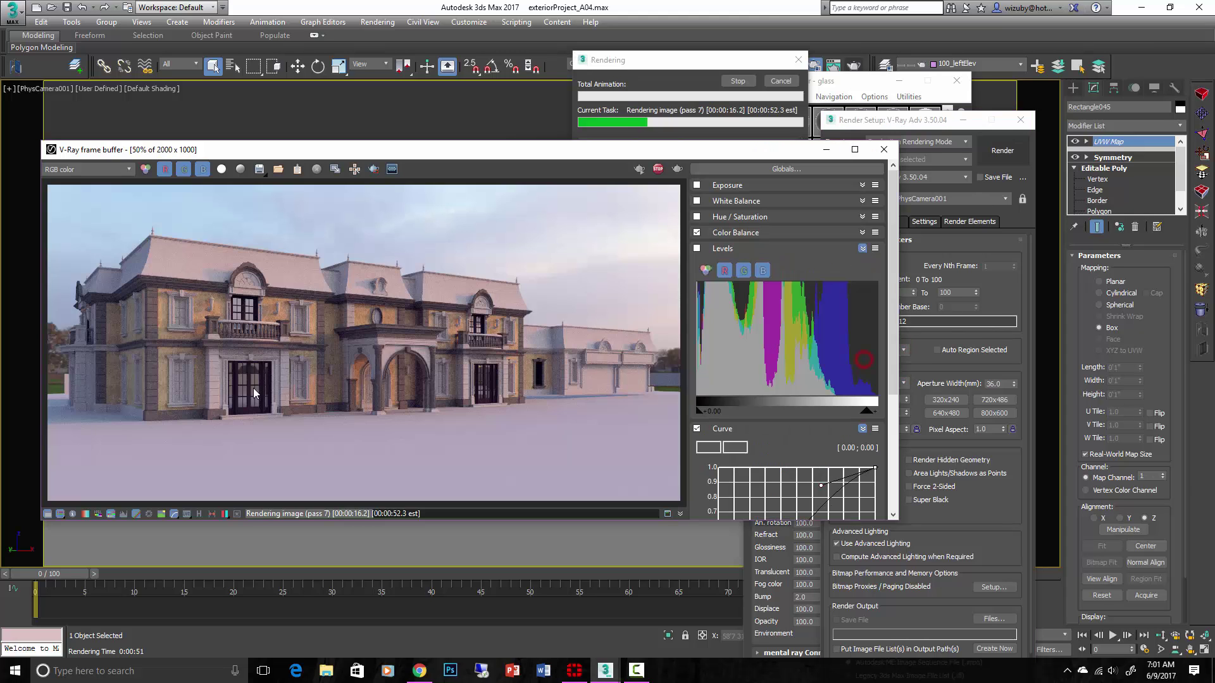
pyautogui.moveTo(224, 337); pyautogui.dragTo(360, 355, button='middle')
pyautogui.scroll(-2, 361, 355)
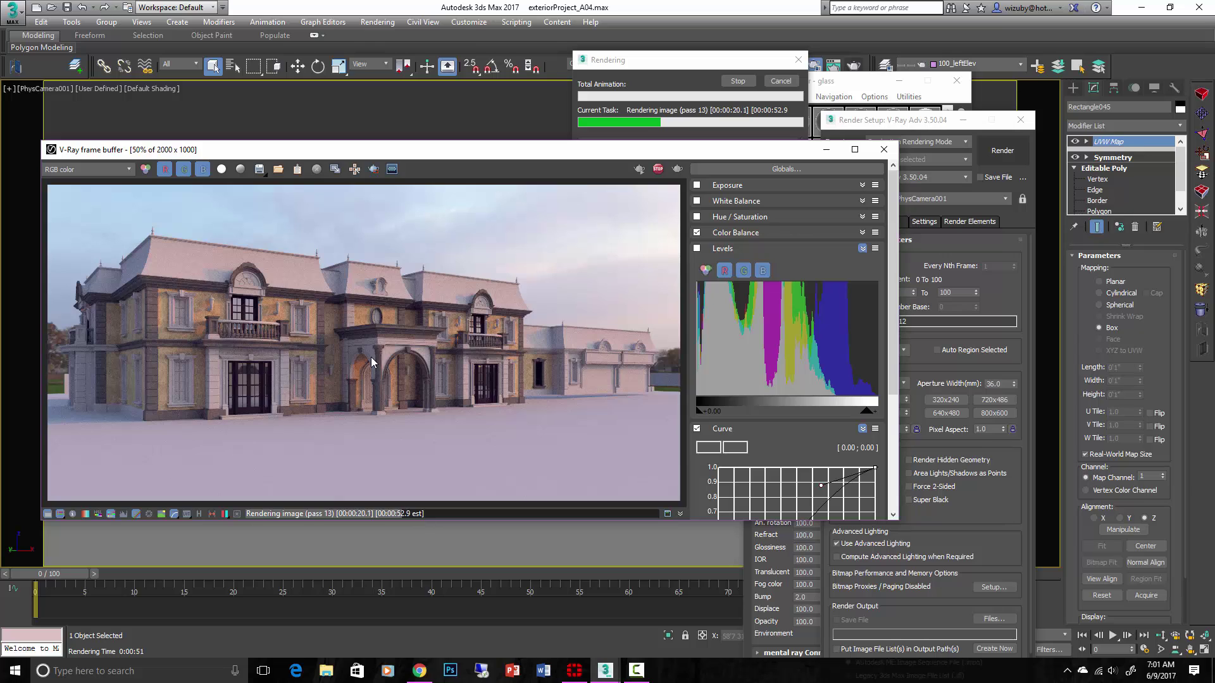
pyautogui.scroll(2, 371, 357)
pyautogui.moveTo(244, 378); pyautogui.dragTo(275, 367, button='middle')
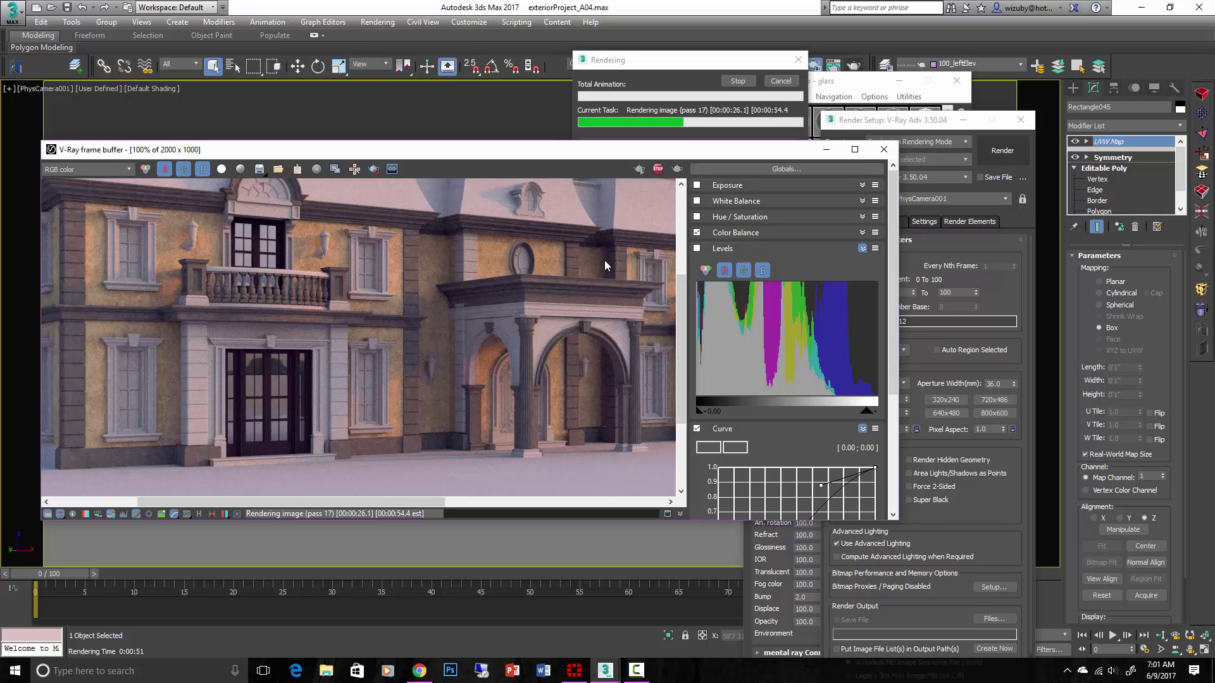
pyautogui.moveTo(151, 150); pyautogui.dragTo(247, 149)
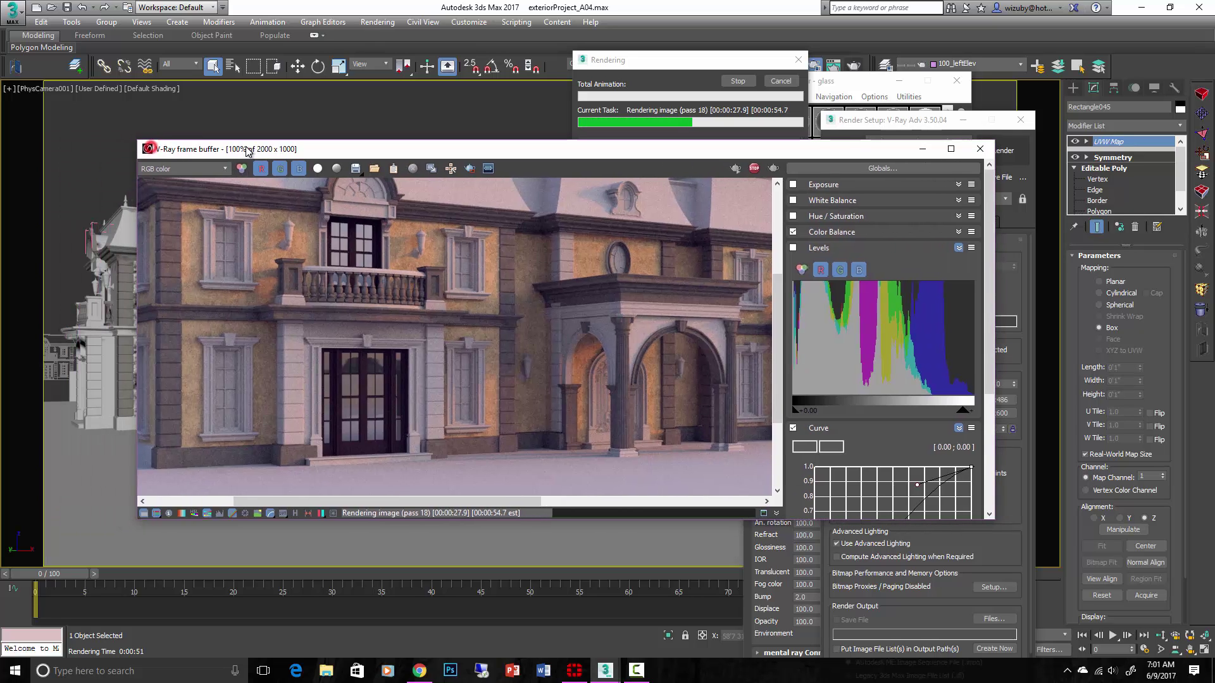
# Add VRayRefraction and VRayReflection as render elements.
pyautogui.click(927, 121)
pyautogui.click(969, 222)
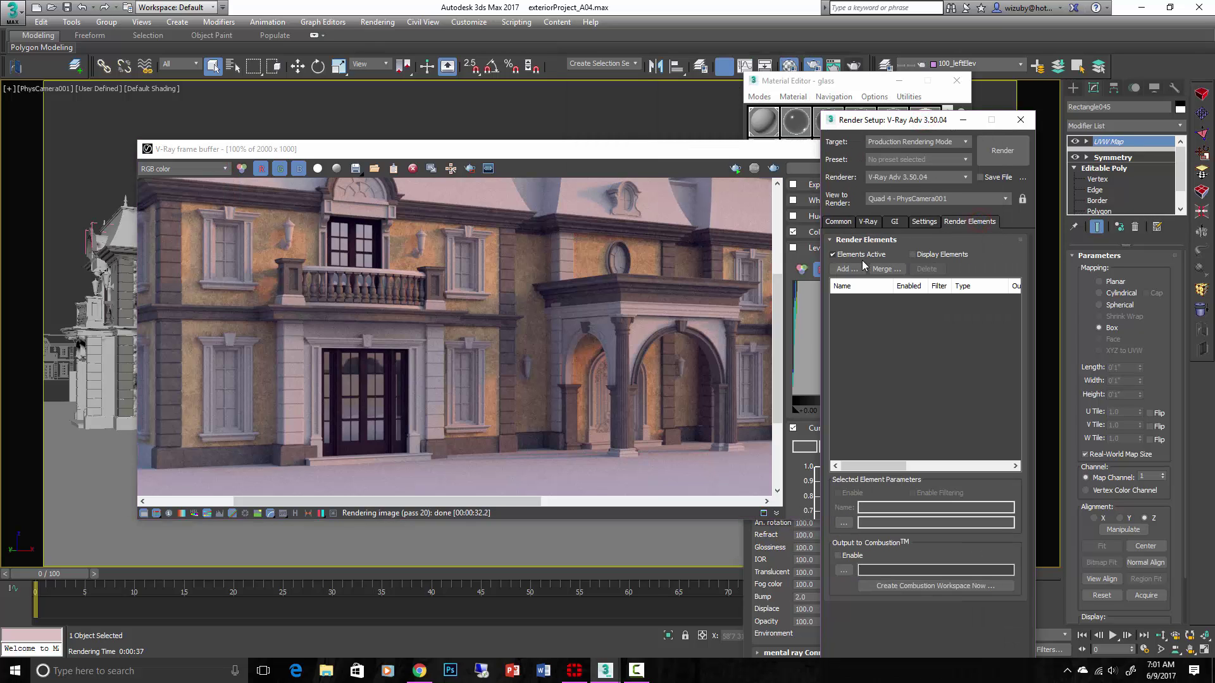
pyautogui.click(846, 269)
pyautogui.moveTo(1025, 352)
pyautogui.mouseDown()
pyautogui.moveTo(1030, 428)
pyautogui.moveTo(1030, 358)
pyautogui.mouseUp()
pyautogui.click(1023, 293)
pyautogui.click(847, 269)
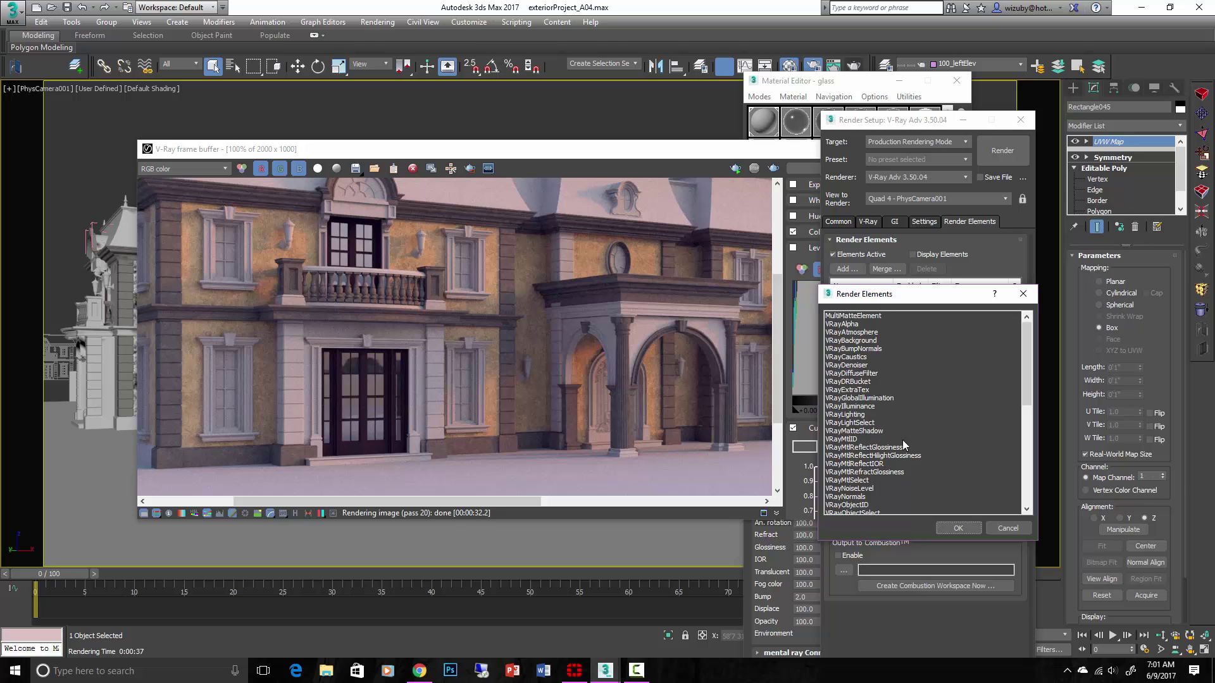
pyautogui.moveTo(1027, 399); pyautogui.dragTo(1031, 426)
pyautogui.scroll(-3, 1030, 427)
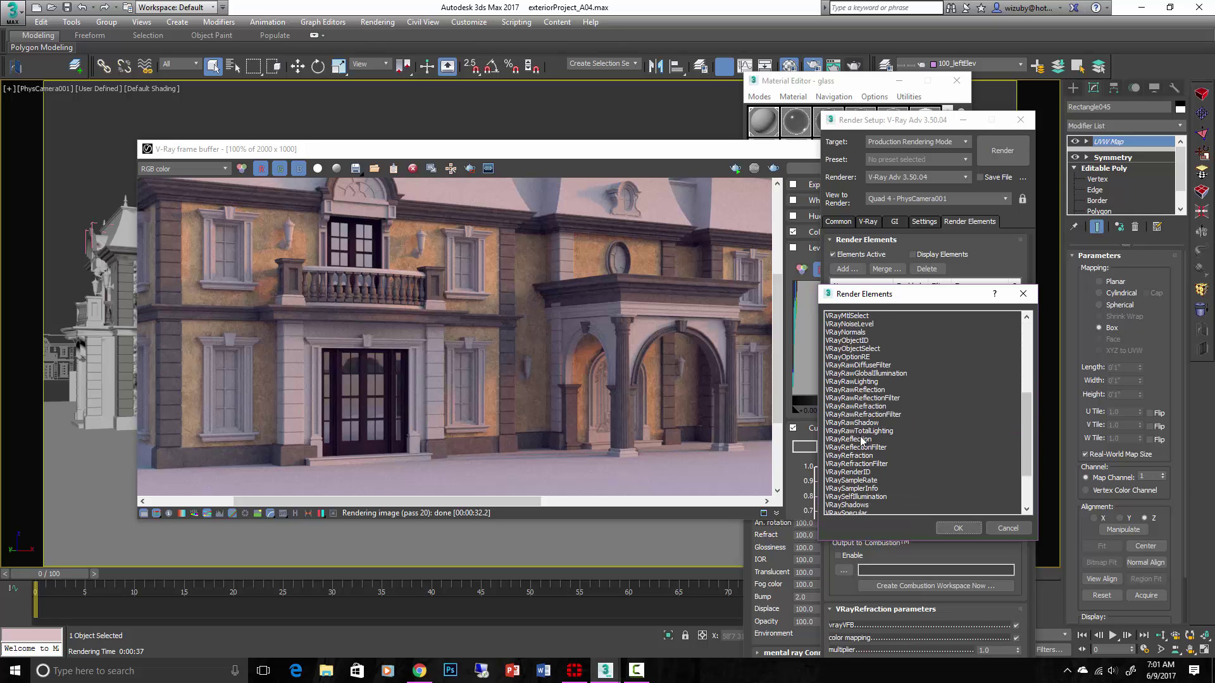
pyautogui.click(851, 439)
pyautogui.click(958, 528)
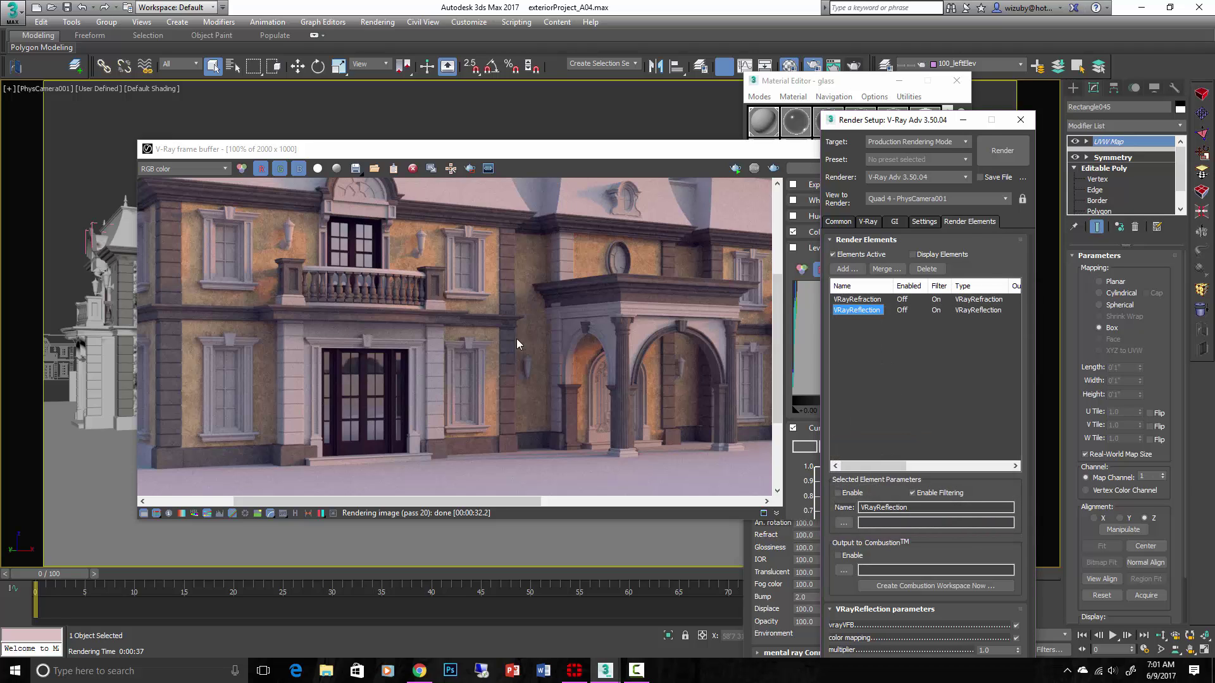
# Darken the glass material's refraction color to a neutral grey with a value of 47.
pyautogui.click(496, 340)
pyautogui.scroll(-2, 534, 397)
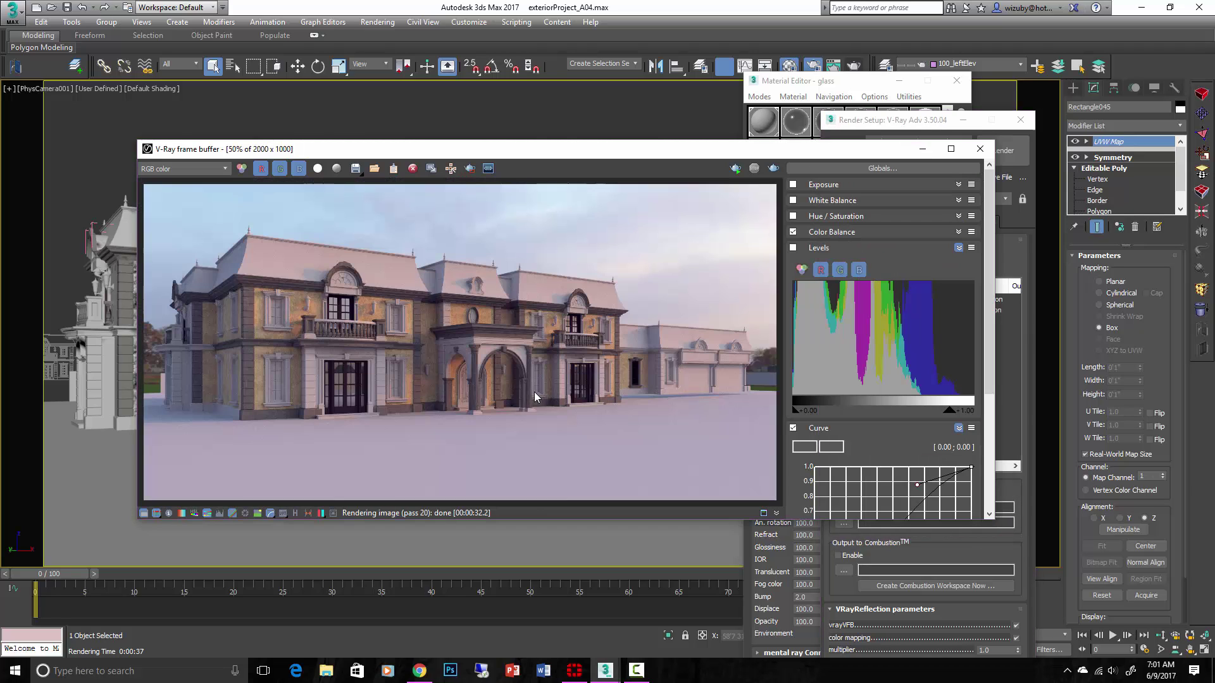
pyautogui.click(858, 84)
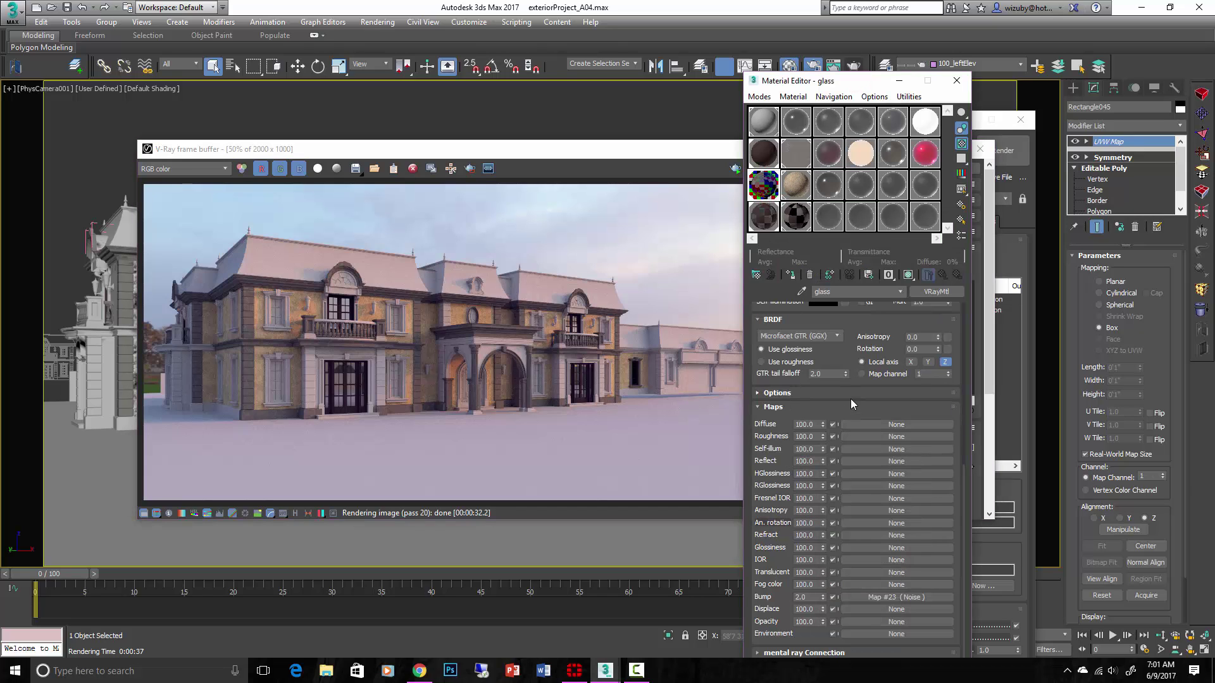
pyautogui.scroll(5, 855, 355)
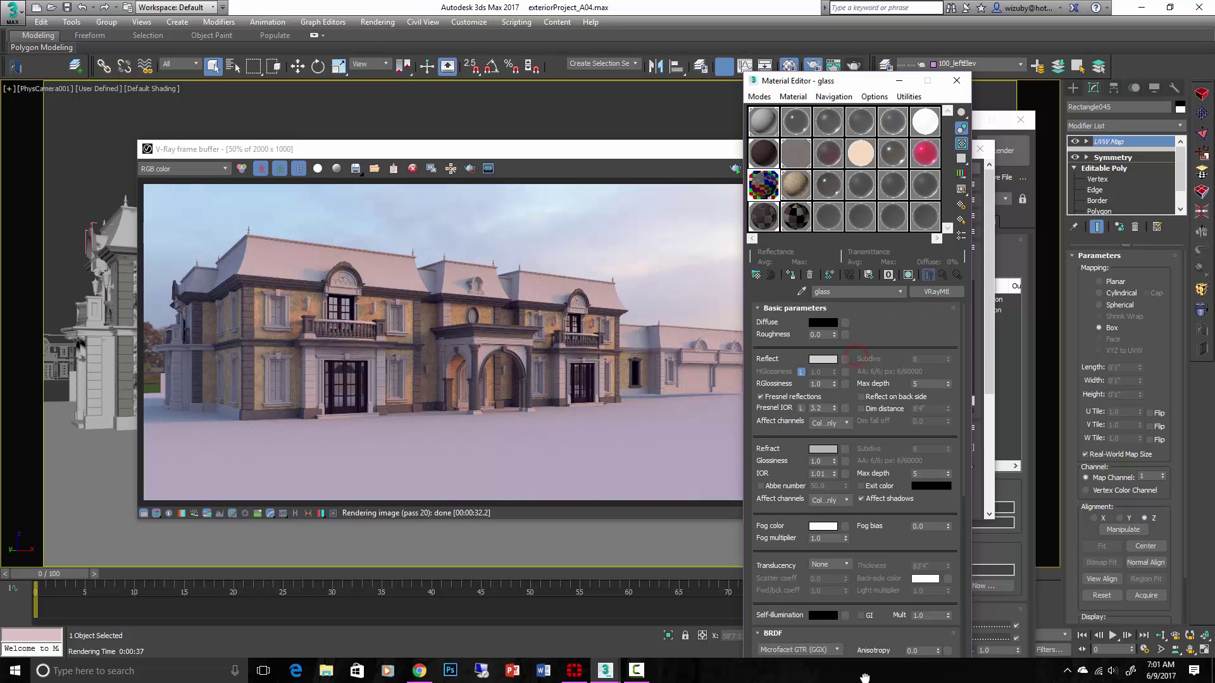
pyautogui.click(823, 453)
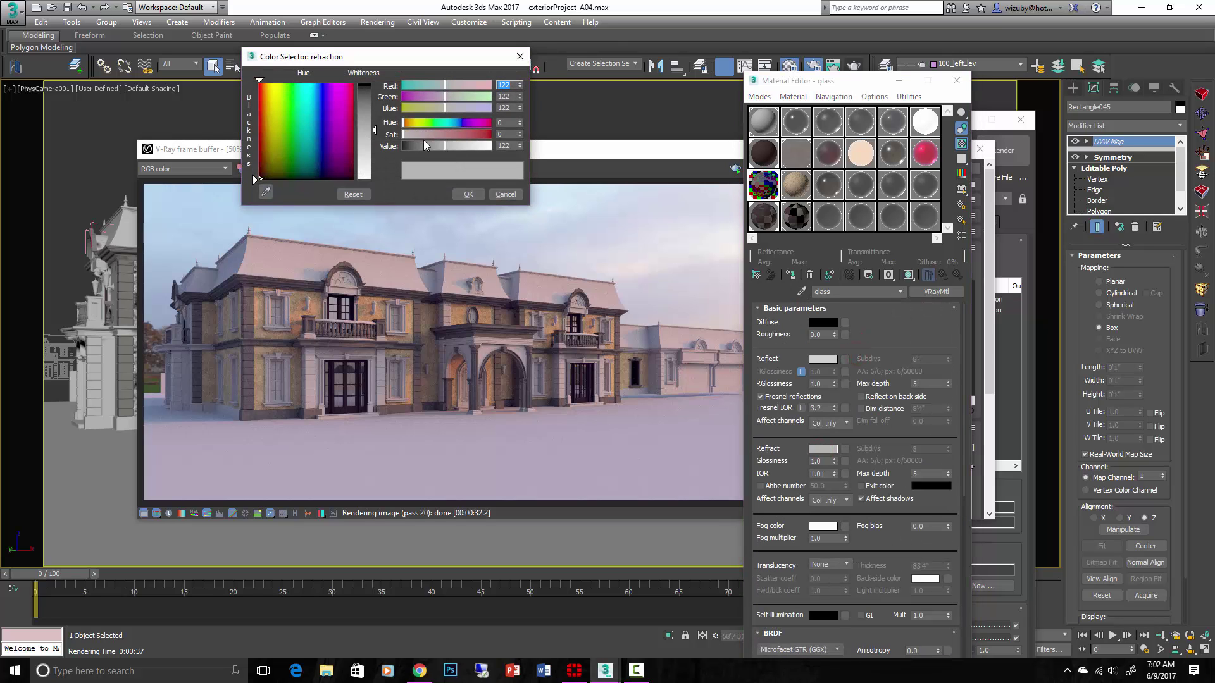
pyautogui.moveTo(423, 143); pyautogui.dragTo(419, 145)
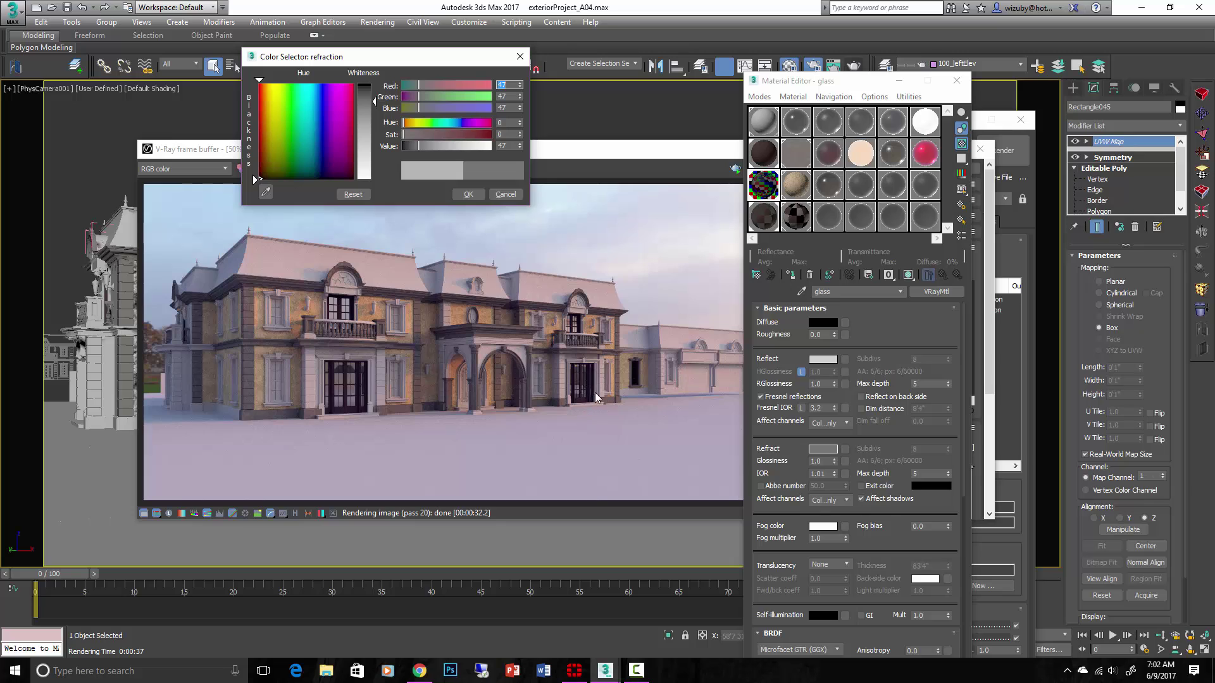
pyautogui.click(468, 194)
# Render the camera view again and display the VRayReflection channel in the frame buffer.
pyautogui.click(619, 157)
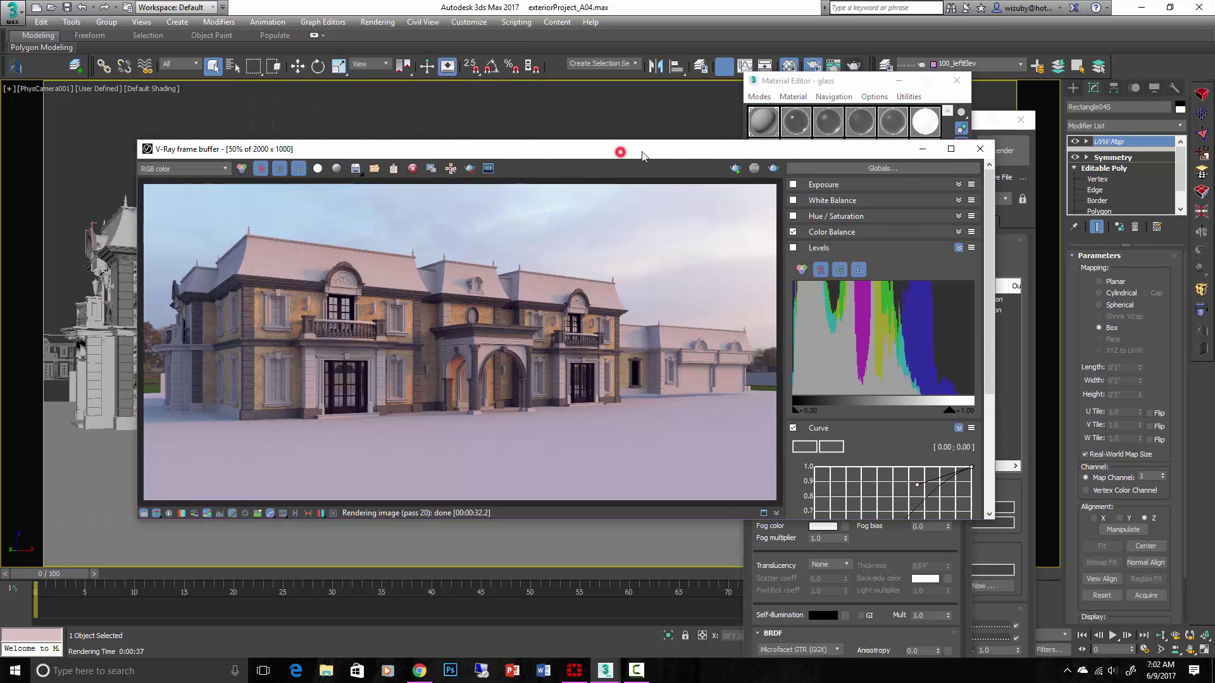
pyautogui.click(773, 169)
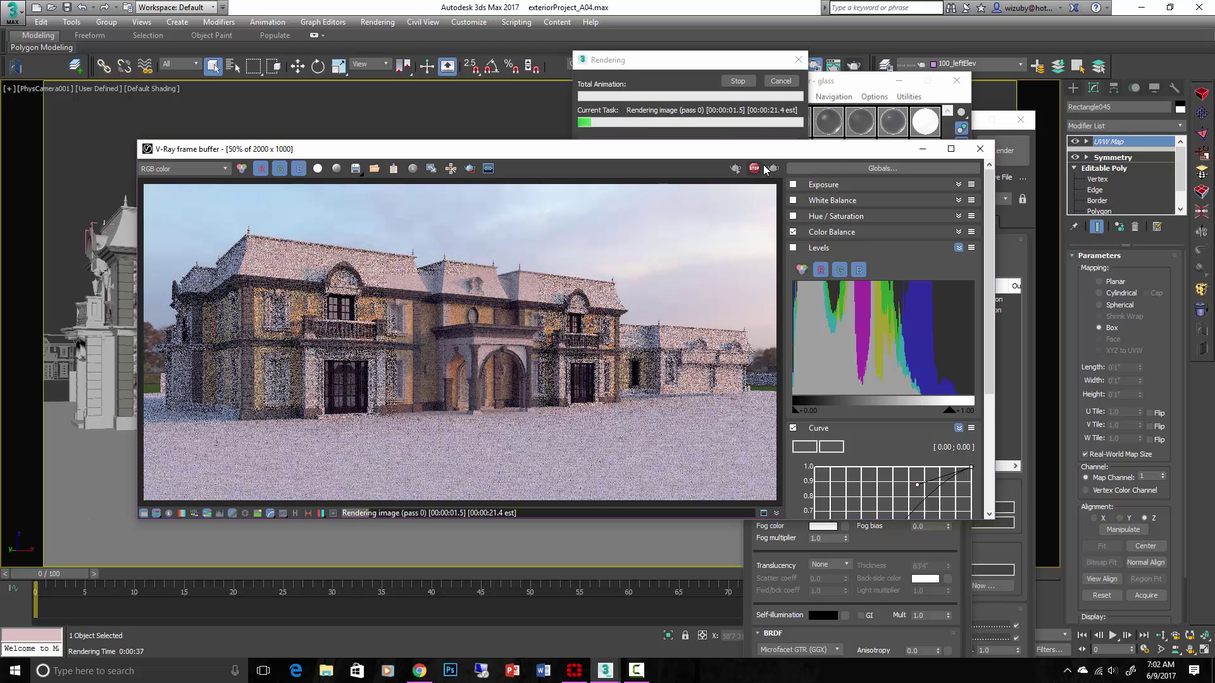
pyautogui.click(214, 168)
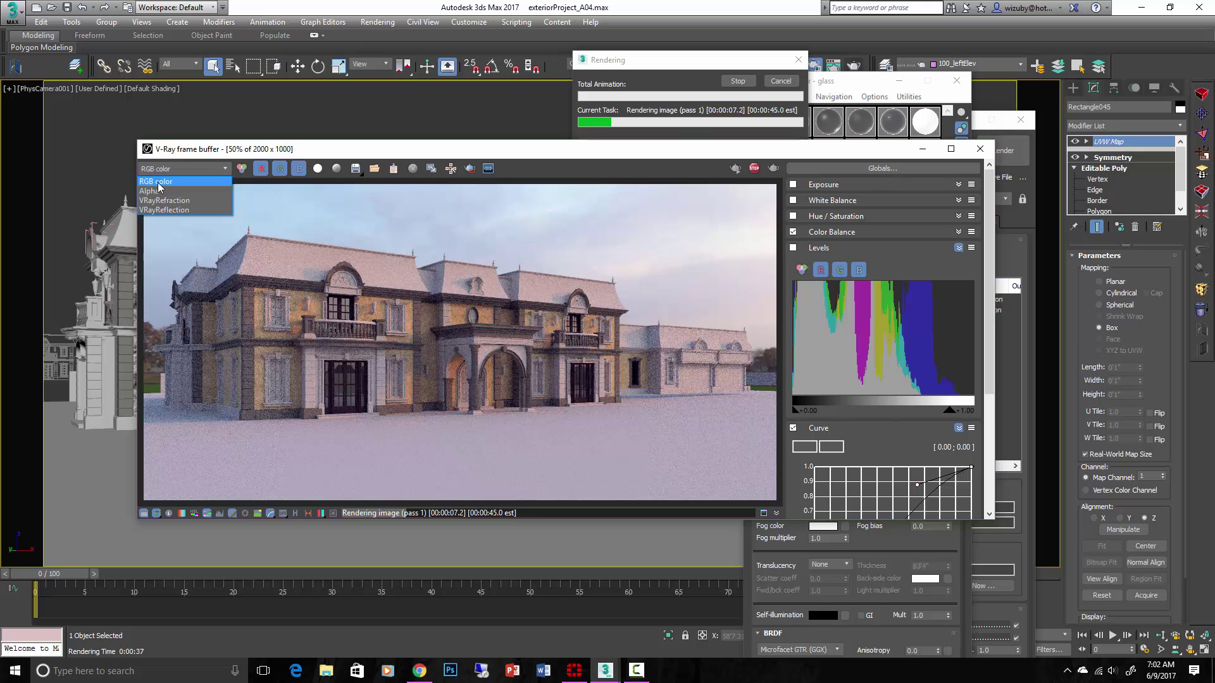
pyautogui.click(180, 212)
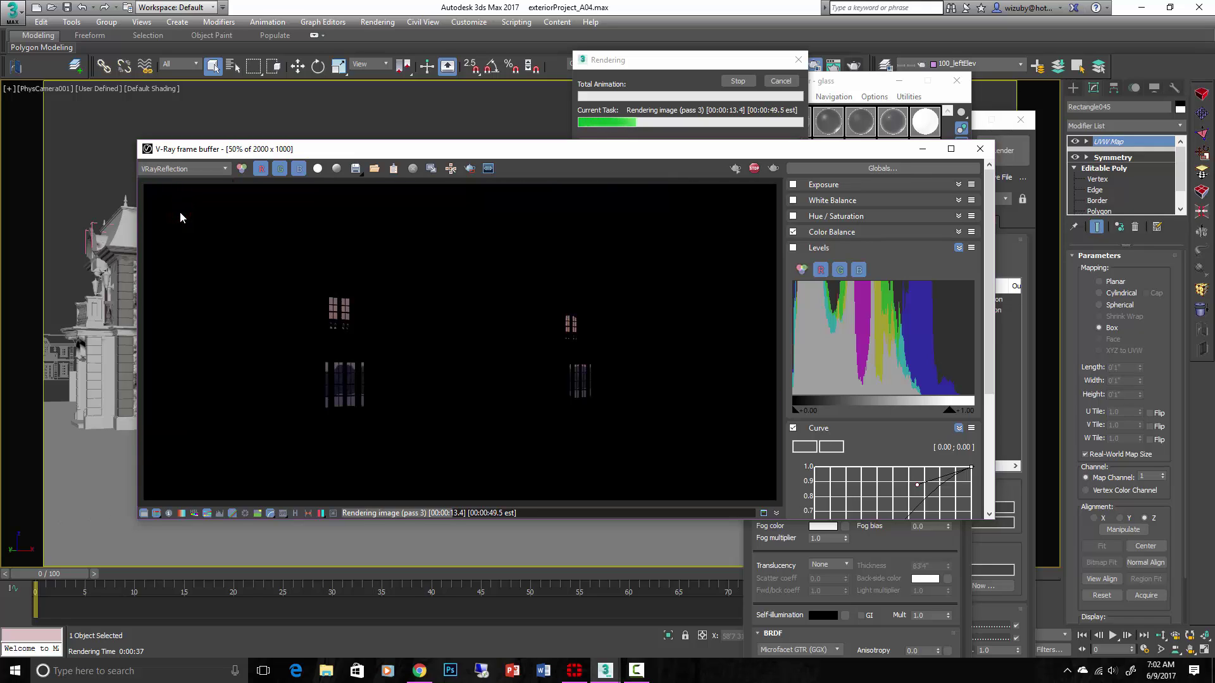
# Examine the window and door glass reflections up close in the VRayReflection channel.
pyautogui.click(443, 389)
pyautogui.scroll(1, 475, 389)
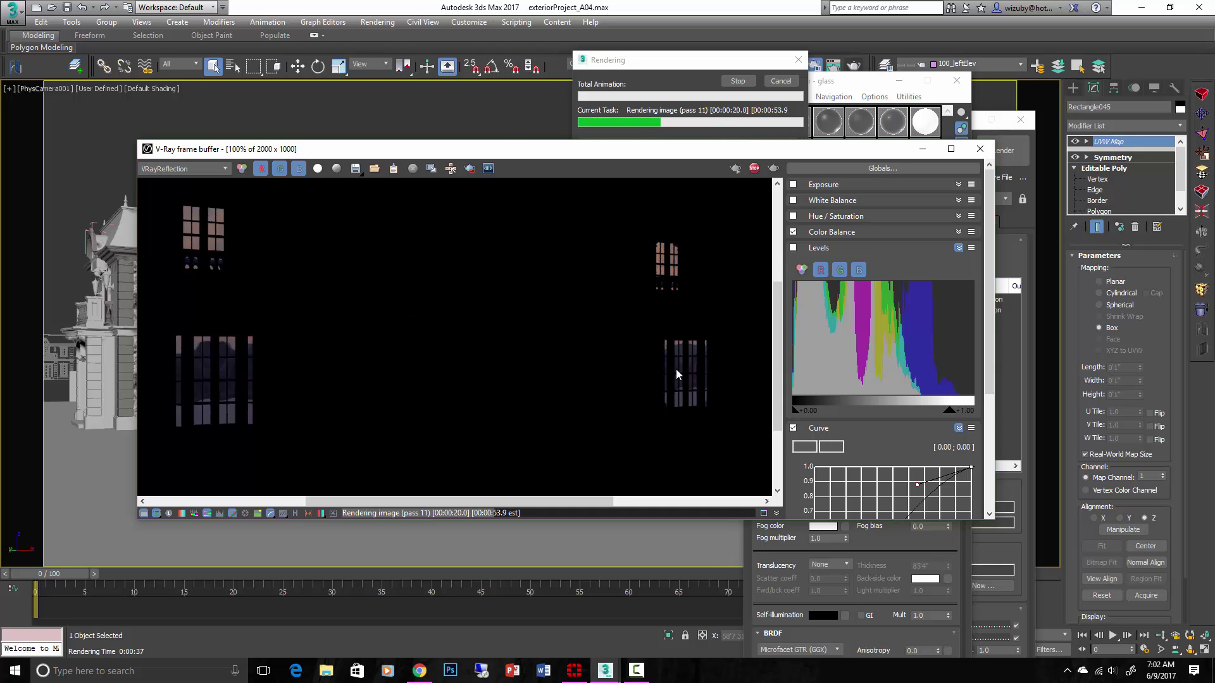
pyautogui.scroll(1, 209, 374)
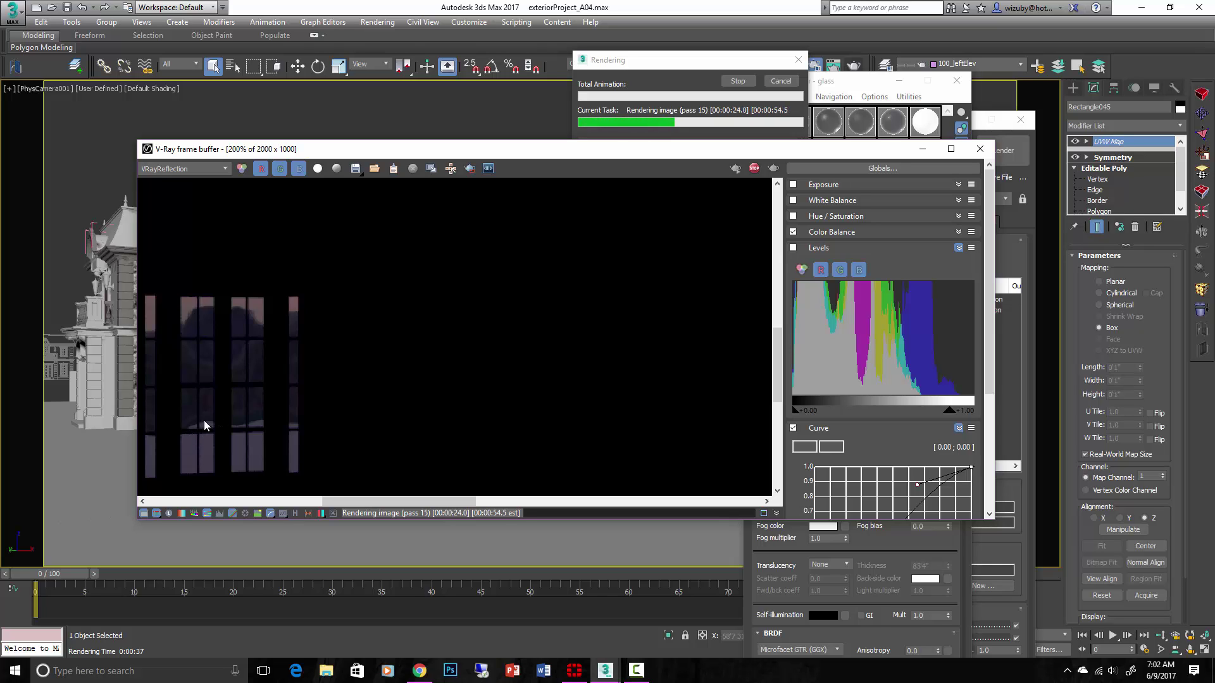
pyautogui.scroll(-1, 348, 378)
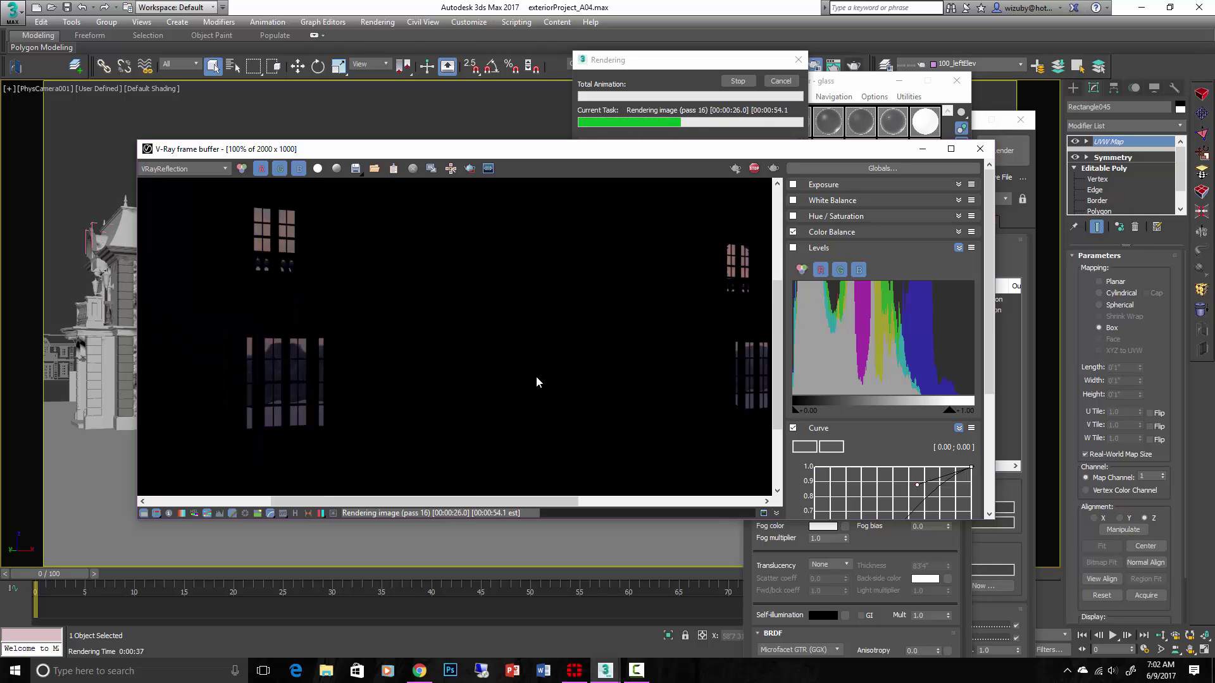
pyautogui.scroll(-1, 570, 363)
pyautogui.scroll(1, 638, 337)
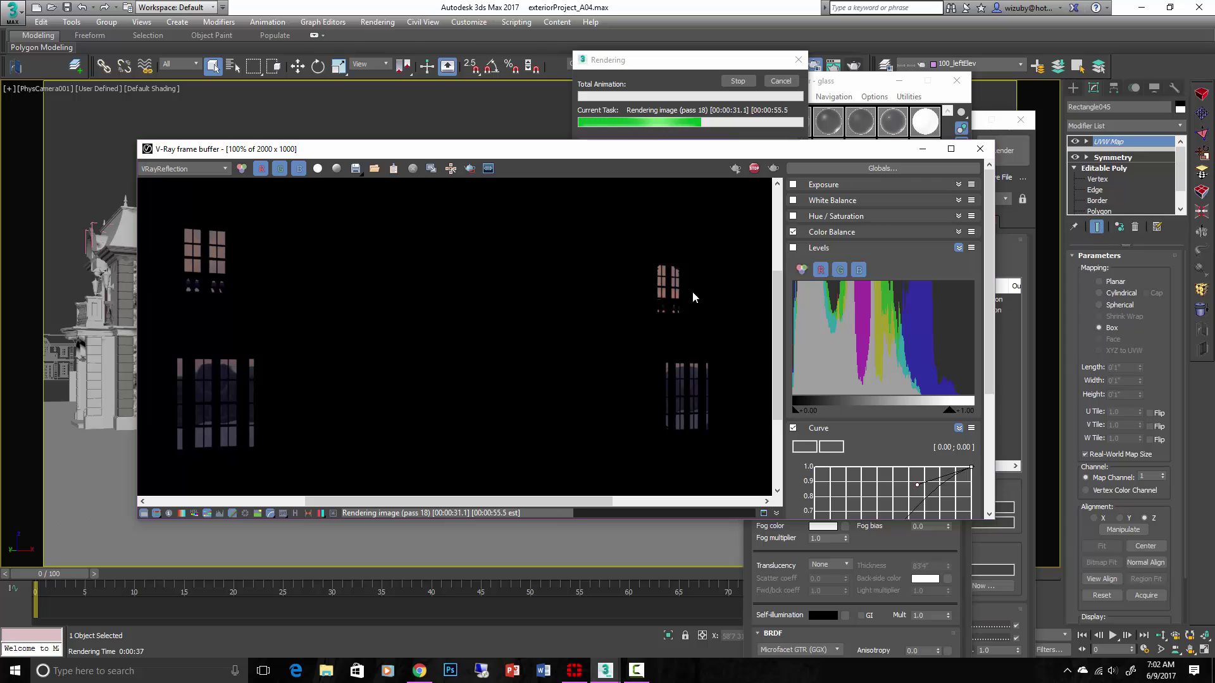
# Display the VRayRefraction channel in the frame buffer and examine the window and door glass.
pyautogui.click(224, 169)
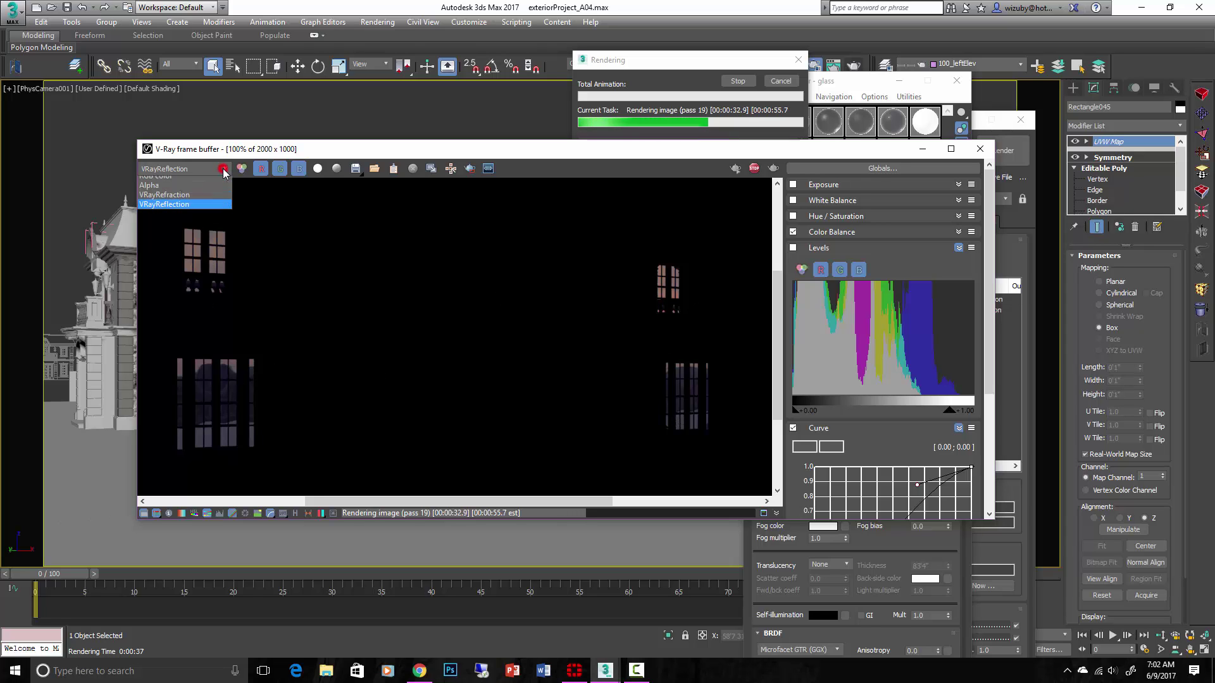
pyautogui.click(195, 201)
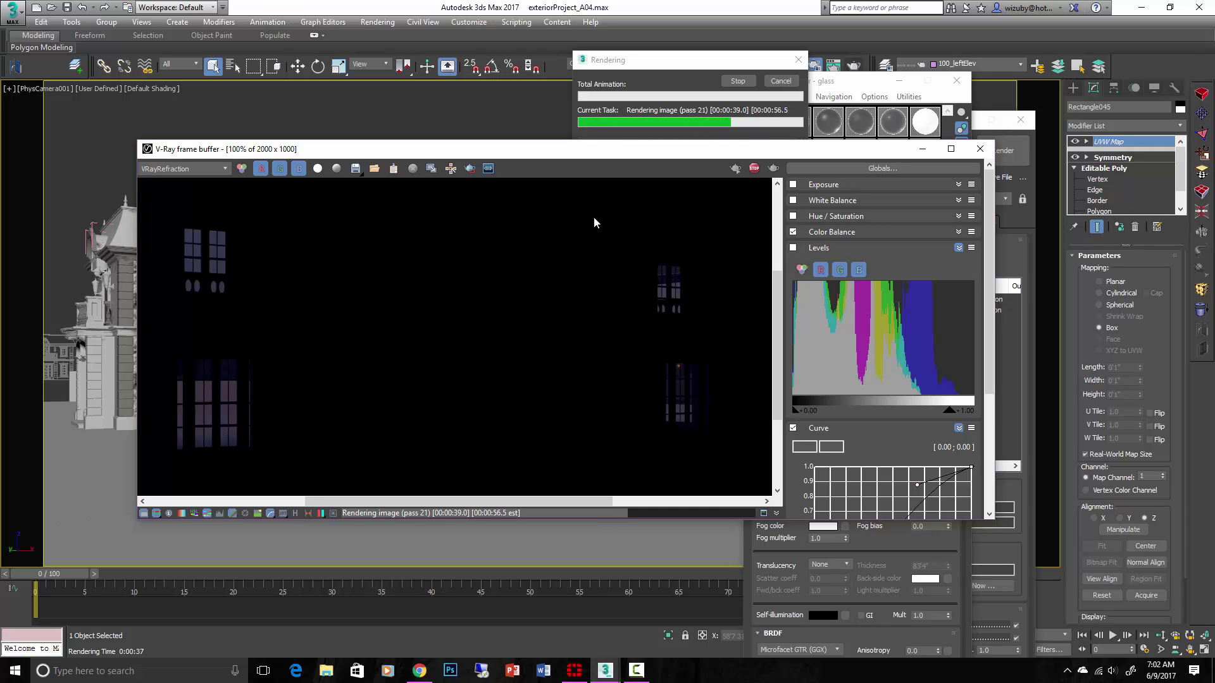
pyautogui.click(391, 348)
pyautogui.scroll(-2, 354, 283)
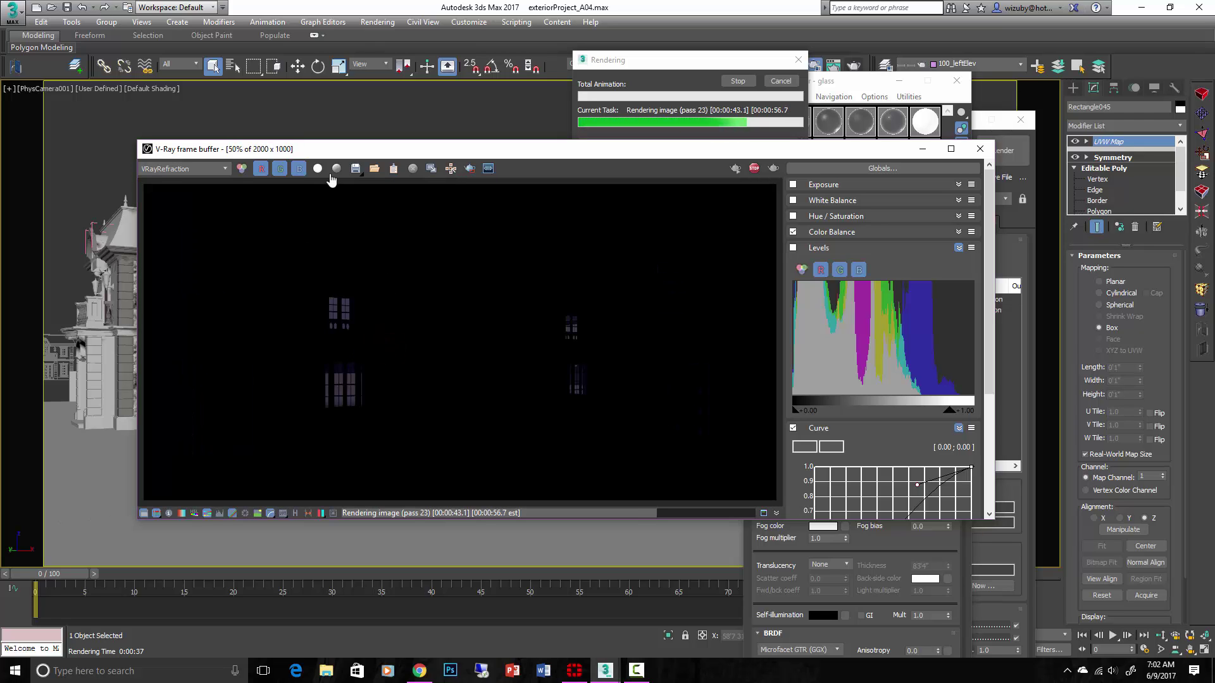
# Return the frame buffer to the RGB color channel and examine the facade and door glass up close.
pyautogui.click(241, 171)
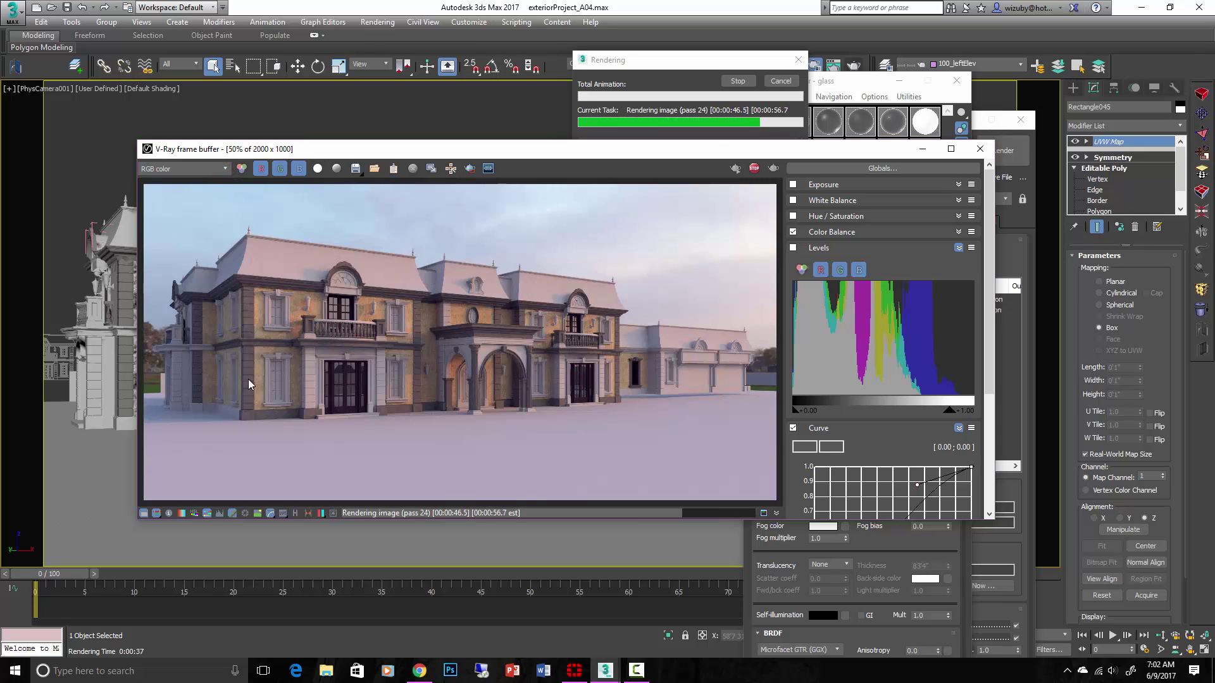
pyautogui.doubleClick(599, 428)
pyautogui.scroll(-2, 600, 434)
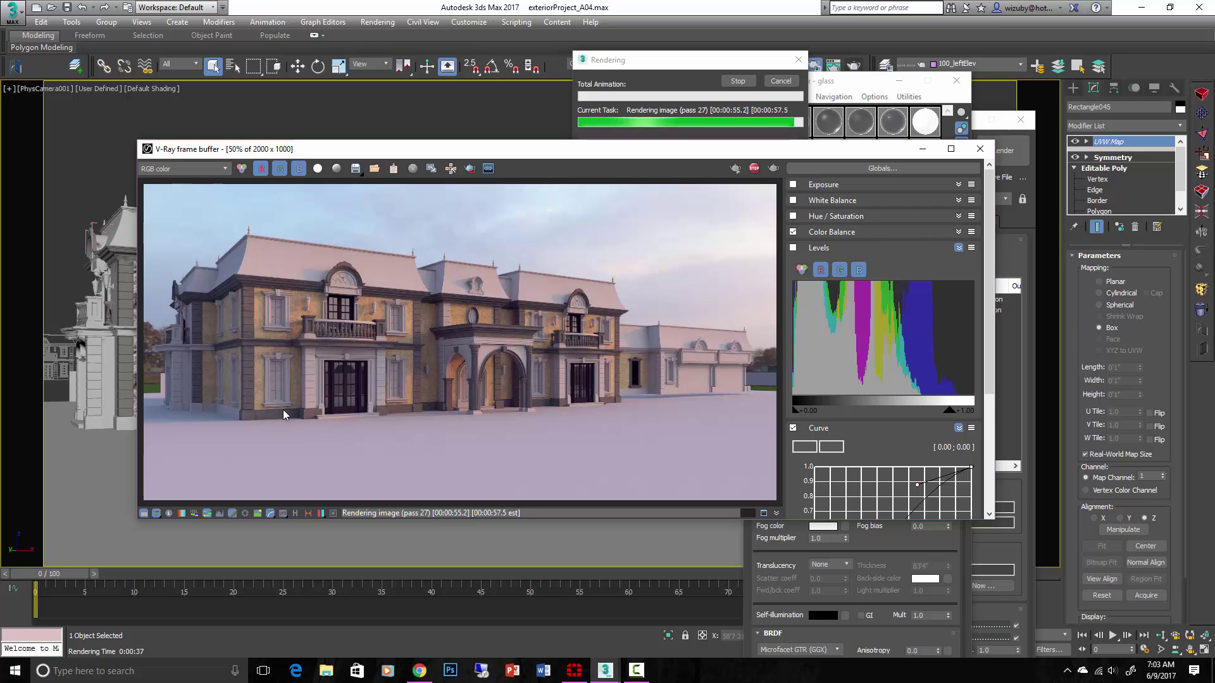
pyautogui.doubleClick(427, 431)
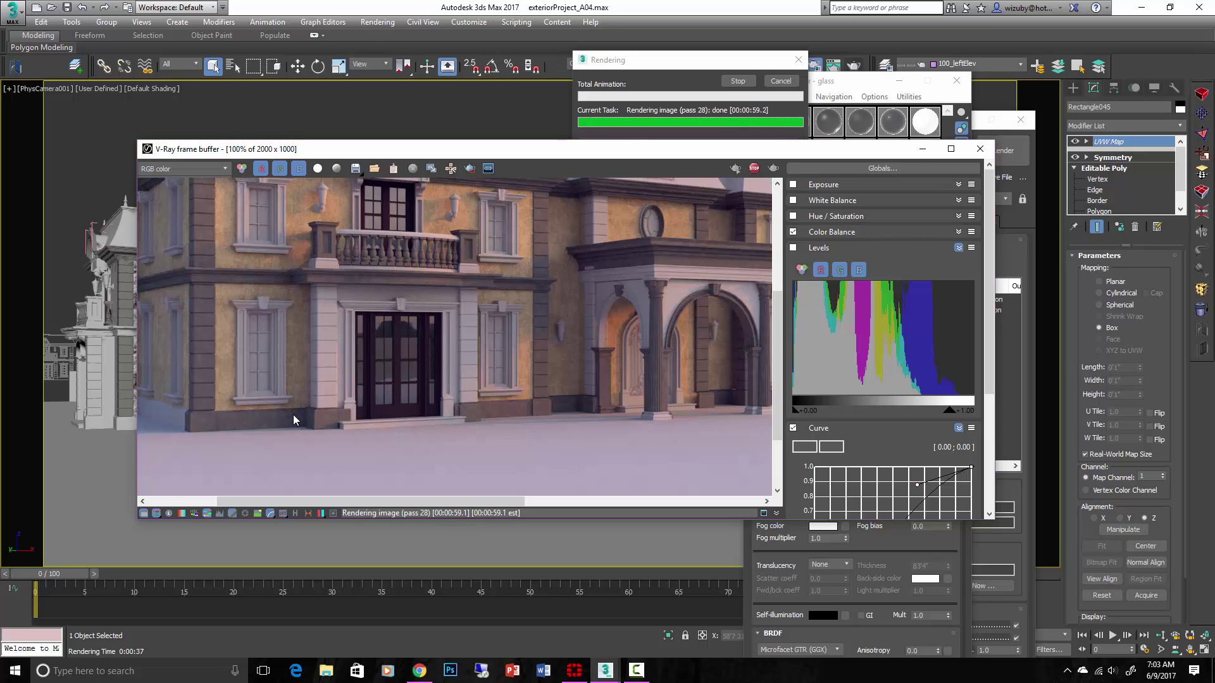
pyautogui.scroll(-1, 293, 415)
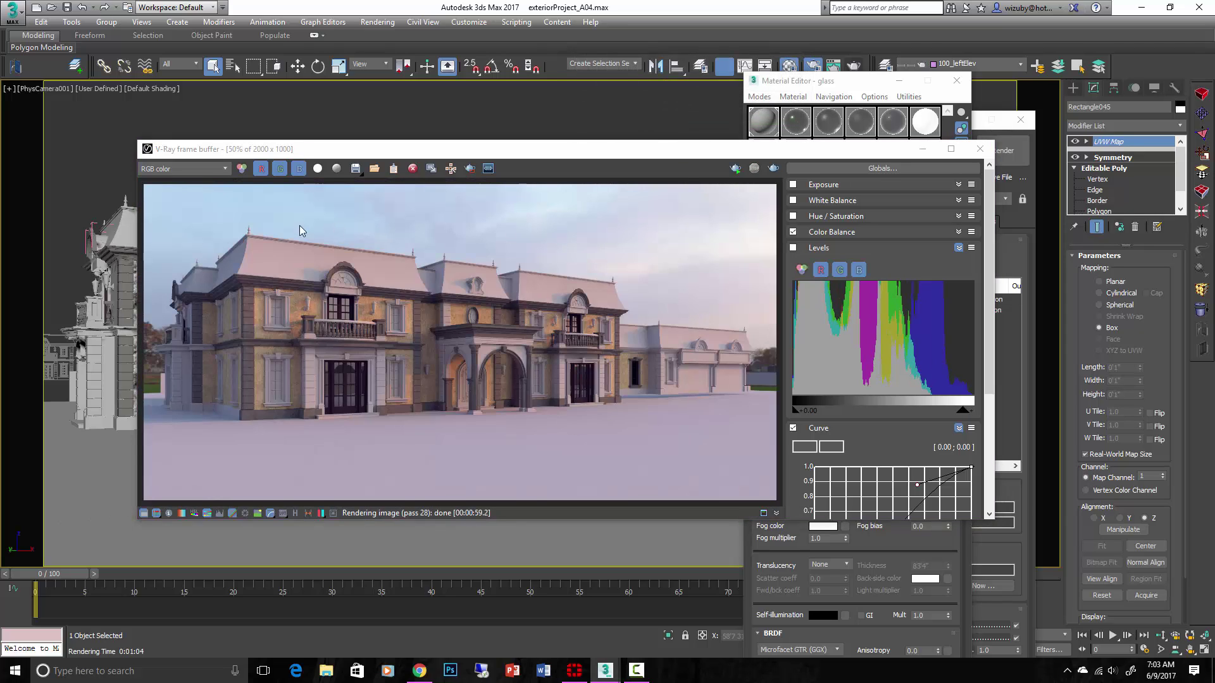